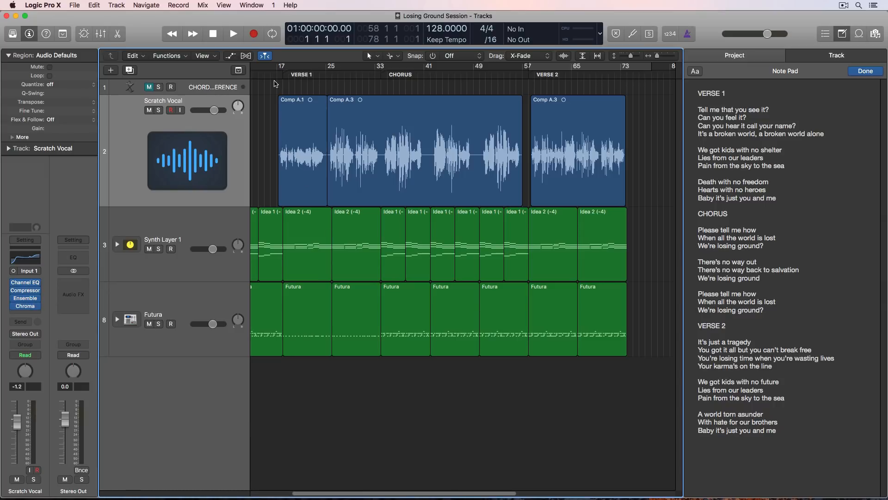
Insert the mono Melodyne (ARA) plug-in above Channel EQ on the Scratch Vocal track, with the playhead just before Verse 1
left_click(271, 78)
left_click(235, 138)
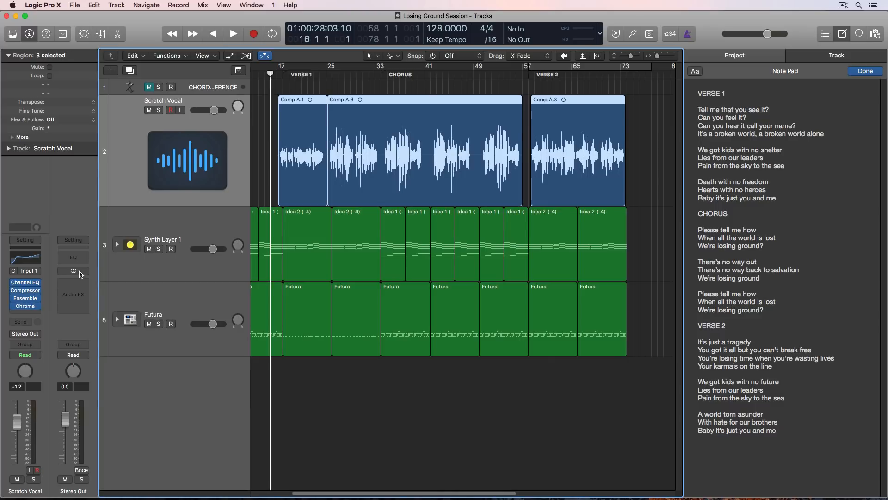
left_click(39, 280)
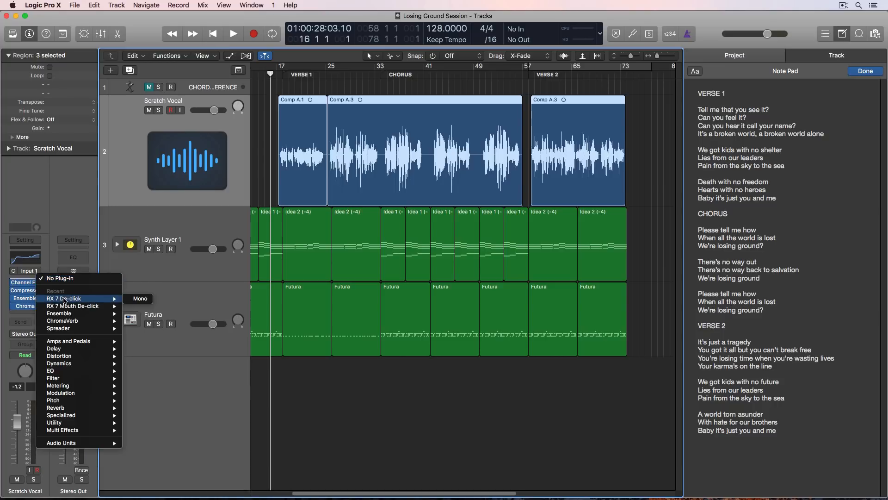
mouse_move(98, 443)
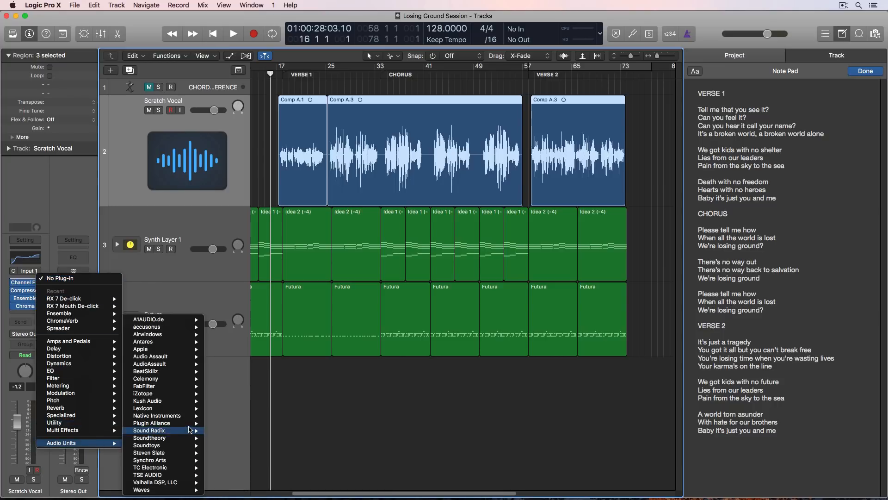
mouse_move(179, 385)
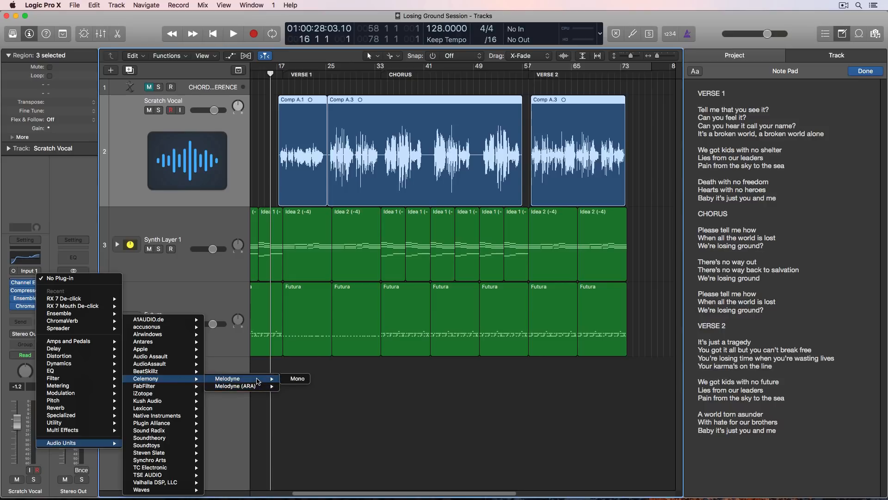
mouse_move(262, 389)
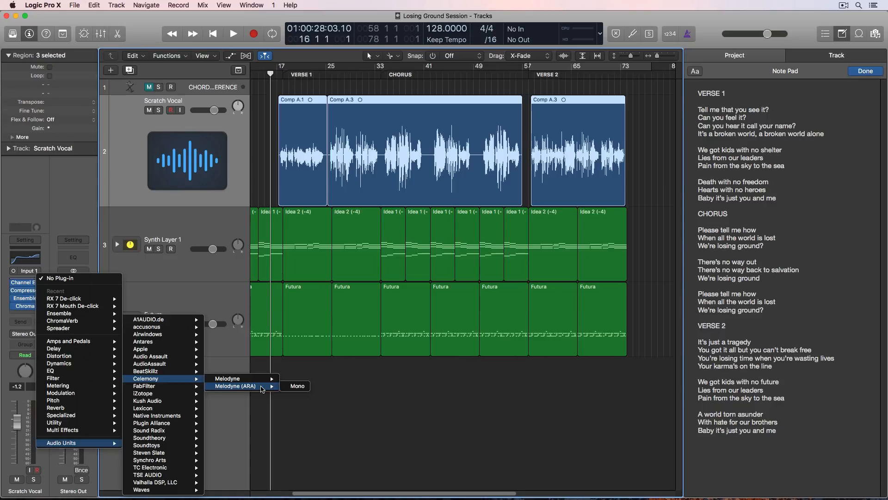
left_click(284, 387)
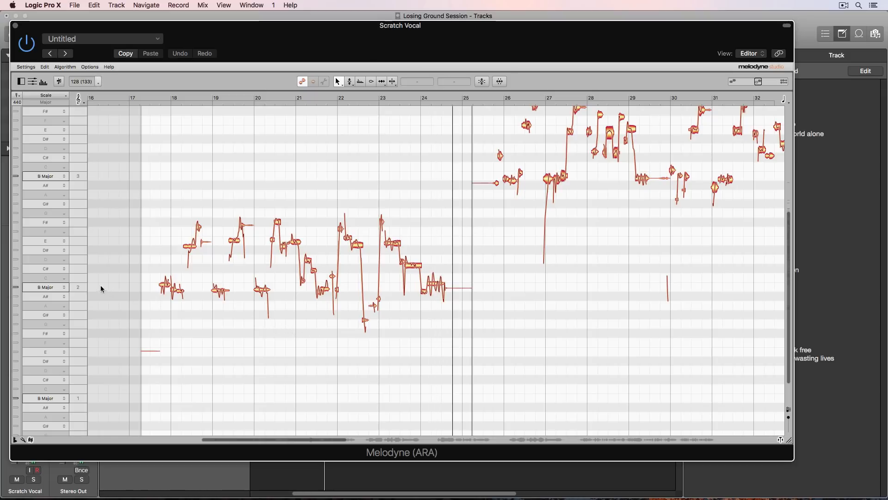
Set Melodyne's scale to B Minor and position playback just before bar 18
left_click(63, 289)
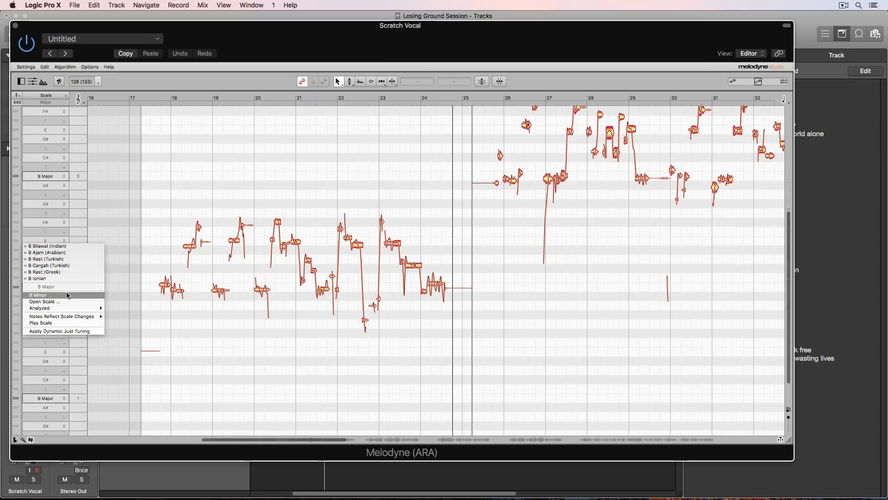
left_click(68, 296)
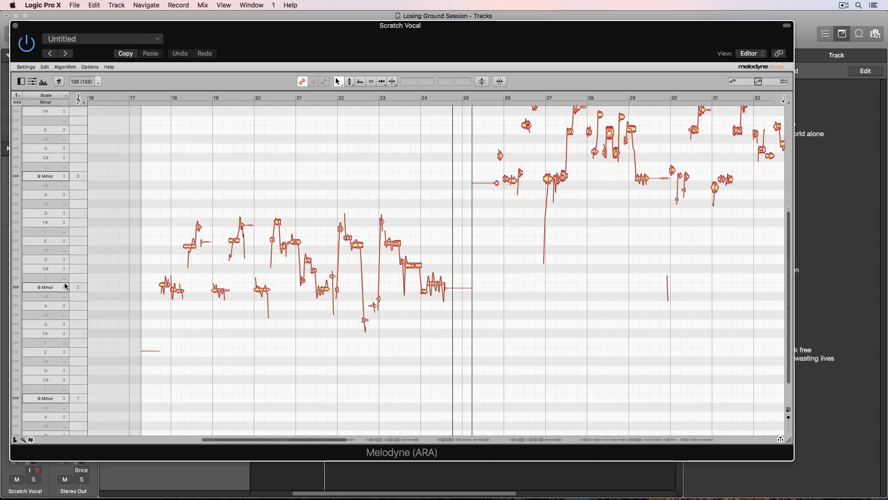
left_click(165, 98)
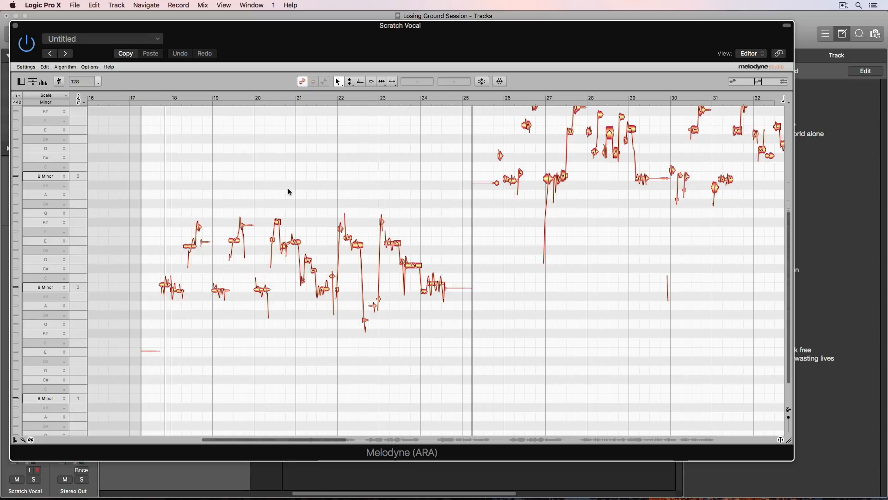
Split the sliding notes in bars 18 and 19 where their pitch rises
left_click_drag(344, 439, 297, 426)
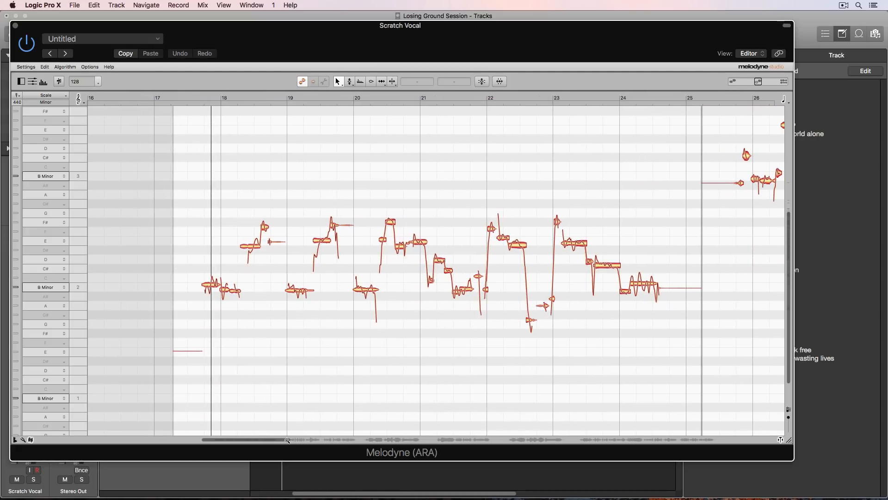
left_click_drag(287, 440, 272, 440)
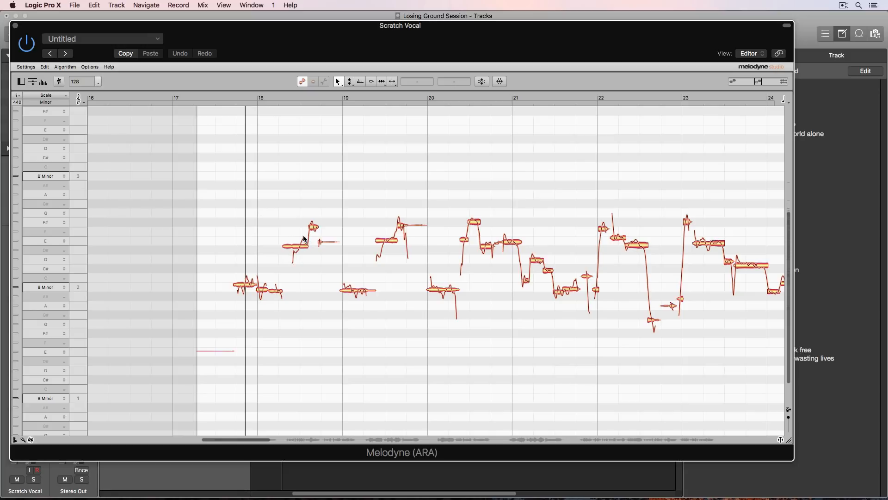
left_click(279, 98)
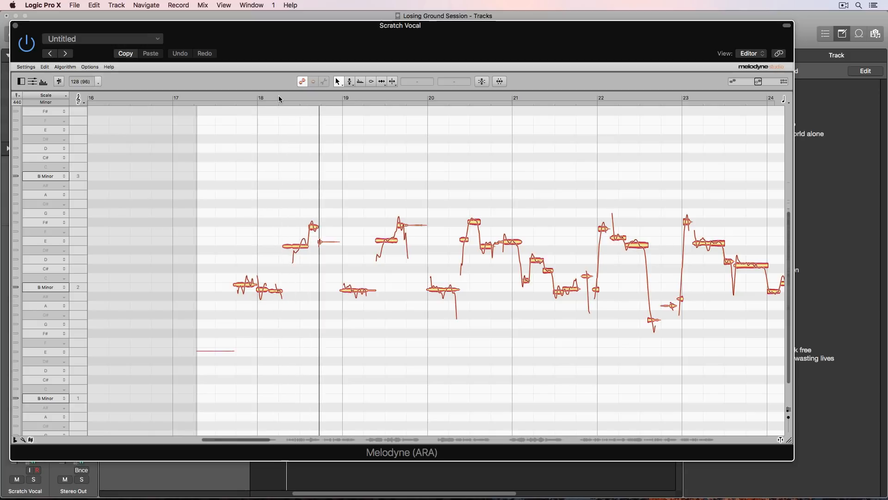
double_click(301, 243)
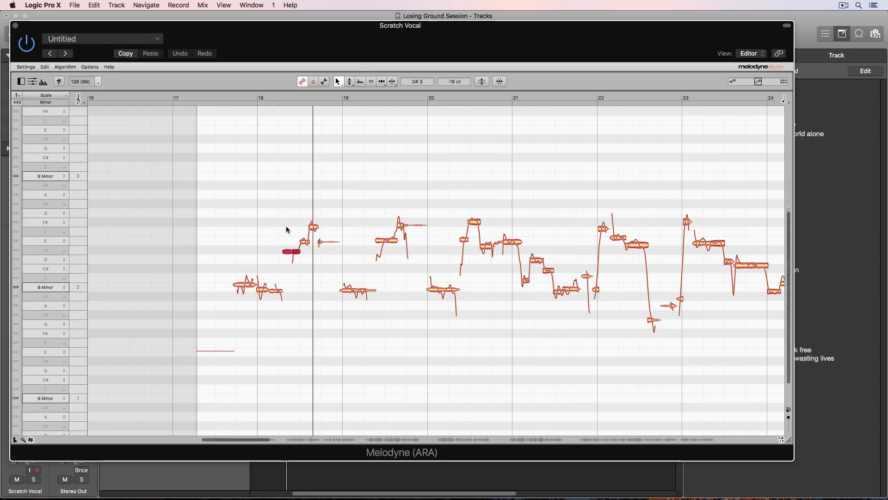
left_click(287, 230)
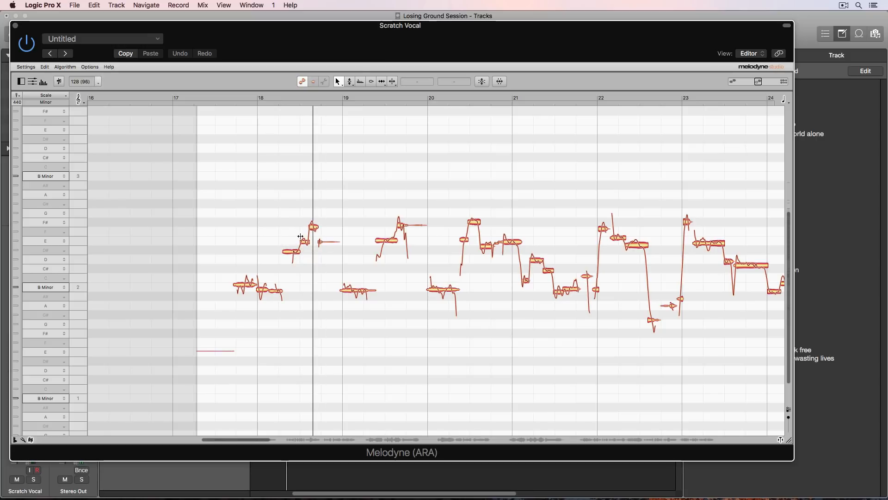
double_click(384, 236)
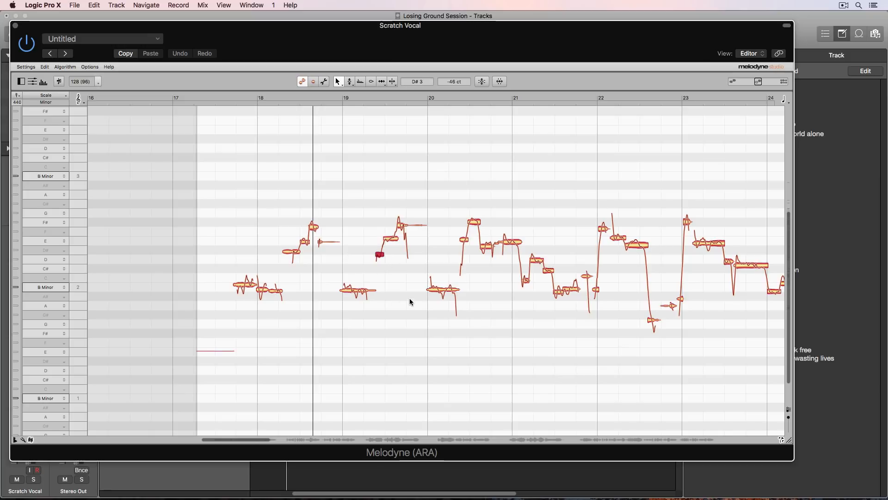
Merge the two adjoining notes just after bar 24 by removing the separation between them
scroll(410, 302, "down", 1)
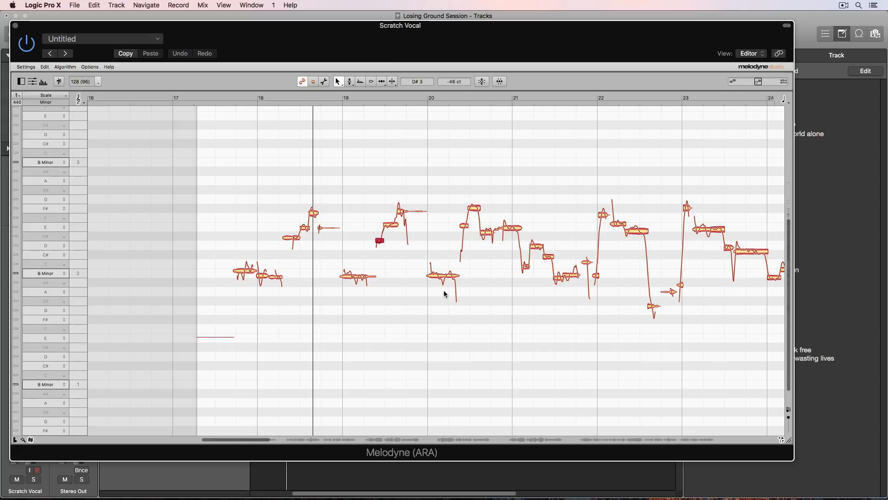
scroll(444, 294, "right", 5)
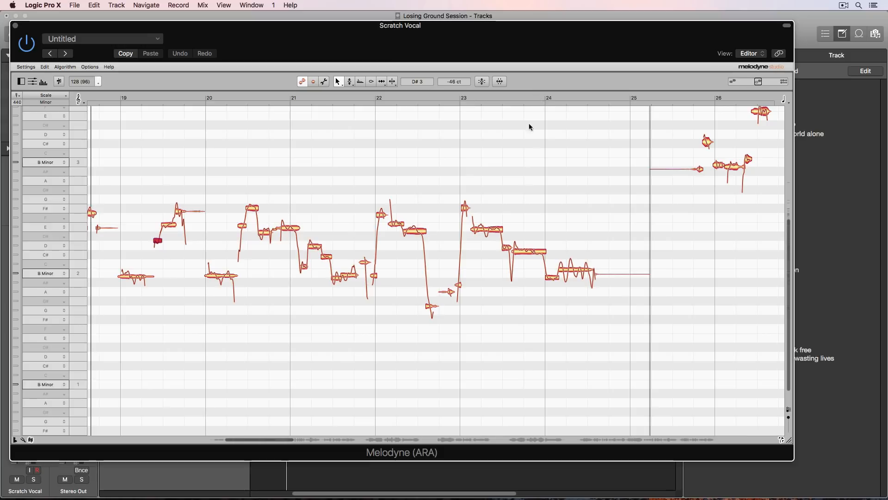
left_click(540, 95)
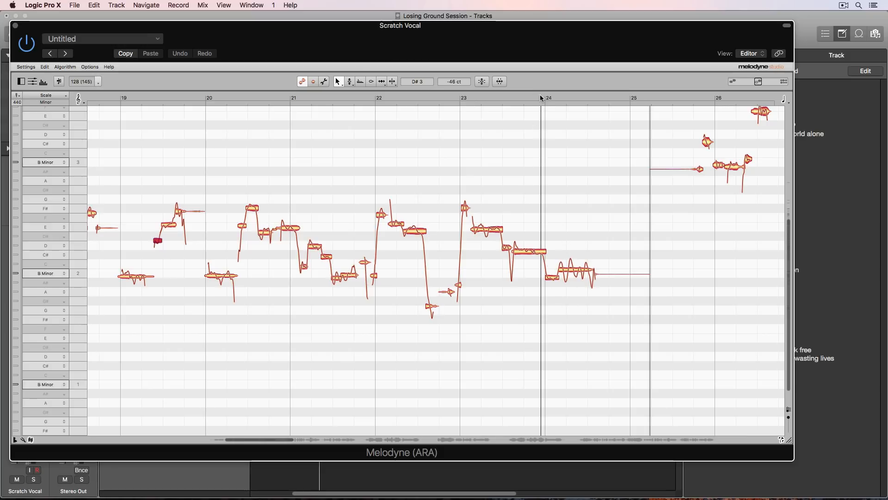
double_click(559, 264)
left_click(567, 238)
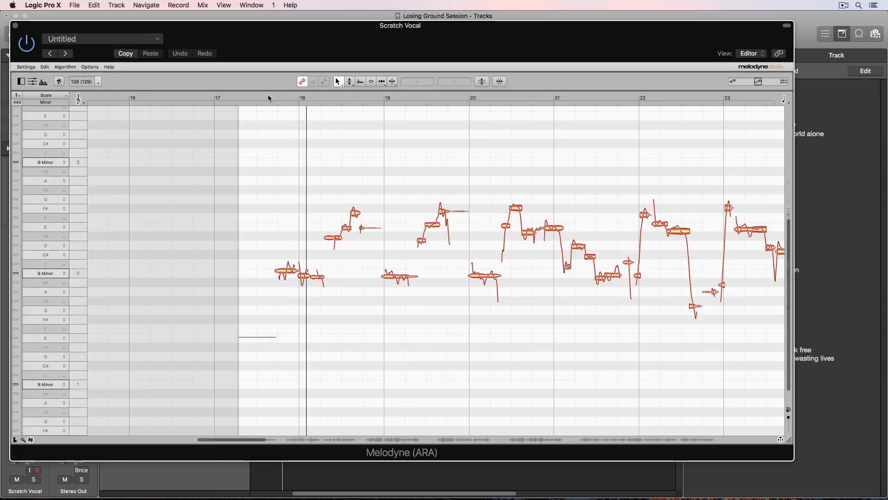
Solo the Scratch Vocal track and audition the vocal from just before bar 18
key("space")
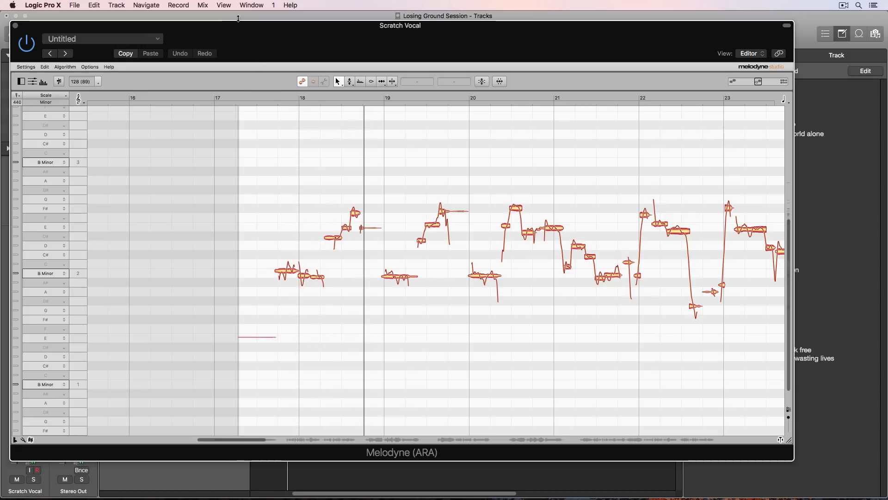
left_click_drag(241, 26, 384, 31)
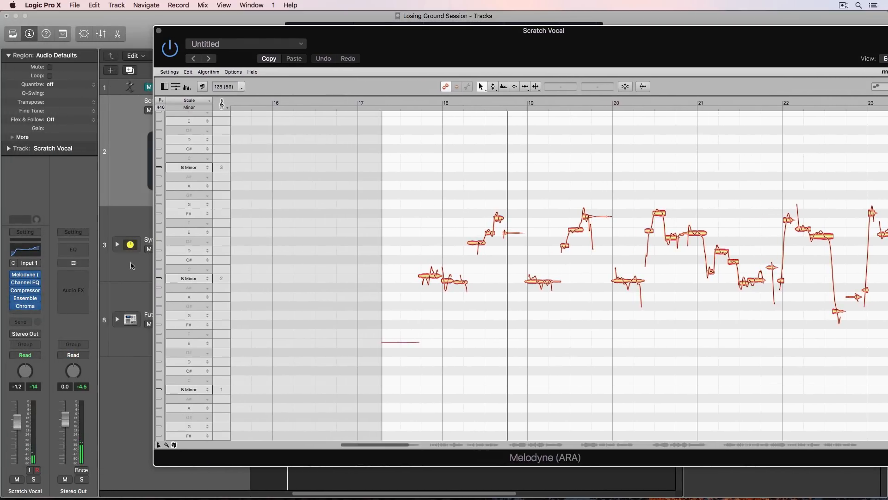
left_click(33, 480)
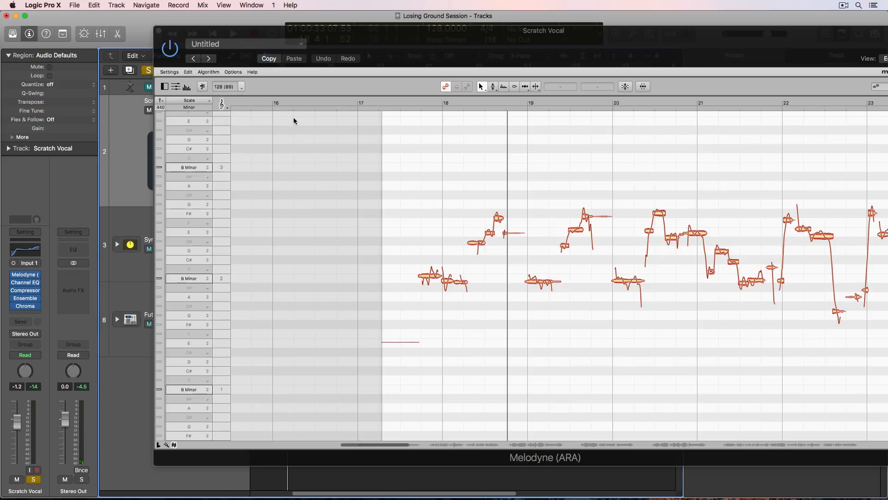
left_click_drag(357, 31, 232, 27)
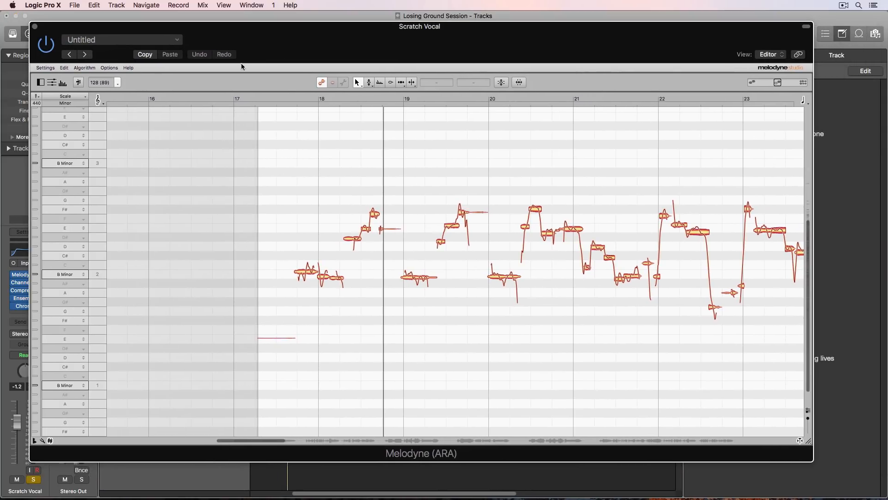
left_click(288, 96)
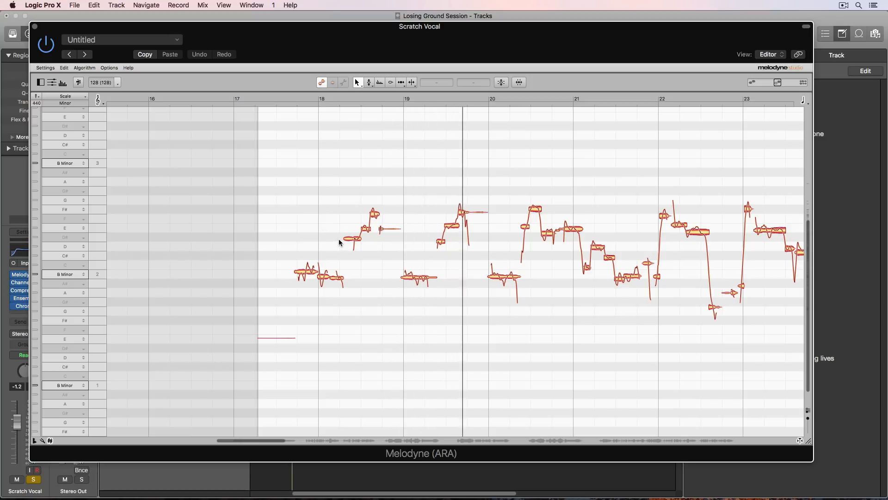
key("space")
Correct the pitch of all verse notes from bar 17 to bar 24, with Pitch Center at 100% and snapping to B Minor
left_click_drag(306, 169, 718, 338)
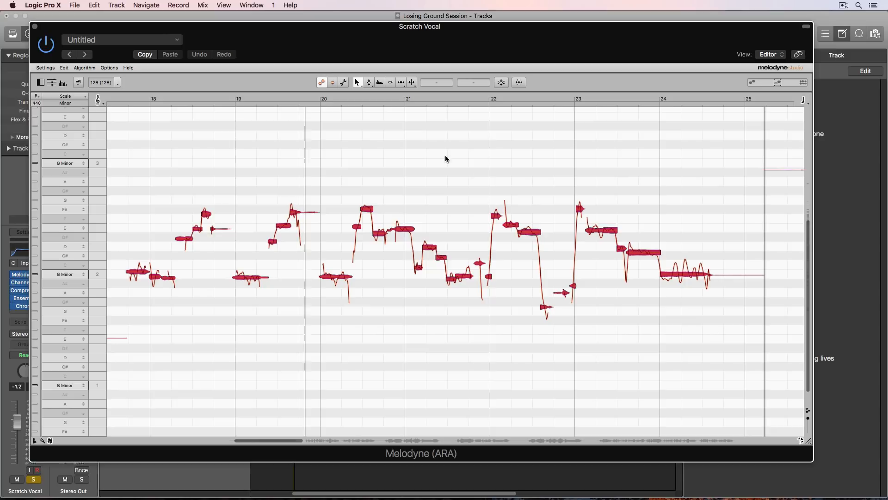
left_click(501, 82)
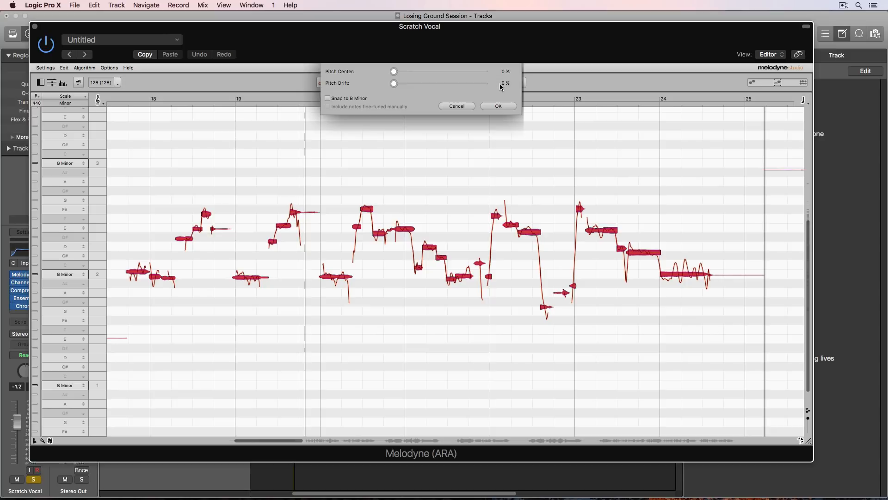
left_click(364, 99)
left_click_drag(394, 72, 525, 86)
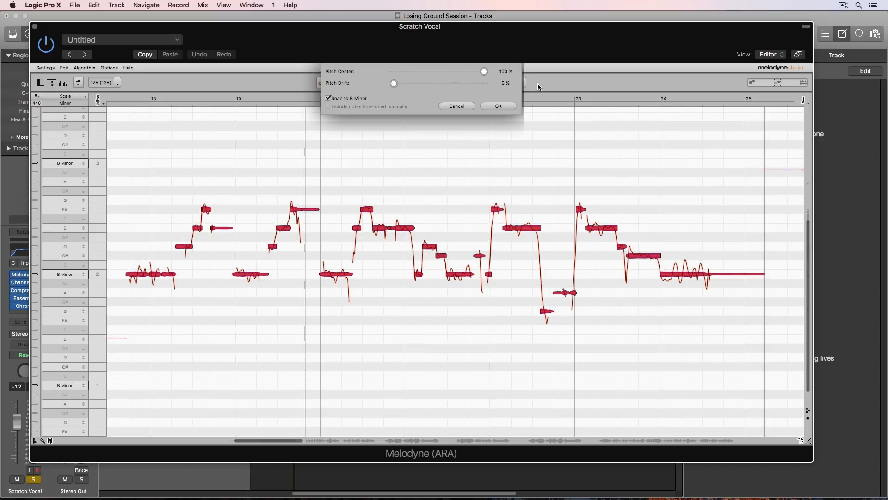
left_click(499, 106)
left_click(345, 168)
scroll(342, 171, "left", 3)
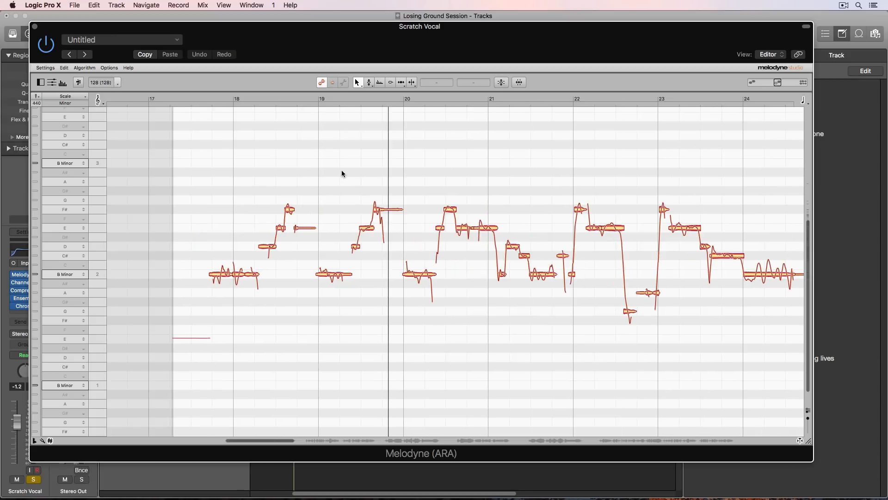
Play back the corrected phrase and set Pitch Center to 0% for the short C# note just before bar 22
left_click(203, 97)
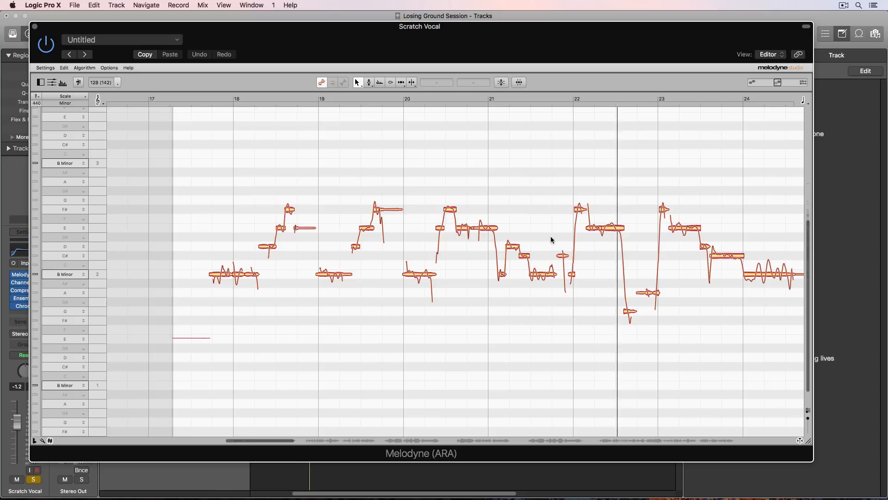
left_click(563, 256)
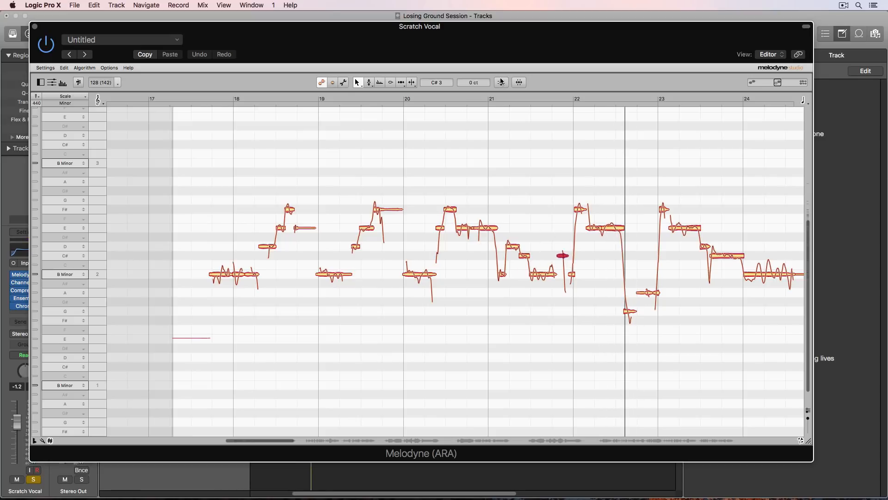
left_click(501, 82)
left_click_drag(479, 73, 348, 71)
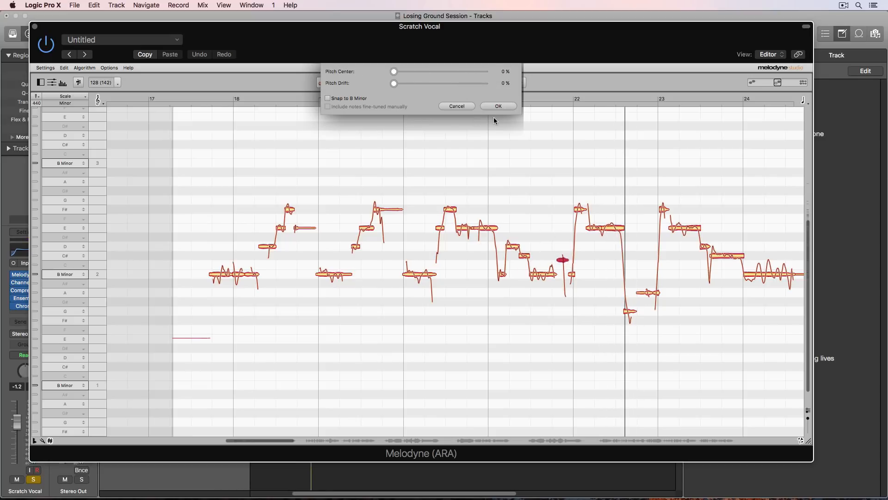
left_click(499, 107)
Reduce Pitch Center to slightly below 100% for the trailing E note just before bar 19, and replay the phrase
left_click(249, 98)
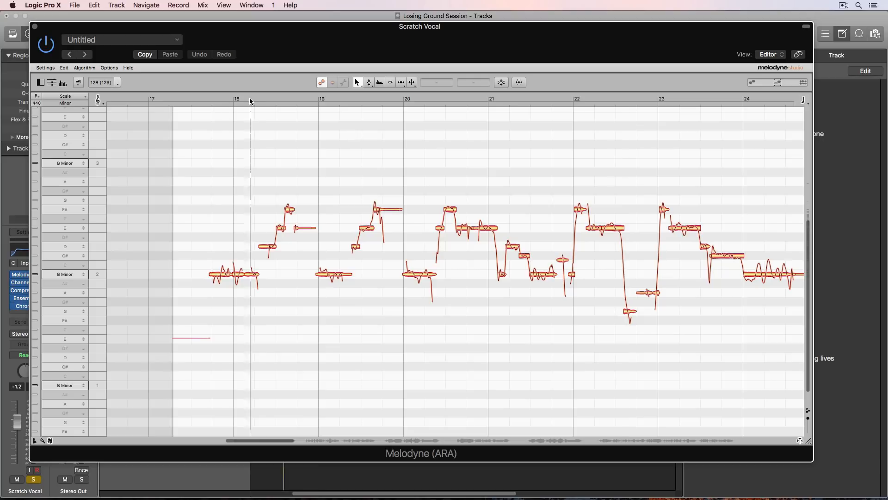
left_click_drag(301, 194, 318, 237)
left_click(505, 83)
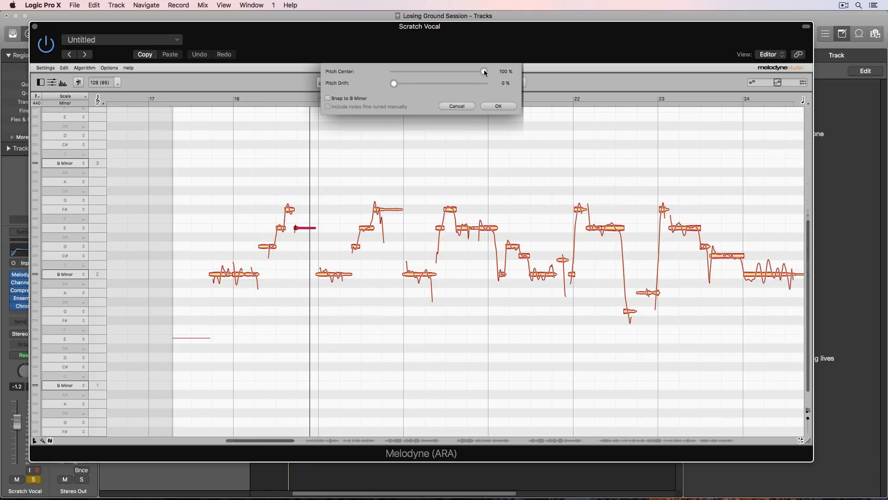
left_click_drag(484, 71, 471, 72)
left_click(499, 106)
left_click(415, 136)
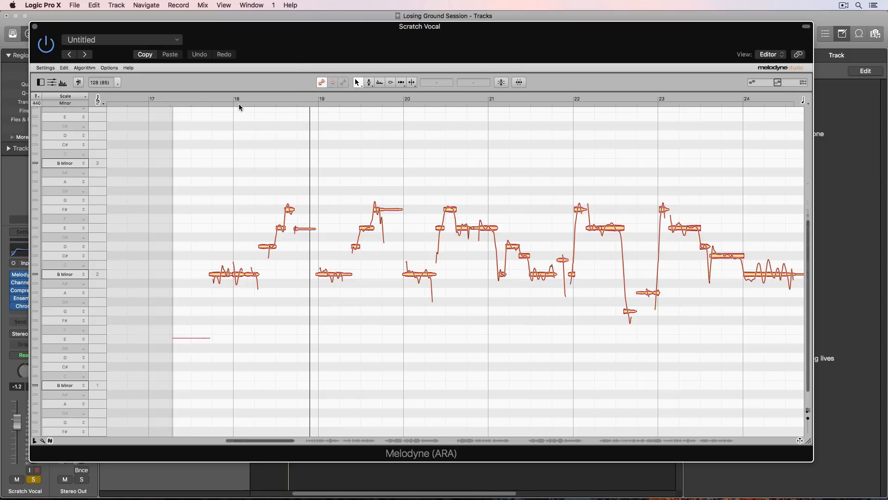
left_click(207, 96)
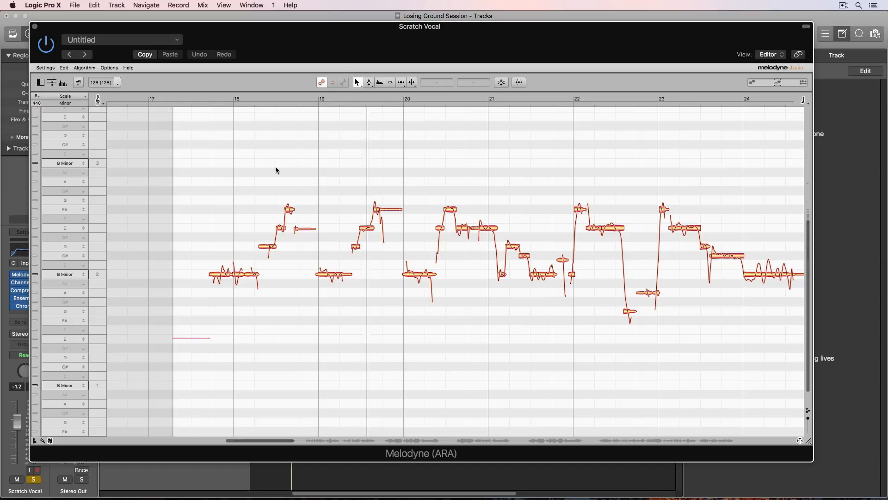
Replay the verse from bar 18 and reduce Pitch Center to 2% for the low G note after bar 22
key("space")
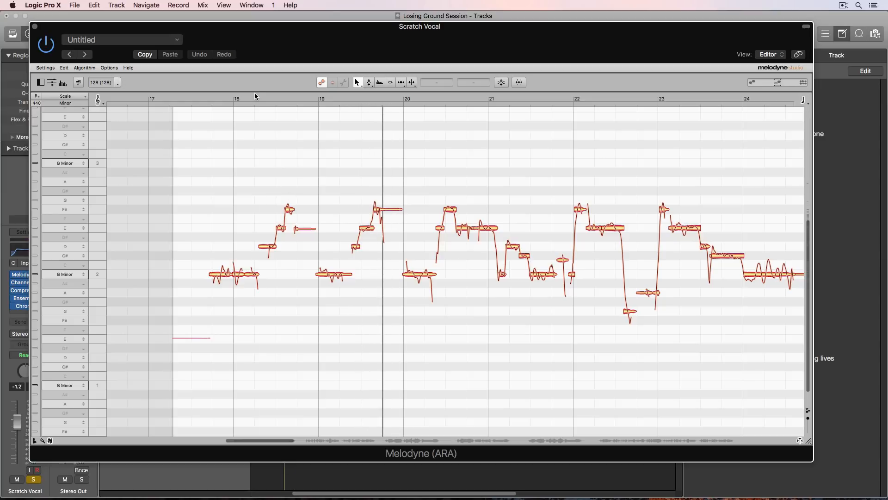
left_click(255, 95)
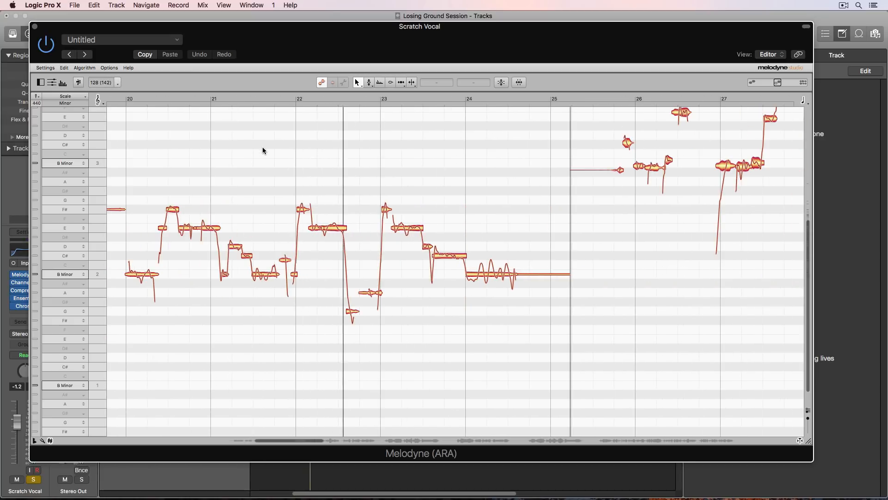
left_click(352, 313)
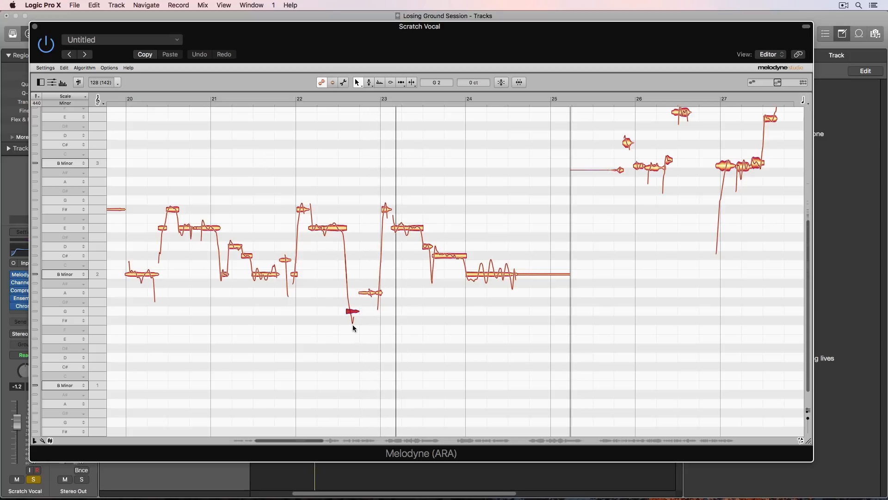
left_click(509, 83)
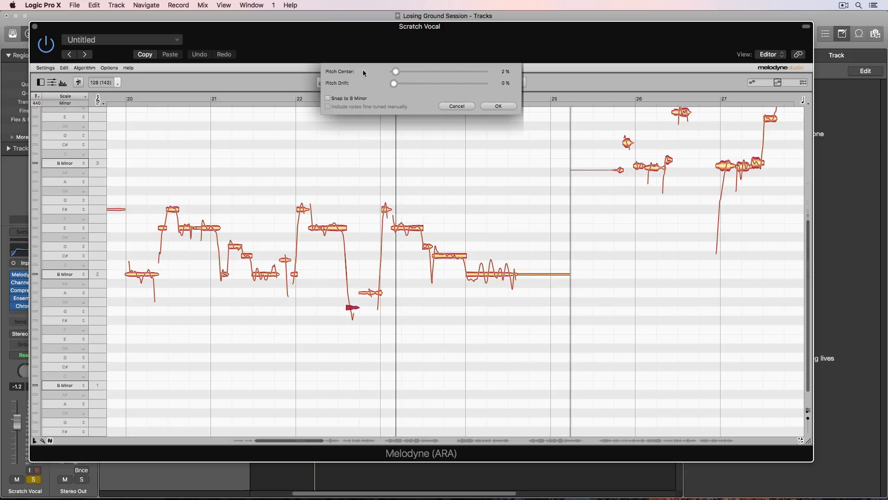
left_click(363, 145)
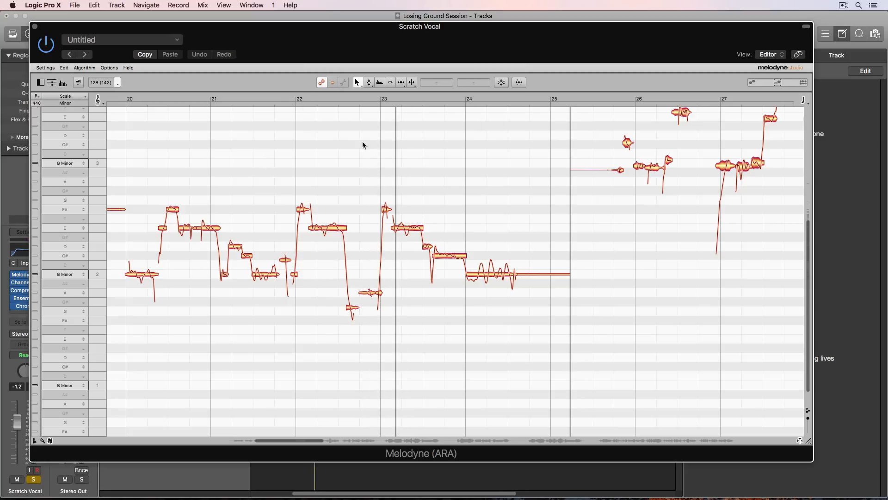
Replay the phrase from bars 22 and 23, and split the long C# note near its end just before bar 24
left_click(298, 100)
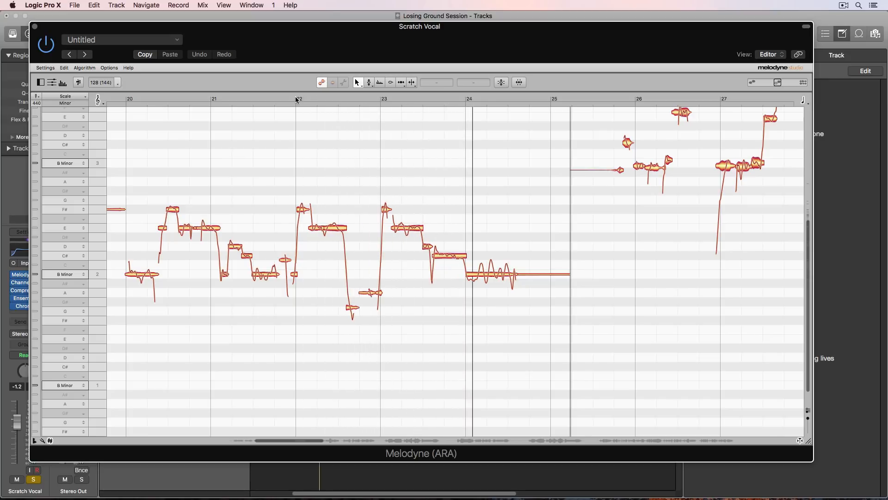
left_click(396, 99)
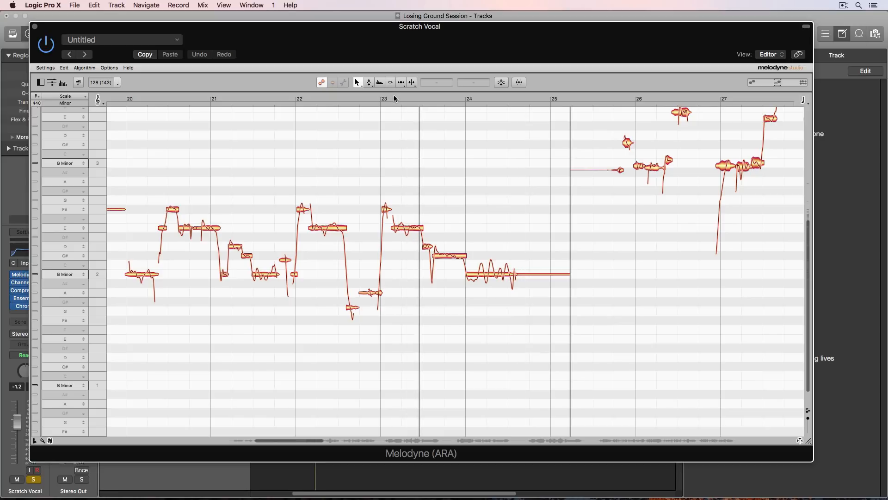
left_click(457, 252)
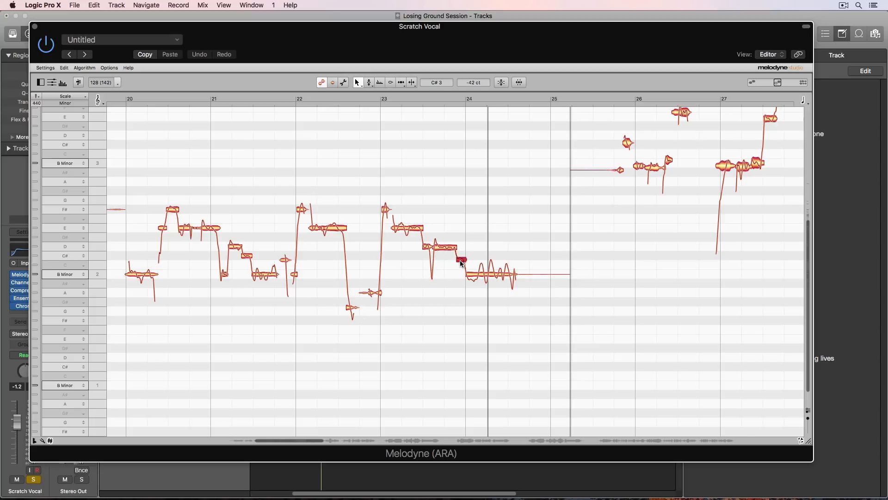
Set Pitch Center to 100% for the three descending notes just before bar 24 and replay them from bar 23
left_click_drag(427, 227, 477, 261)
left_click(502, 83)
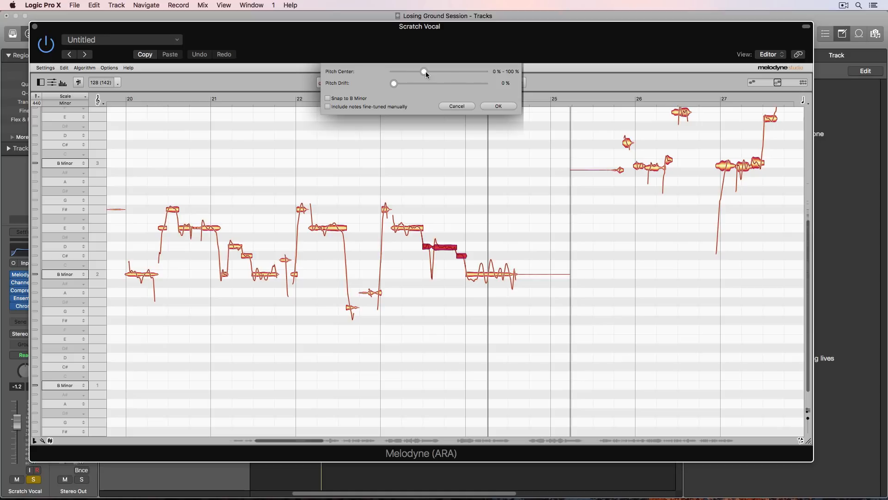
left_click_drag(426, 72, 484, 71)
left_click(506, 106)
left_click(379, 97)
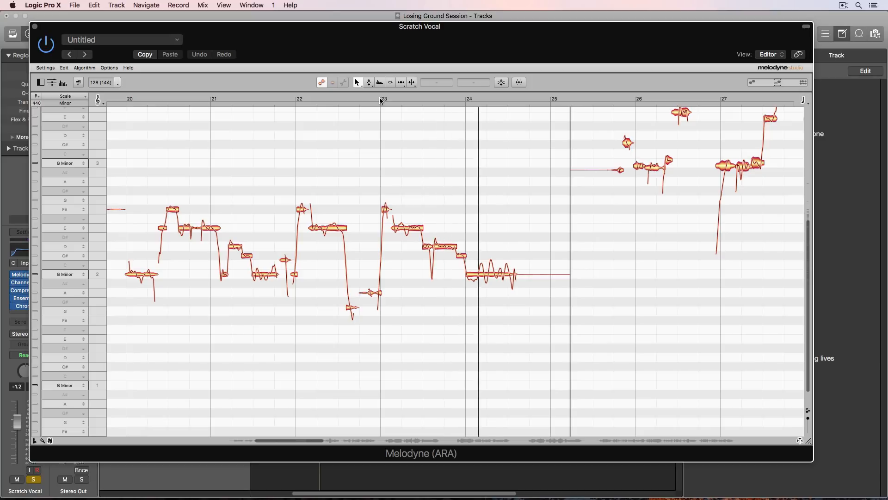
Reduce the pitch modulation of the verse notes from before bar 18 to bar 24 to 84%, and play back the phrase
scroll(468, 347, "left", 5)
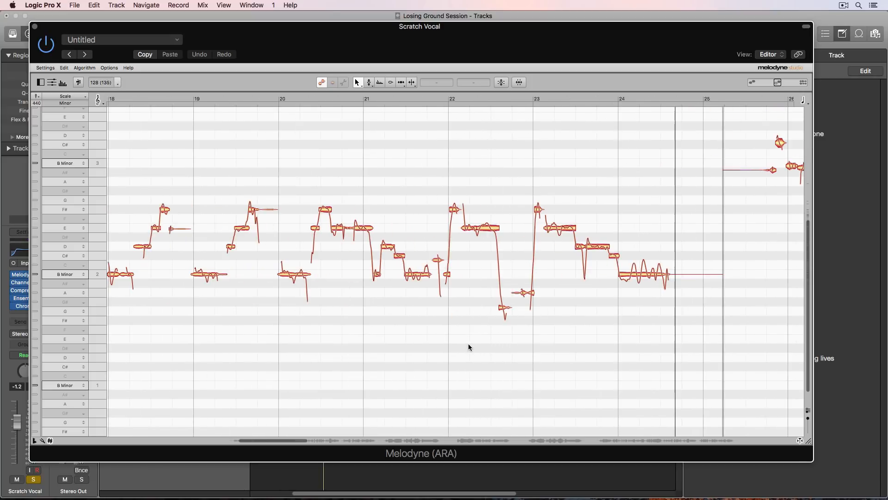
scroll(156, 157, "left", 2)
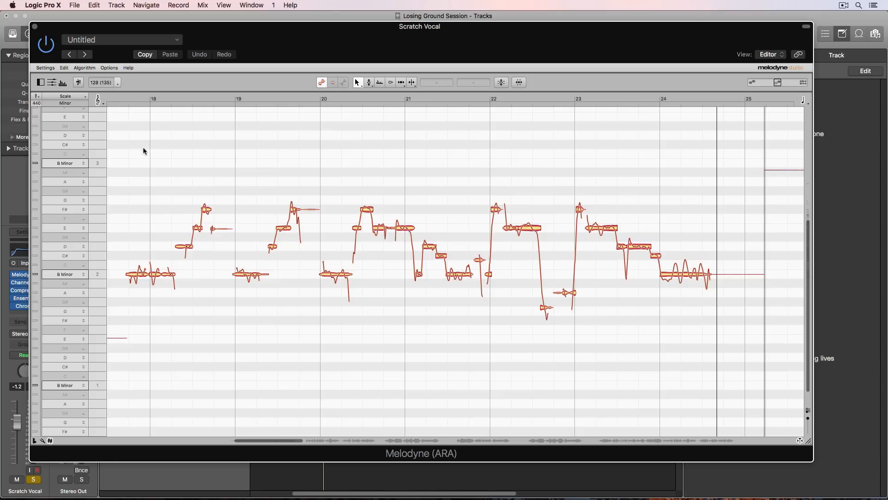
left_click_drag(143, 147, 715, 279)
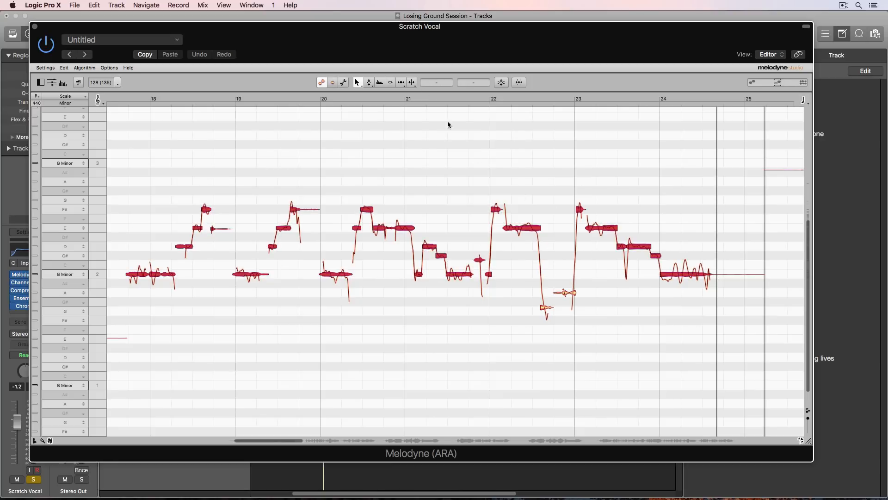
left_click(368, 83)
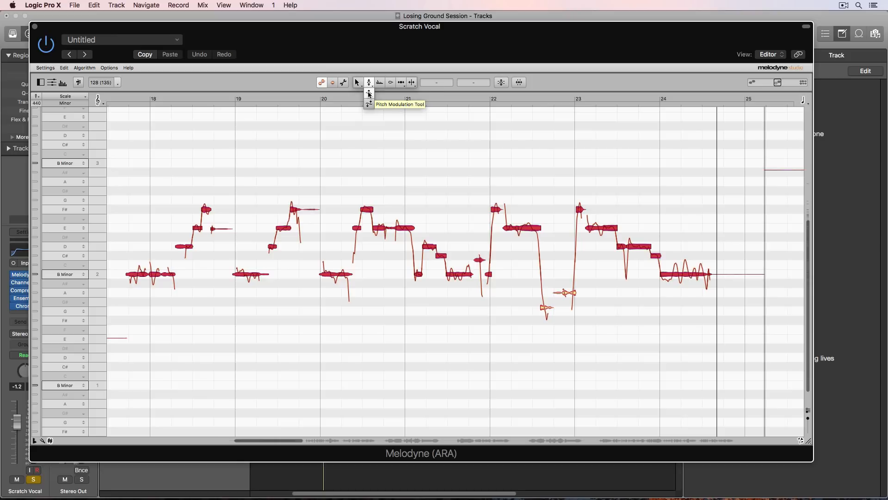
left_click(369, 94)
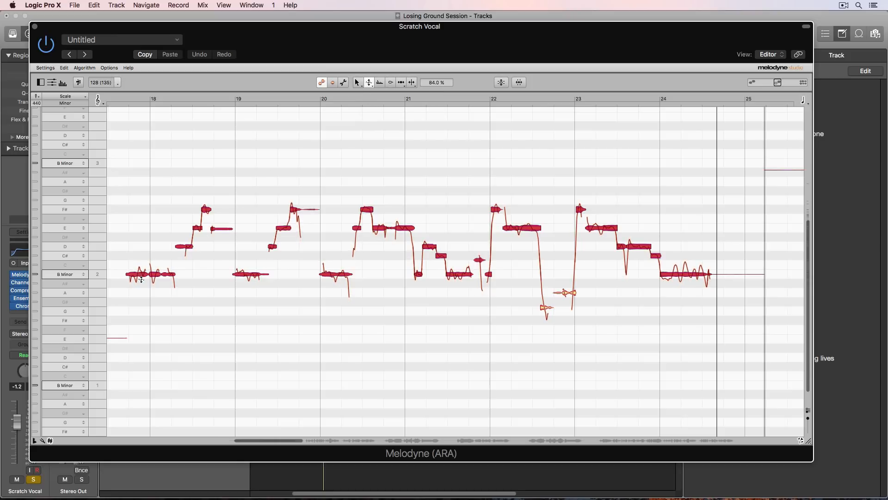
left_click(139, 211)
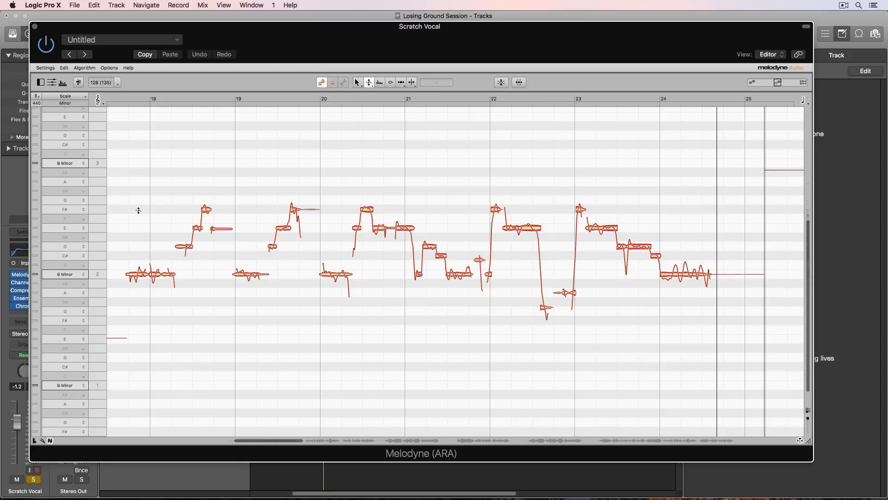
left_click(120, 95)
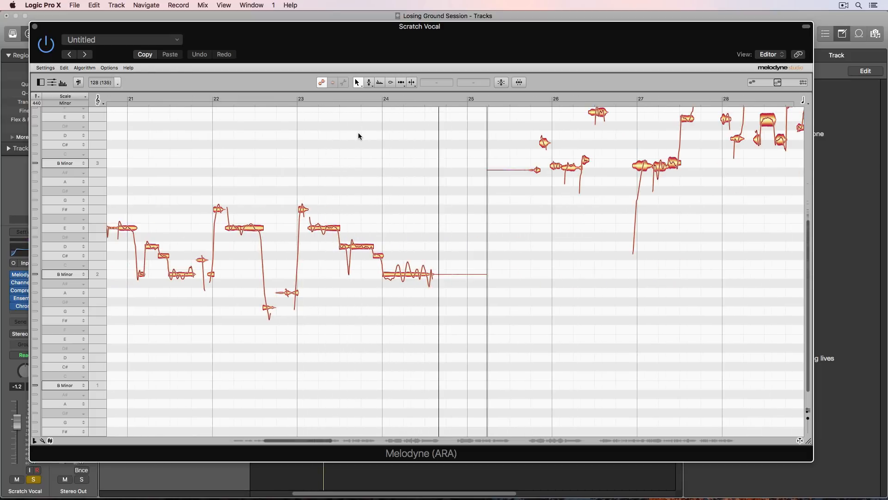
Audition the next section from just before bar 26 and split the long E note at bar 29 into two notes
scroll(358, 133, "right", 5)
scroll(389, 236, "up", 3)
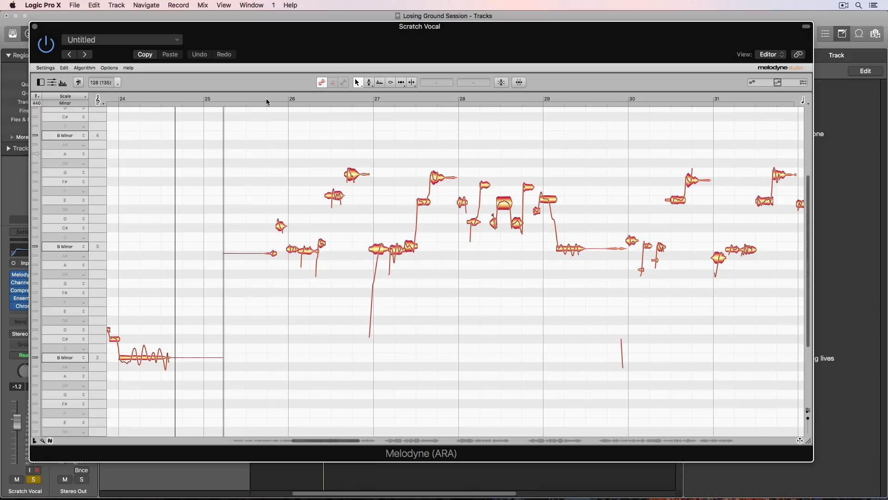
left_click(265, 96)
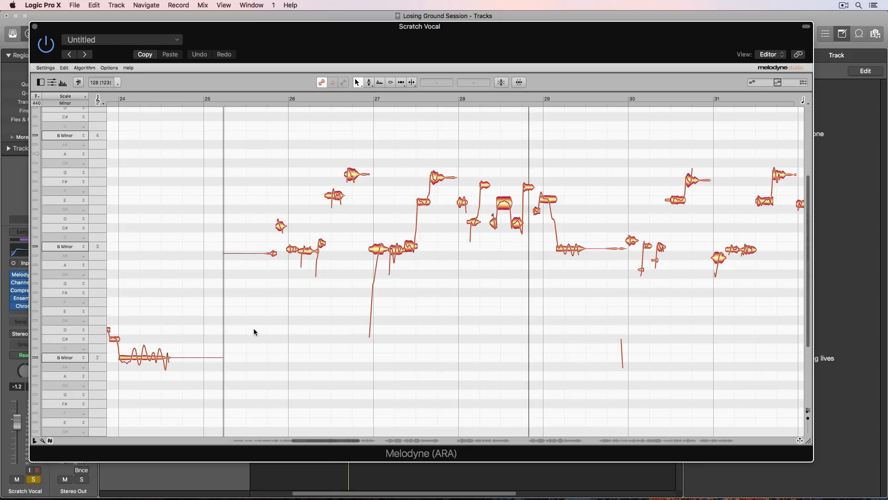
left_click(549, 195)
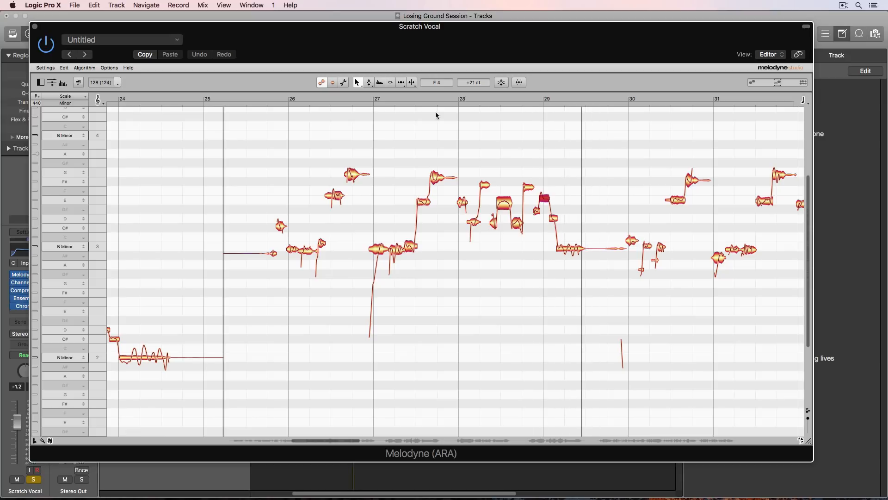
Correct the pitch of the notes from bar 26 to the held B before bar 30, with Pitch Center at 100% and snapping to B Minor
left_click_drag(278, 135, 544, 288)
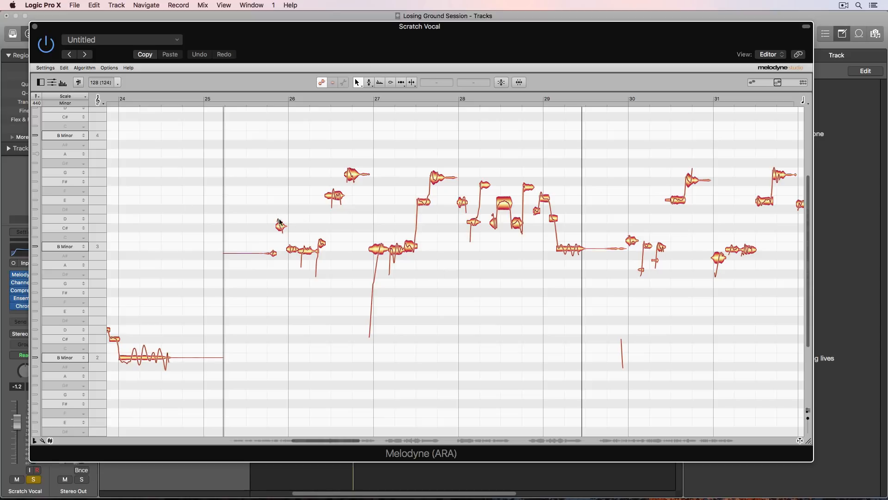
left_click_drag(291, 120, 567, 280)
left_click(502, 82)
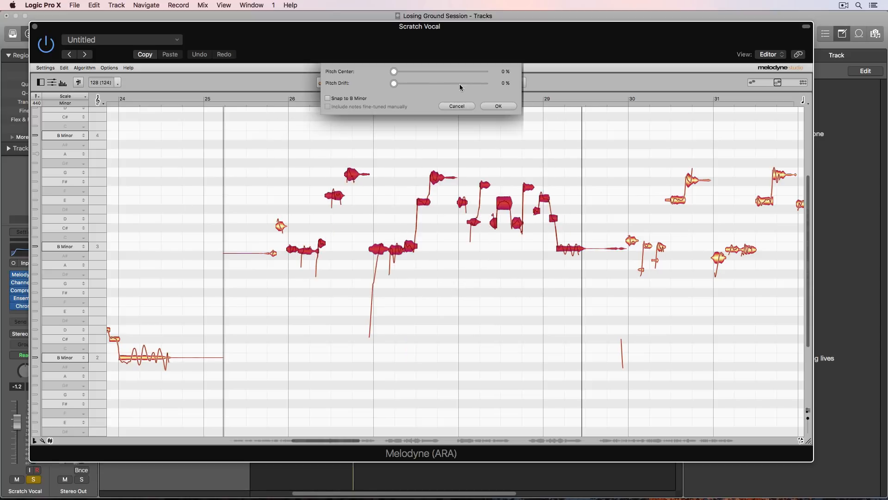
left_click_drag(434, 72, 505, 88)
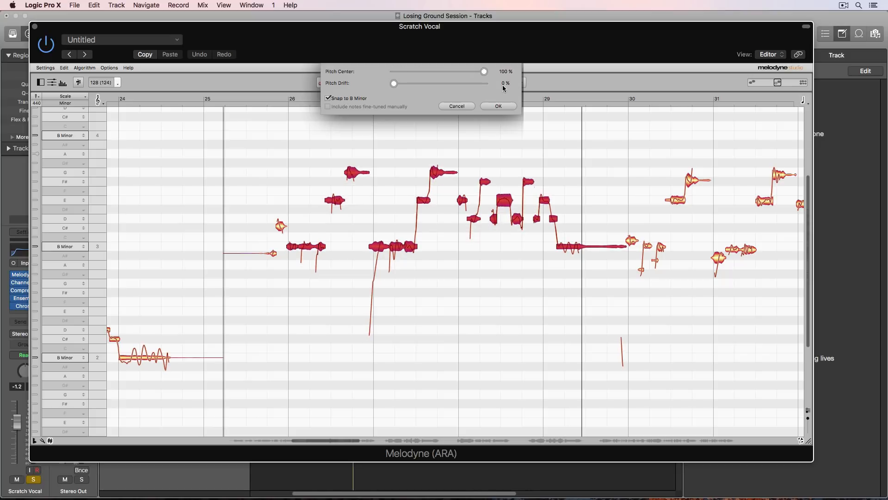
left_click(493, 106)
left_click(414, 128)
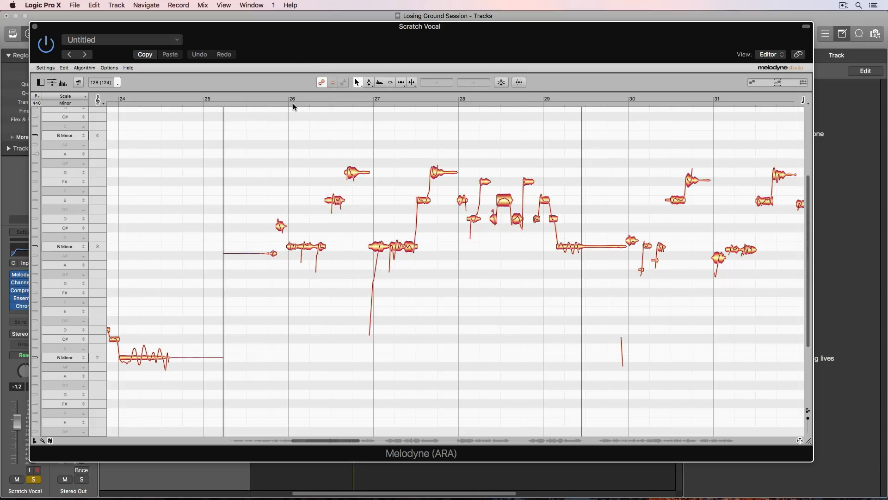
Play back the corrected section and lower the two high G notes before bars 27 and 28 to F#
left_click(267, 97)
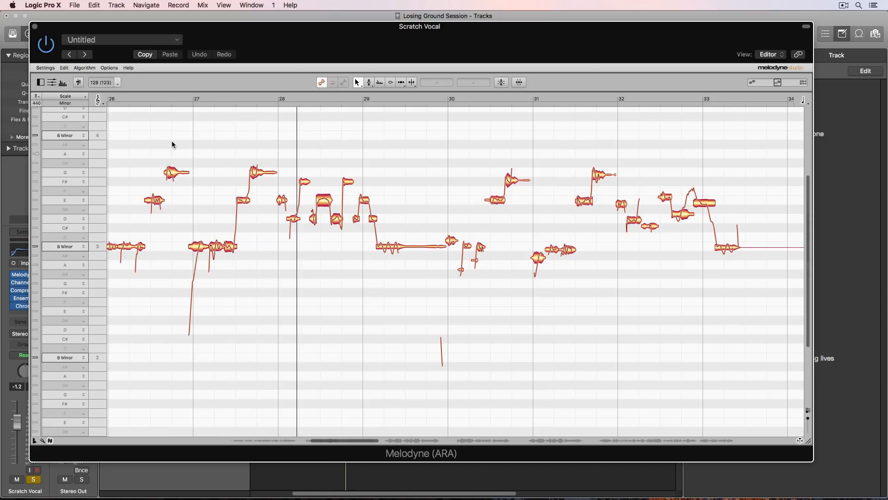
left_click_drag(169, 139, 261, 175)
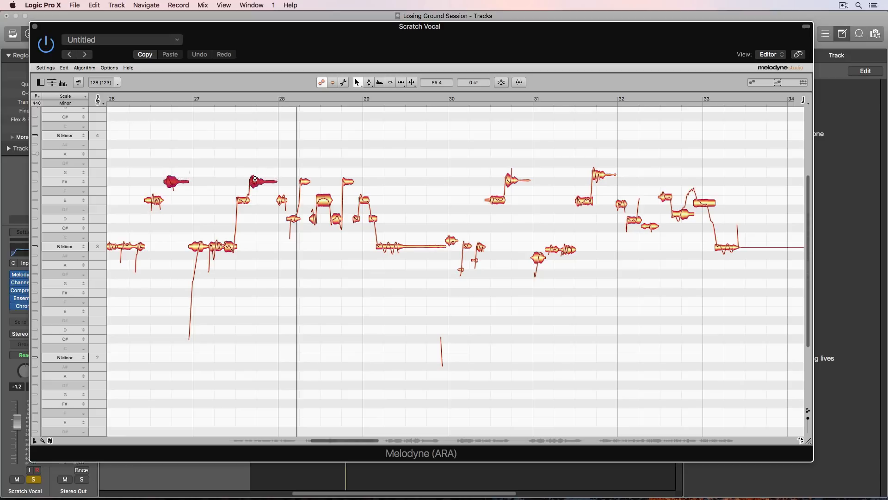
left_click(234, 165)
scroll(233, 161, "left", 5)
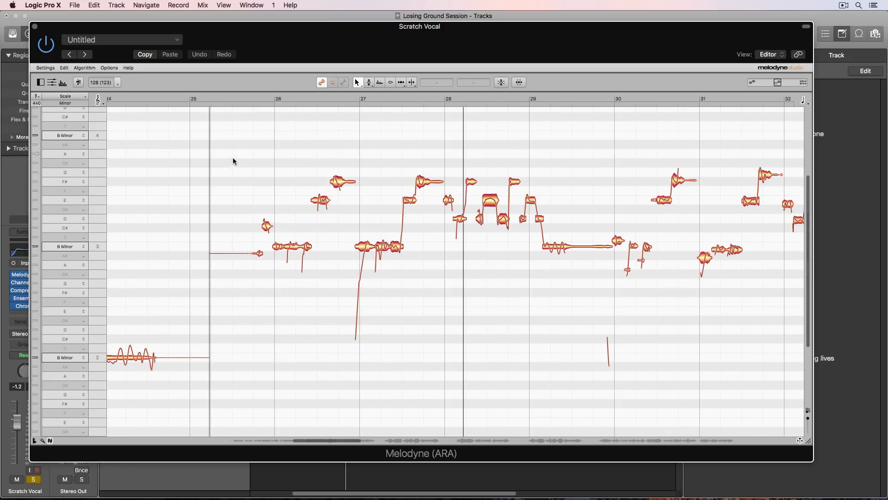
Replay the section from bar 26 and again from just before bar 27 to check the two lowered F# notes
left_click(274, 98)
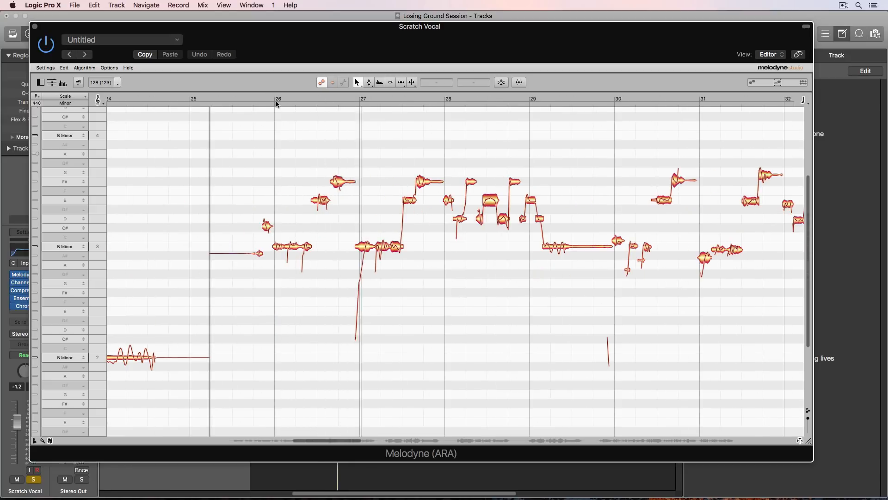
scroll(318, 114, "right", 3)
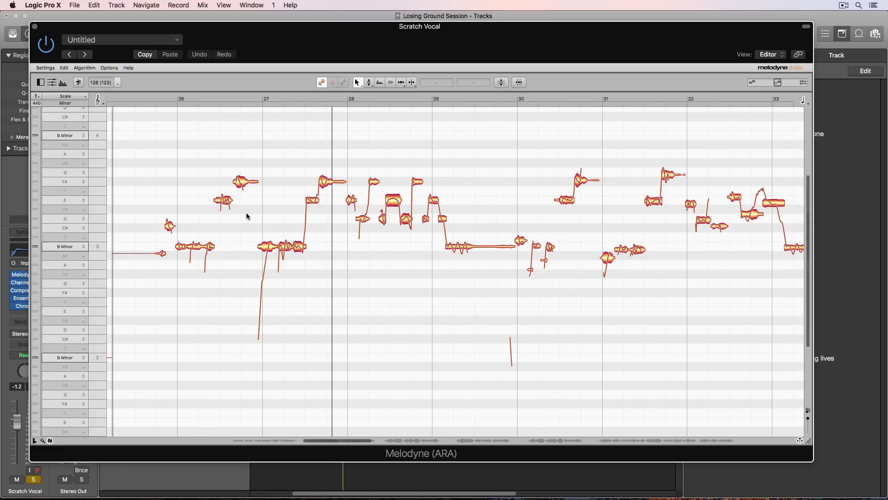
left_click(177, 98)
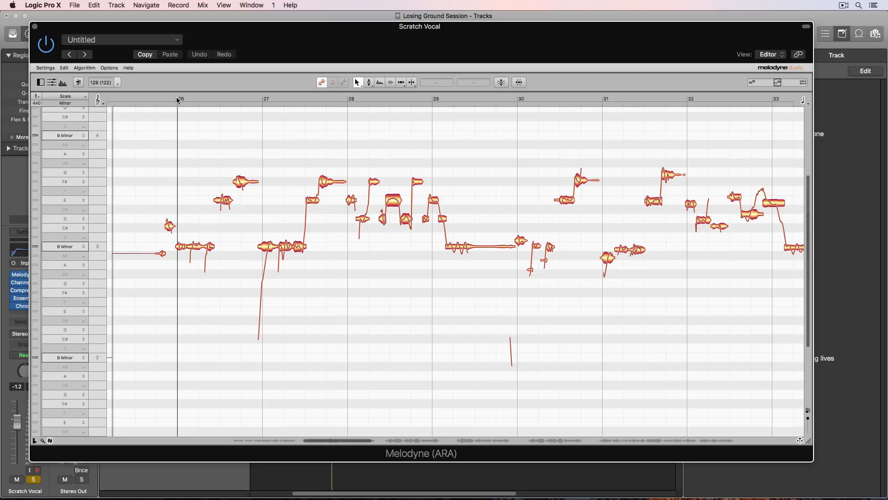
left_click(173, 99)
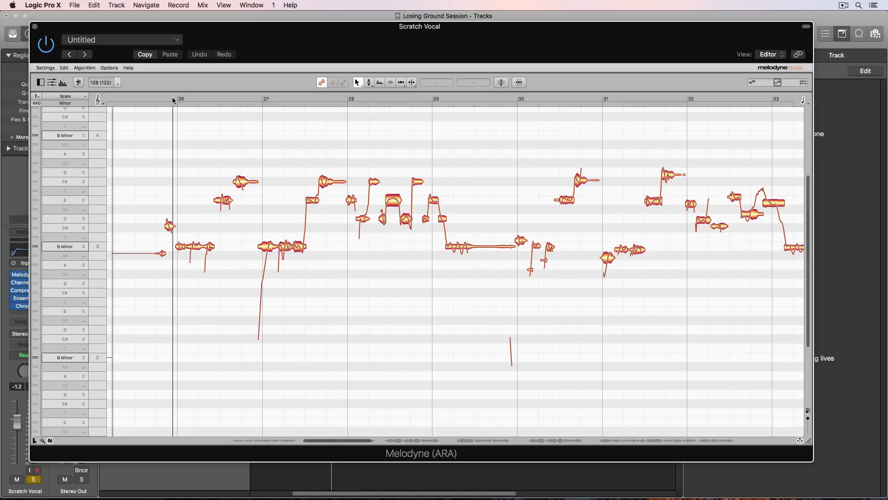
key("space")
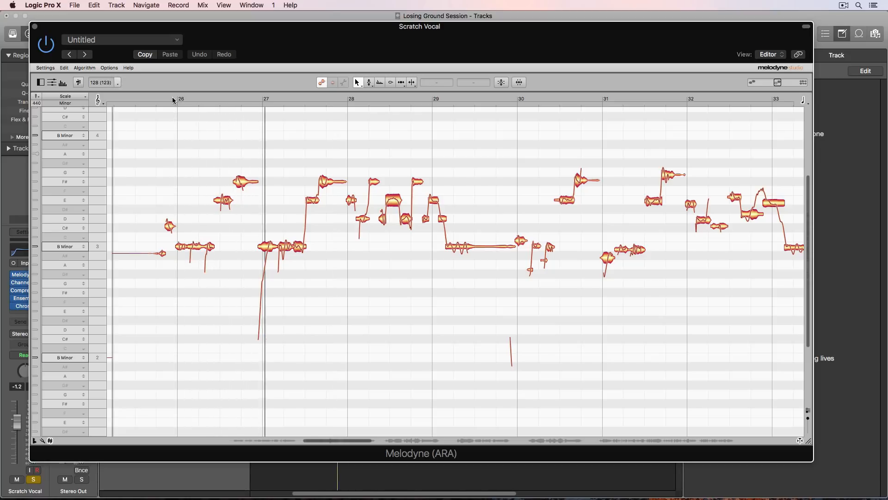
key("space")
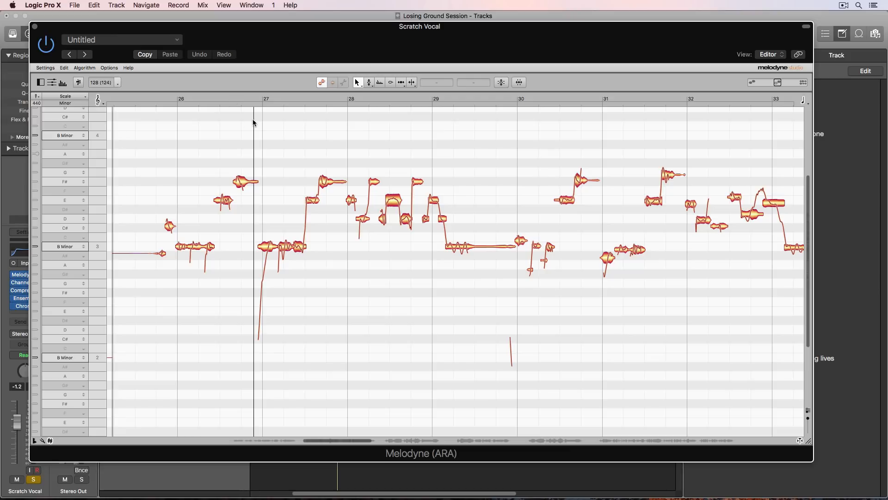
scroll(259, 125, "right", 3)
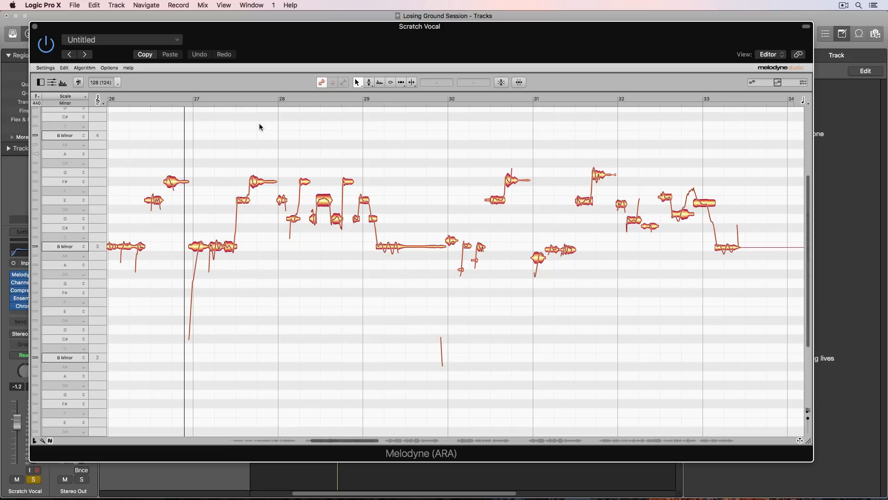
left_click(187, 95)
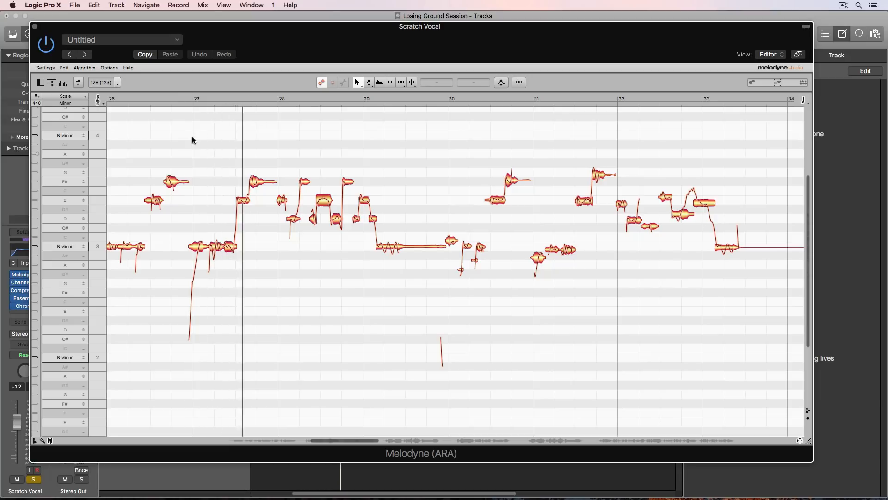
Let playback run past bar 29, then audition the phrase from bar 30 to just after bar 33
scroll(193, 140, "right", 4)
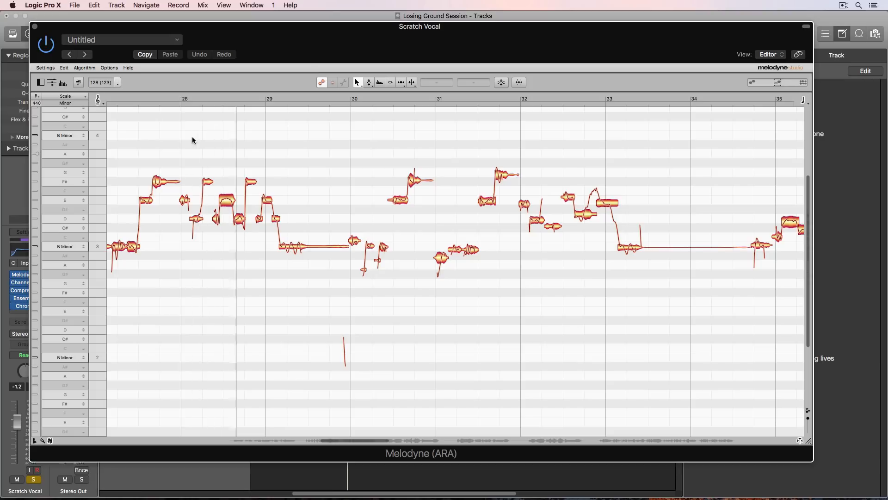
key("space")
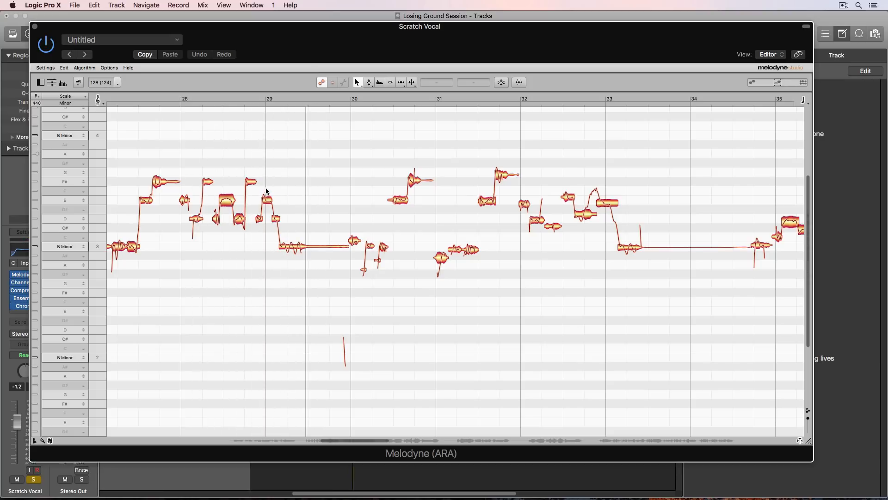
scroll(270, 174, "right", 4)
double_click(269, 99)
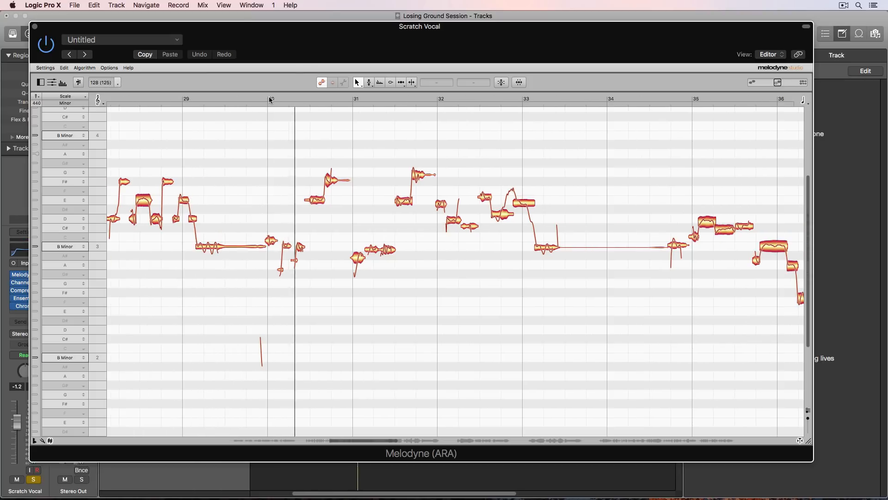
scroll(269, 100, "right", 8)
scroll(270, 99, "left", 4)
scroll(270, 100, "left", 2)
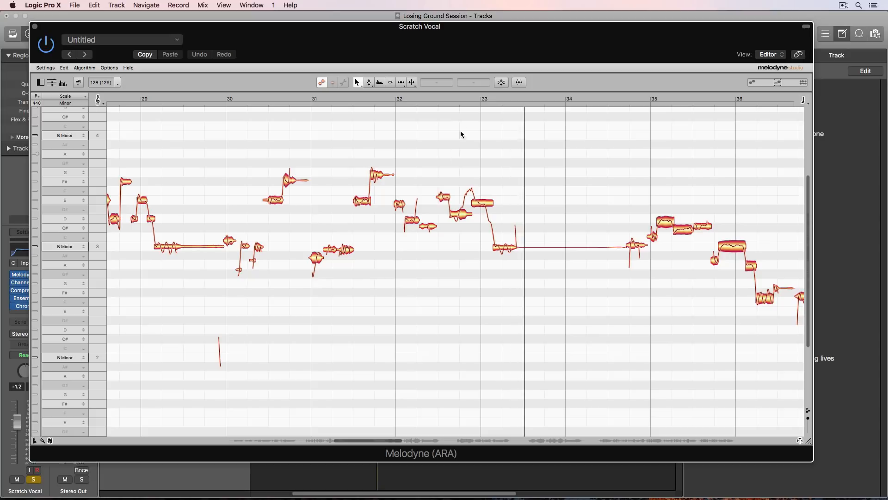
key("space")
Split the D and E notes around bar 33 into shorter notes and replay them from the middle of bar 32
left_click(462, 210)
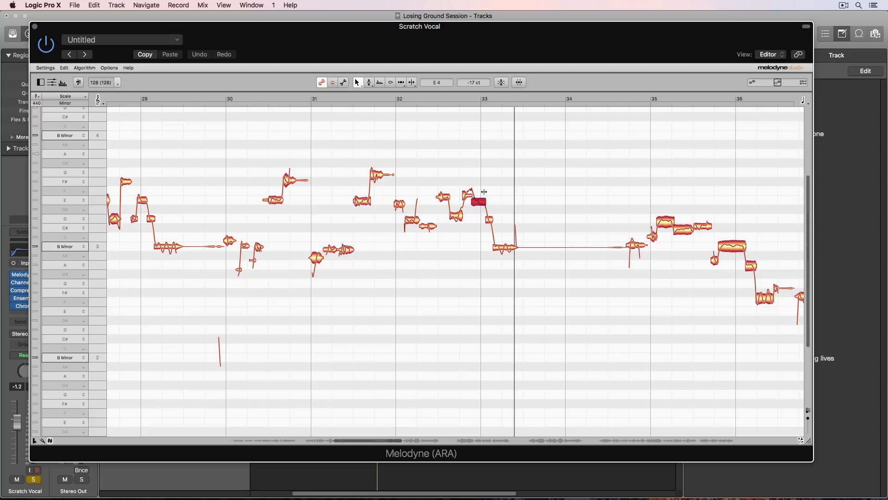
left_click(437, 118)
left_click(433, 98)
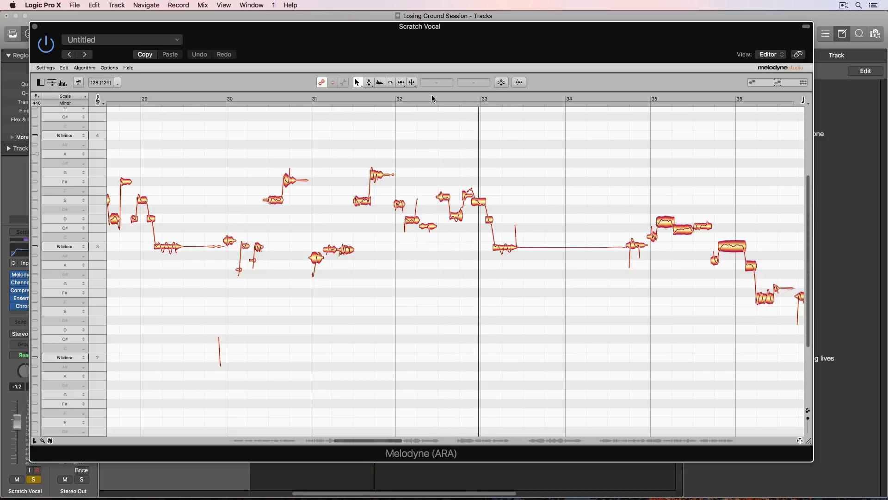
key("space")
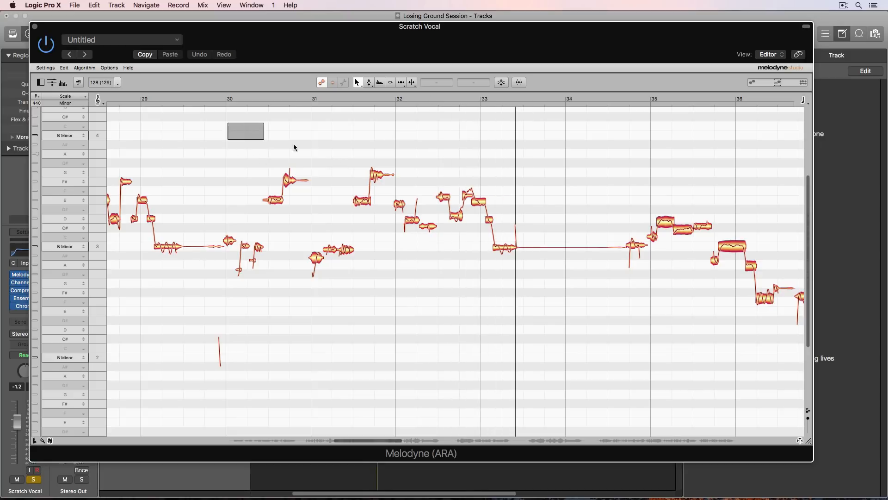
Correct the pitch of the notes from bar 30 to the low B after bar 33, with Pitch Center at 100% and snapping to B Minor
left_click_drag(294, 147, 503, 252)
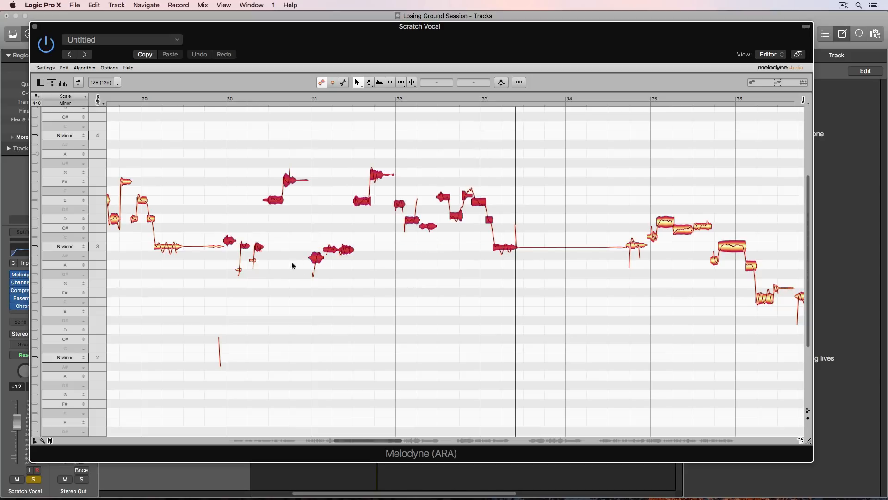
left_click(514, 82)
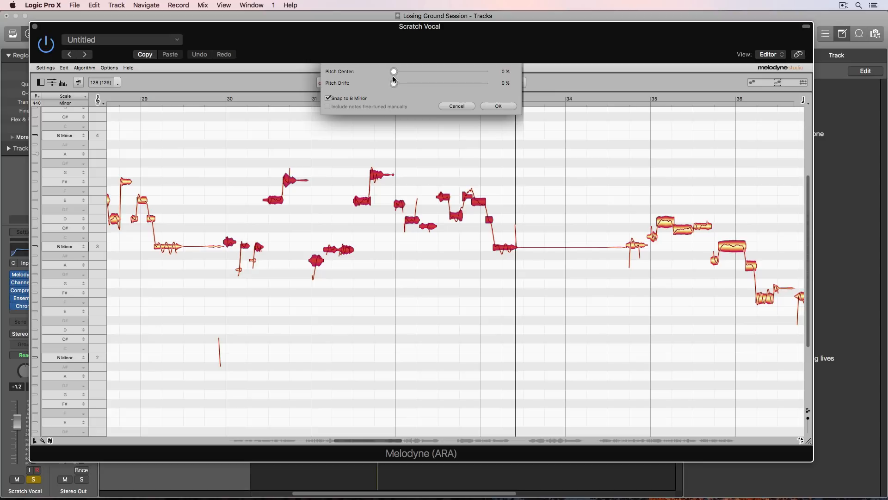
left_click_drag(468, 77, 504, 90)
left_click(497, 107)
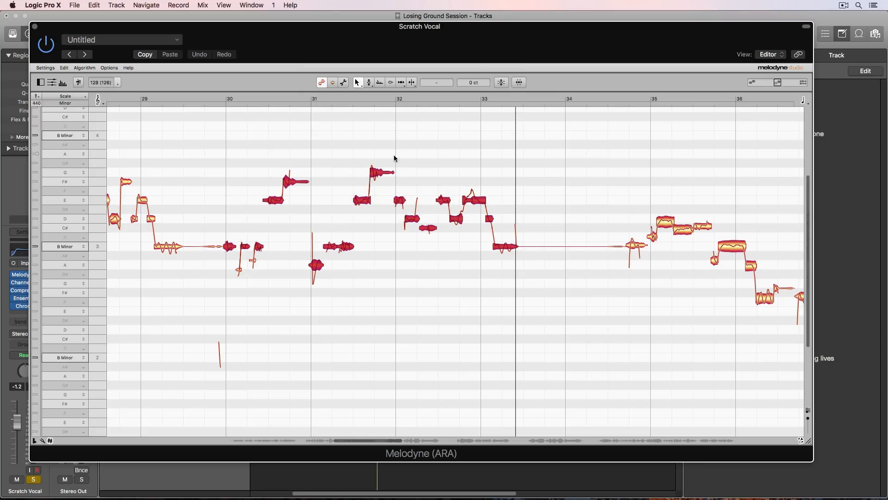
Raise the A note at bar 31 to B, play the section, and lower the high G before bar 32 to F#
left_click_drag(316, 268, 317, 249)
left_click(320, 219)
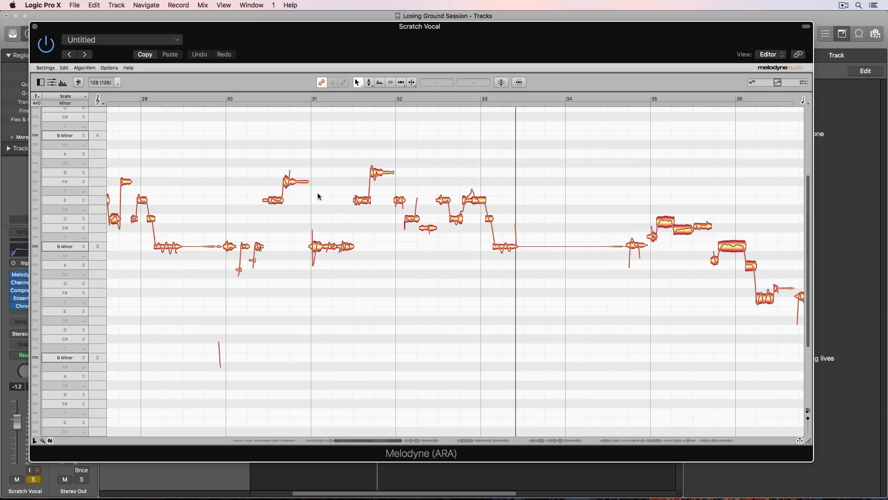
left_click(214, 96)
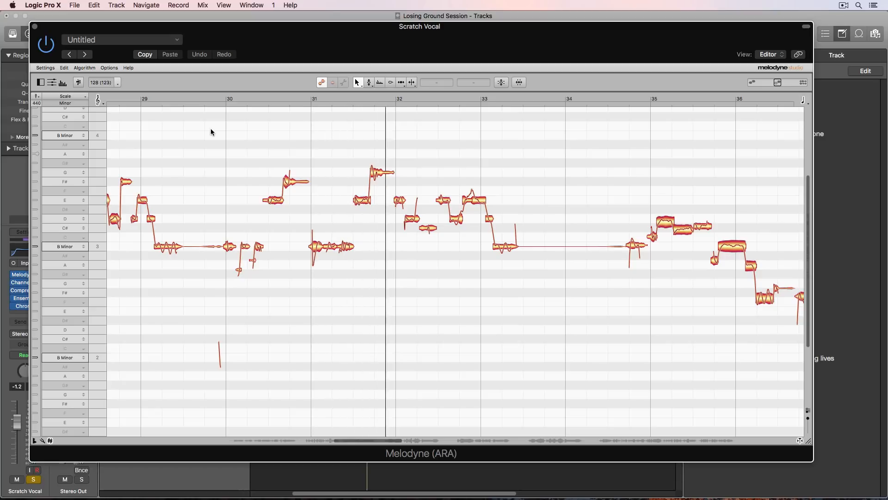
key("space")
left_click_drag(378, 173, 378, 182)
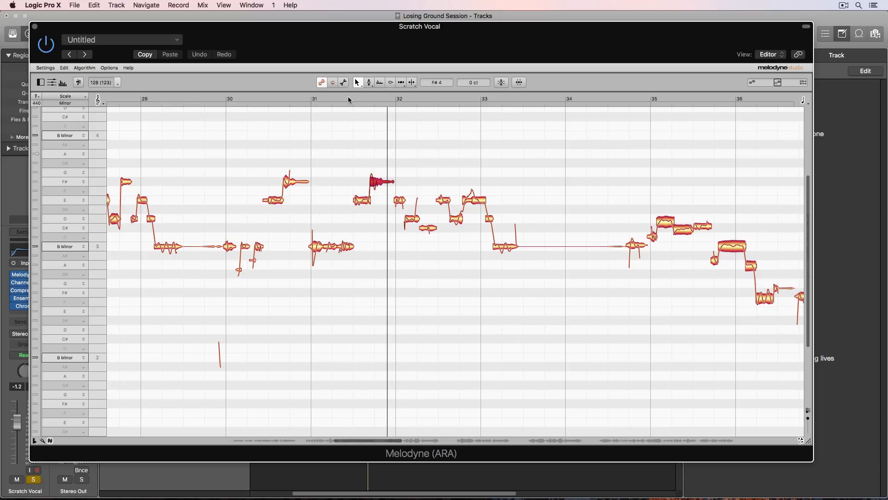
Replay the section from the middle of bar 31 and again from bar 32
left_click(350, 99)
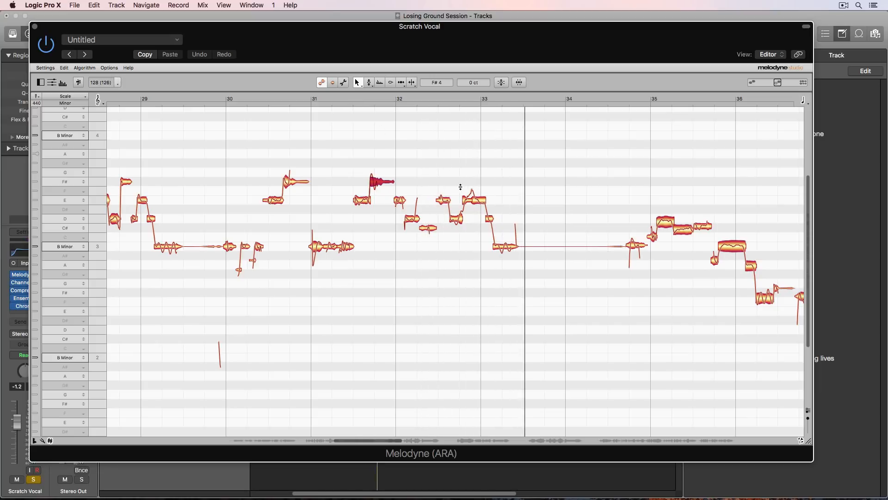
key("space")
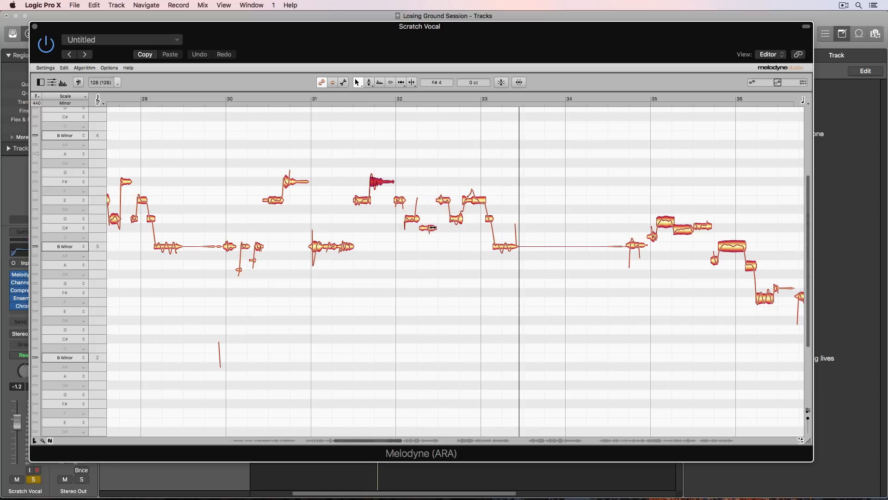
left_click(396, 96)
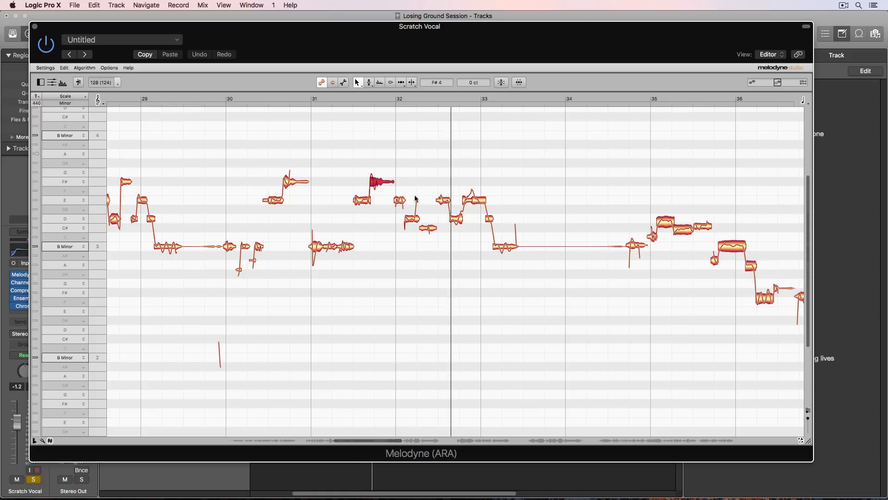
Readjust the pitch correction of the C# note after bar 32 and return from note assignment to normal note editing
left_click(498, 83)
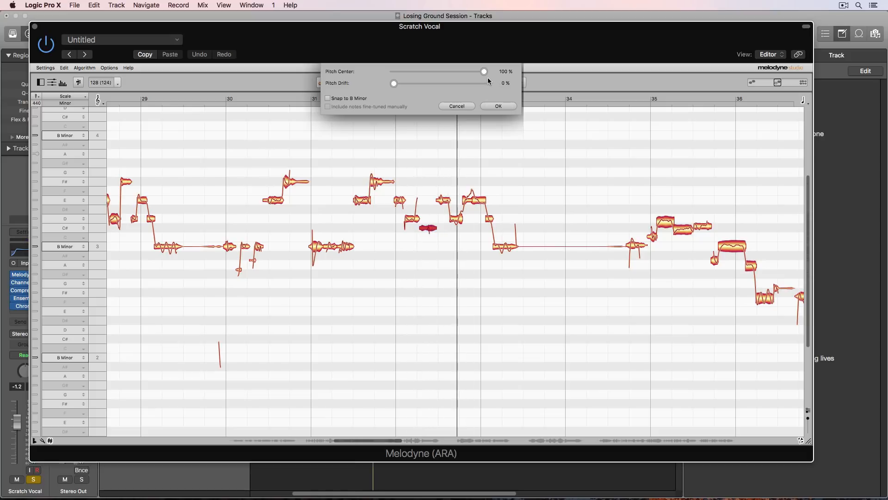
left_click(500, 106)
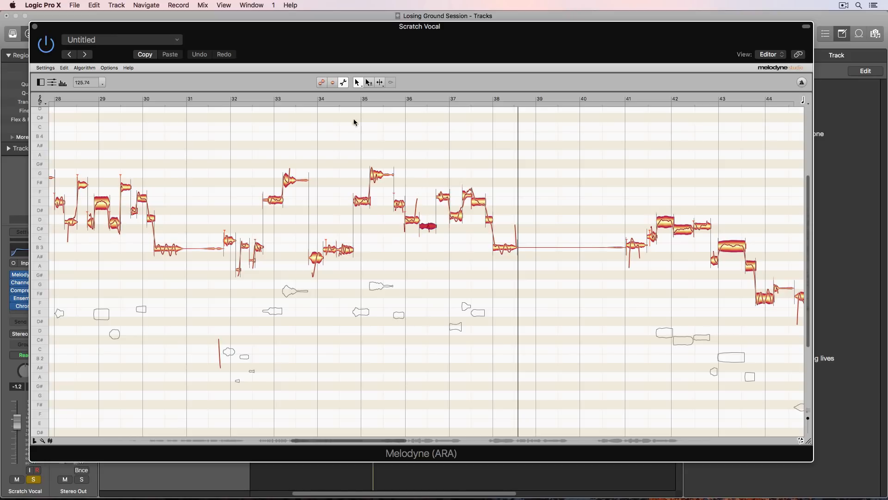
left_click(323, 83)
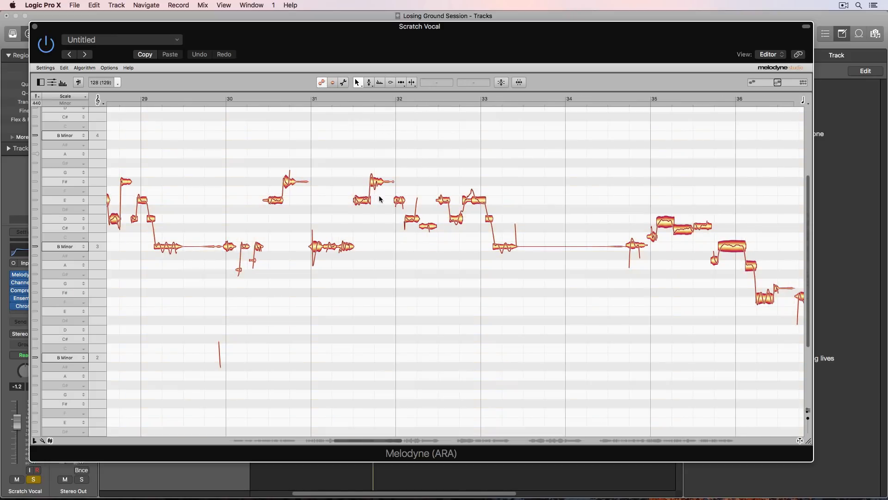
Play the section from just before bar 31 and raise the first of the two adjoining E notes before bar 33 to F#
left_click(308, 94)
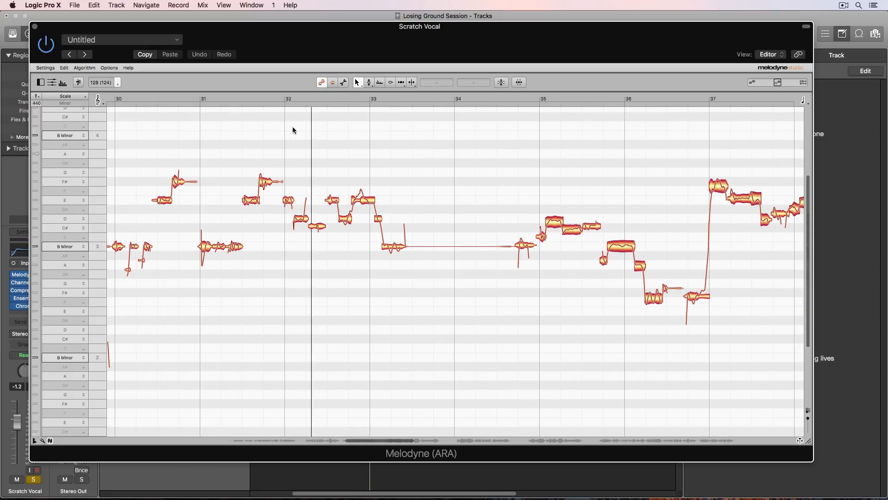
double_click(362, 197)
double_click(364, 202)
left_click(359, 220)
mouse_move(357, 198)
left_mouse_down()
mouse_move(355, 188)
mouse_move(368, 199)
left_mouse_up()
left_click(341, 119)
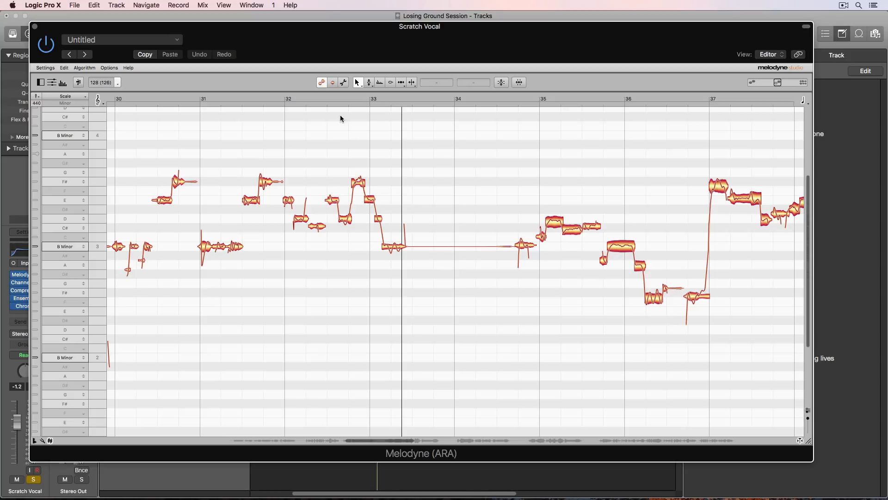
Replay from the middle of bar 32, fine-tune the F# note before bar 33 to -45 ct, and listen again
left_click(326, 95)
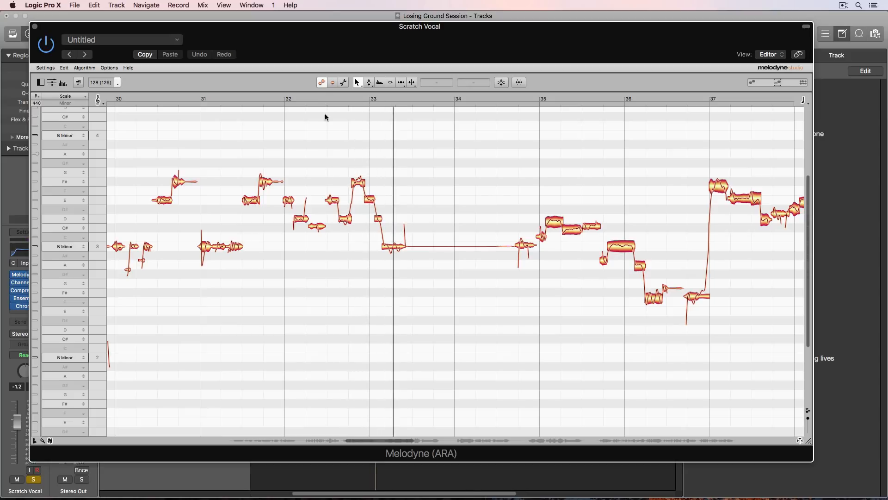
left_click(359, 184)
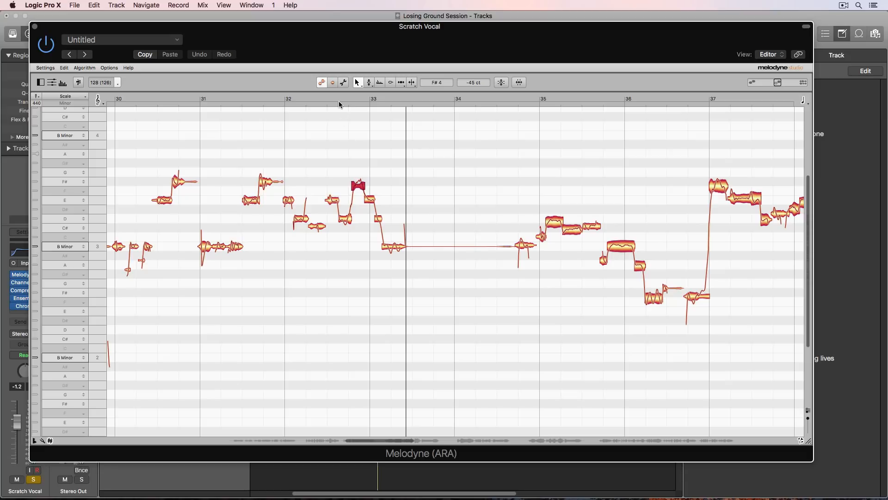
key("space")
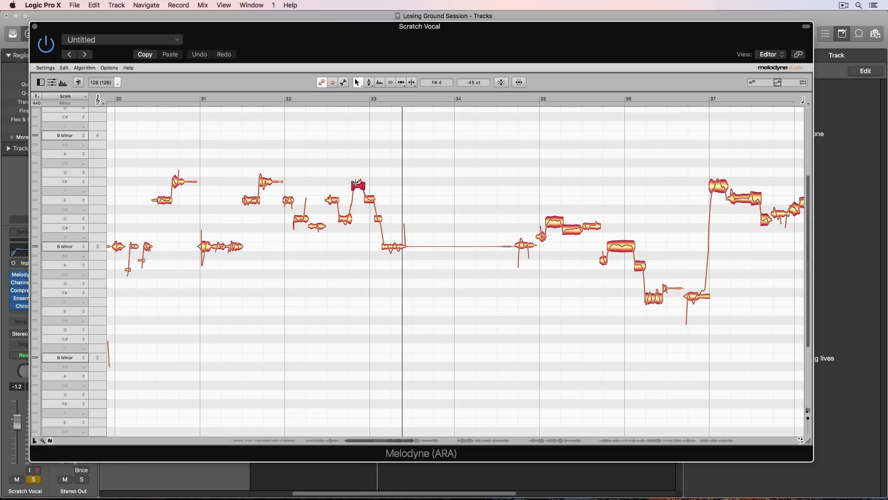
Split the F# note before bar 33 in two, lower its first part to E, and replay the phrase
mouse_move(356, 183)
left_mouse_down()
mouse_move(348, 214)
mouse_move(355, 201)
left_mouse_up()
left_click(361, 188)
left_click(383, 180)
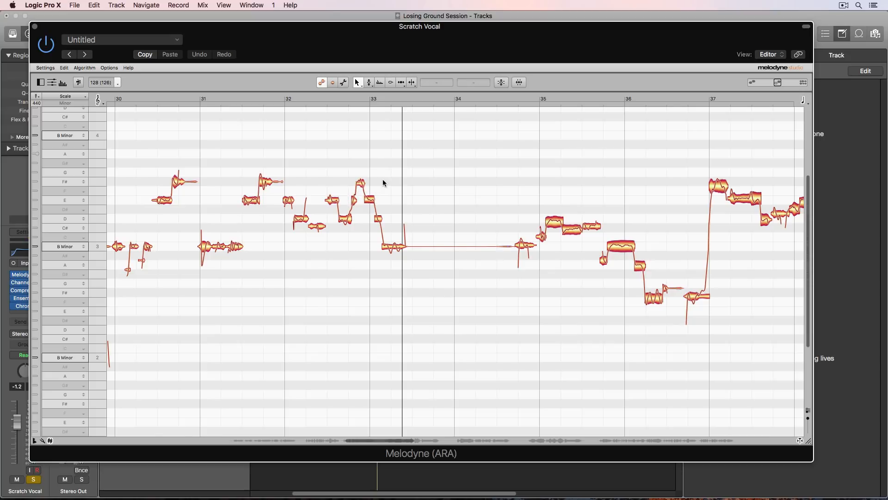
left_click(362, 185)
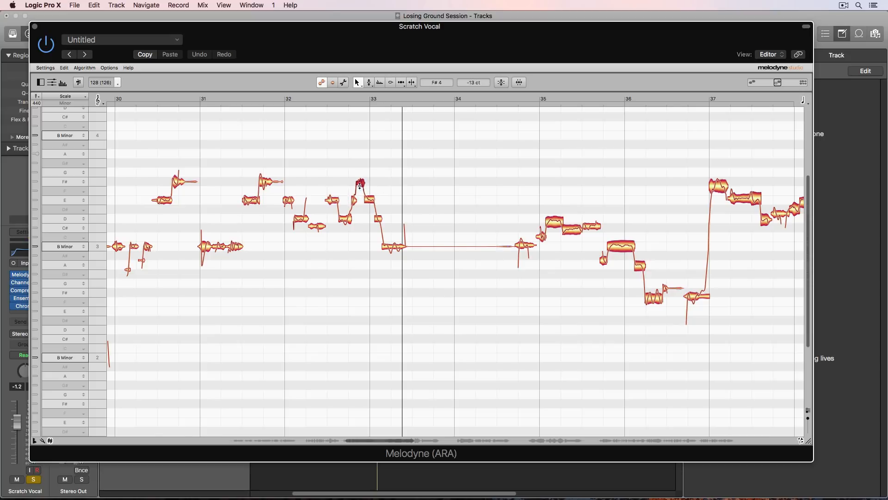
left_click(333, 97)
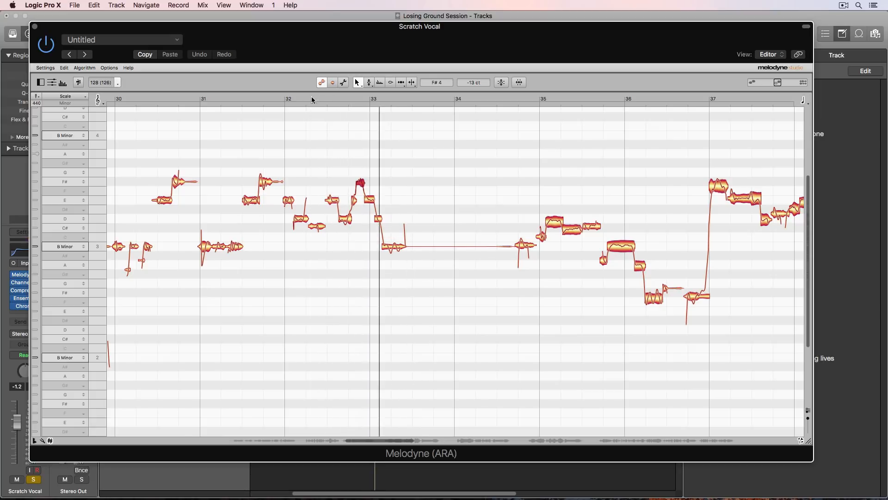
Correct the pitch of the notes from the middle of bar 32 to the low B after bar 33, with Pitch Center at 100%
left_click_drag(338, 154, 393, 273)
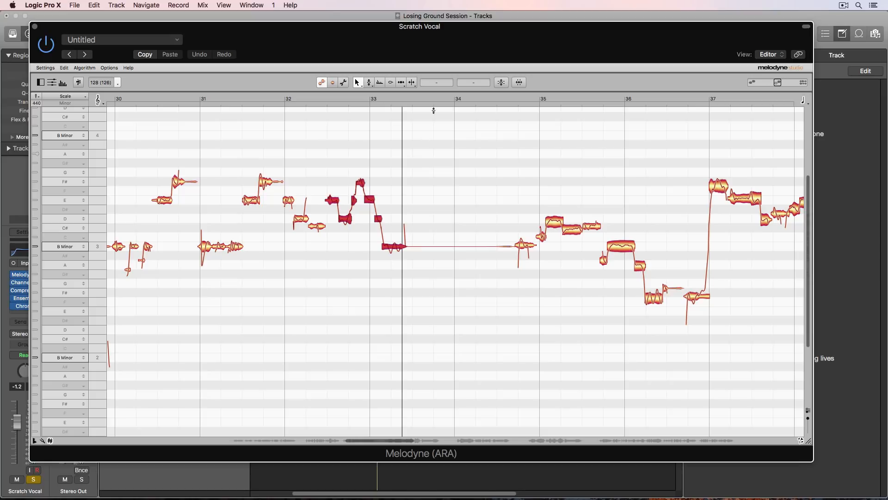
left_click(495, 83)
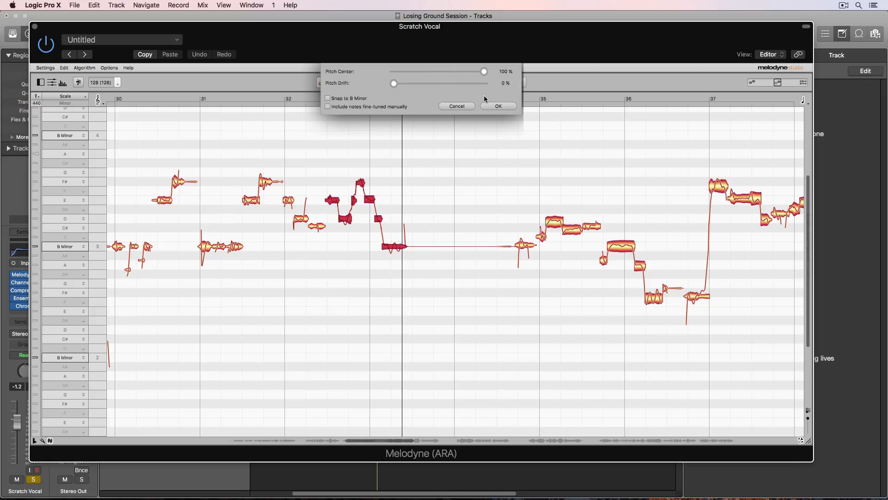
left_click(499, 106)
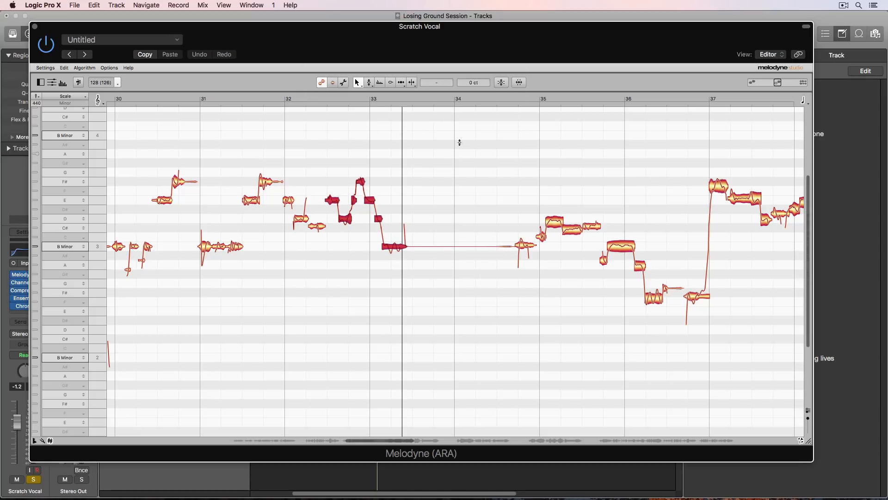
left_click(460, 140)
Replay the corrected notes from the middle of bar 32 to just after bar 33
left_click(317, 96)
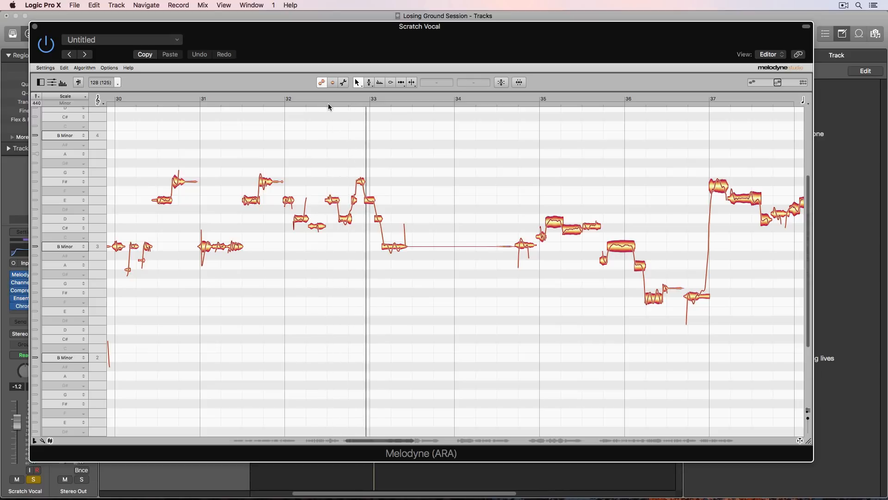
key("space")
scroll(382, 140, "right", 5)
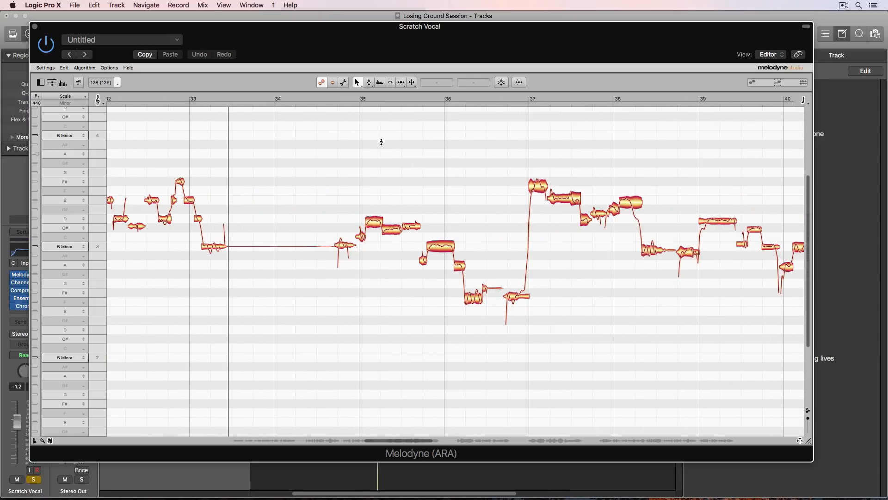
scroll(238, 188, "left", 3)
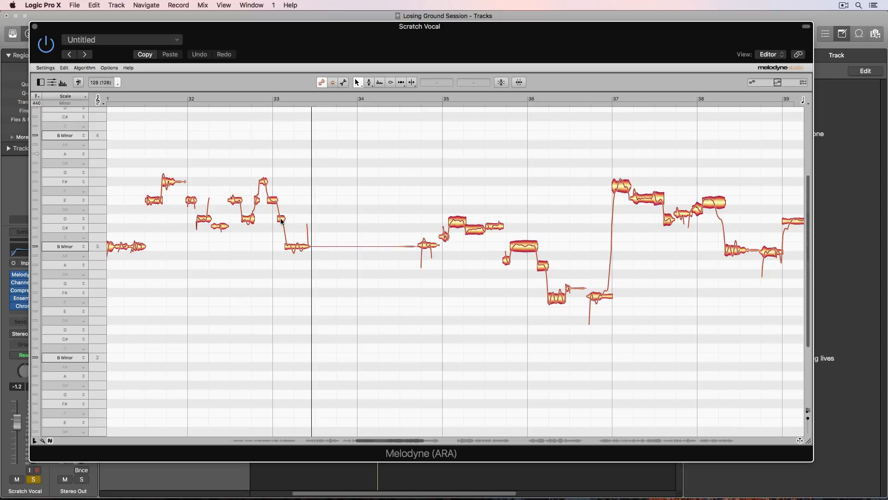
Try raising the D note just after bar 33 to D#, return it to D, and replay the phrase
mouse_move(283, 222)
left_mouse_down()
mouse_move(283, 210)
mouse_move(283, 230)
mouse_move(283, 202)
mouse_move(282, 210)
left_mouse_up()
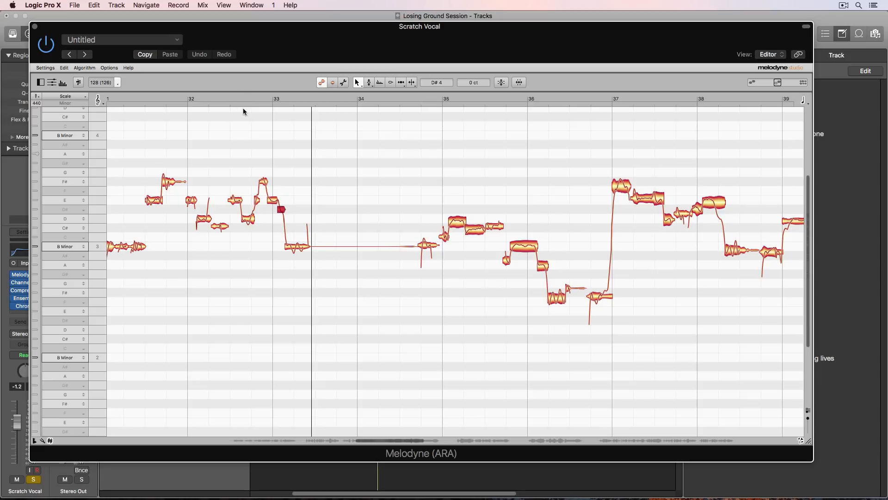
left_click_drag(281, 207, 281, 218)
left_click(237, 96)
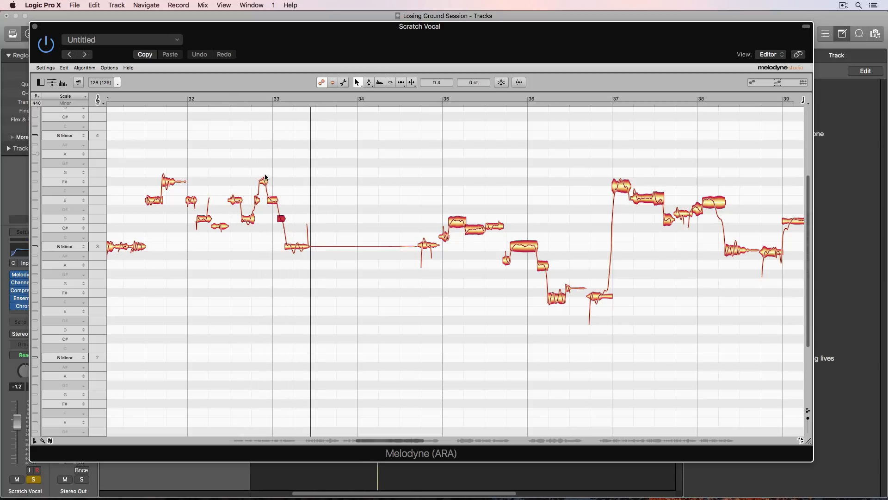
Correct the notes from just before bar 35 to the F# after bar 36 with Pitch Center at 100%, snapped to B Minor, and replay the phrase
scroll(289, 171, "right", 5)
scroll(288, 174, "right", 2)
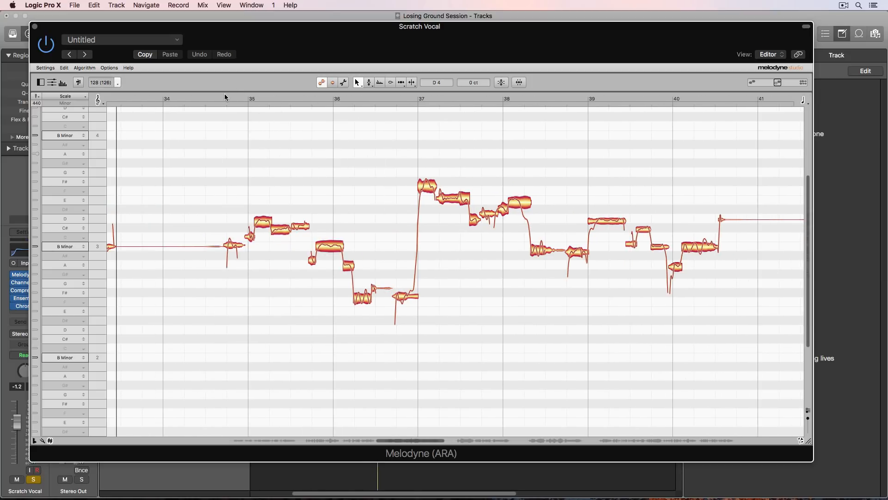
left_click(225, 96)
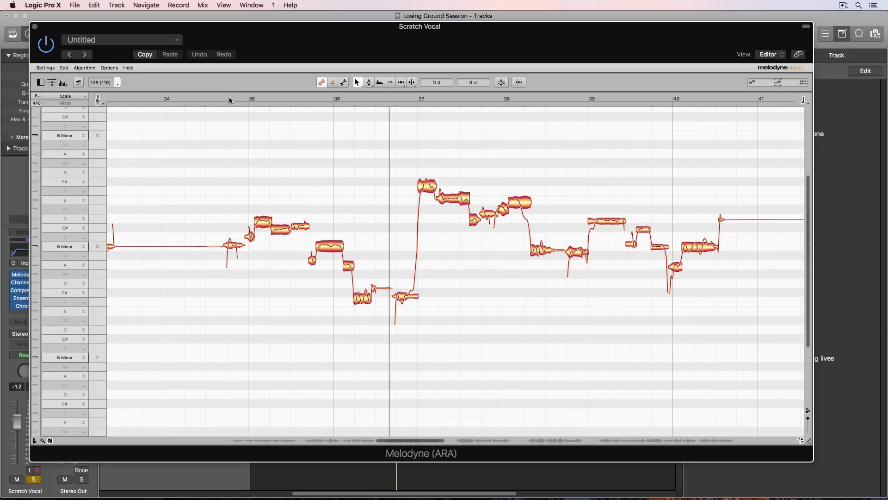
left_click_drag(222, 160, 358, 311)
left_click(501, 82)
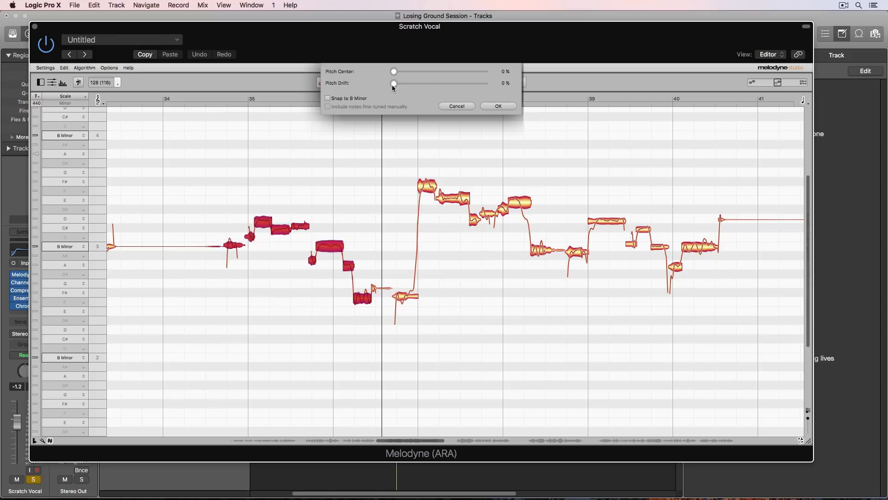
left_click_drag(397, 71, 486, 74)
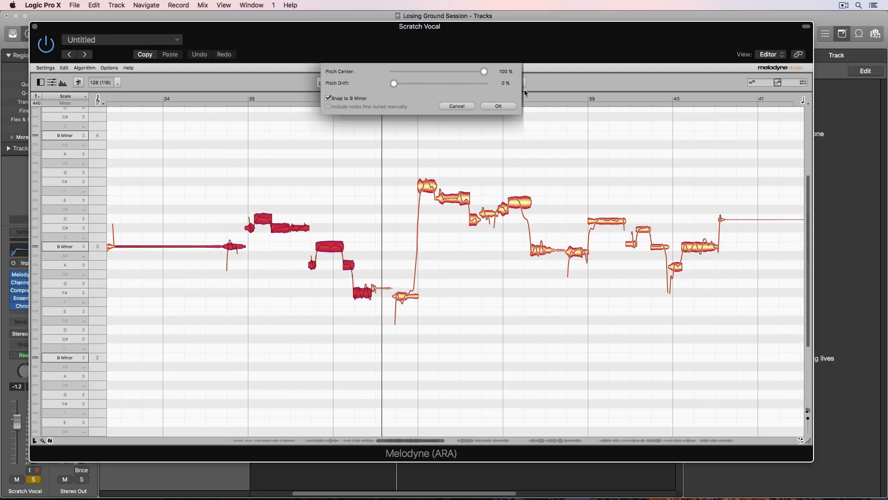
left_click(498, 106)
left_click(341, 135)
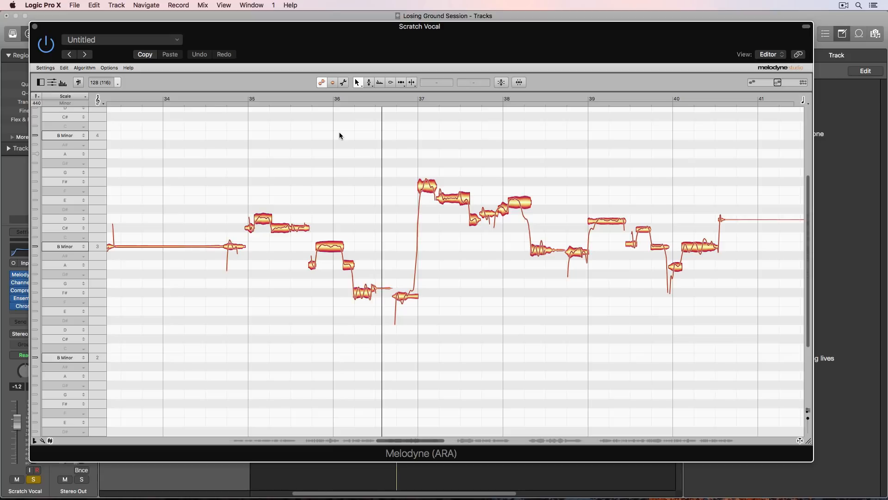
left_click(217, 99)
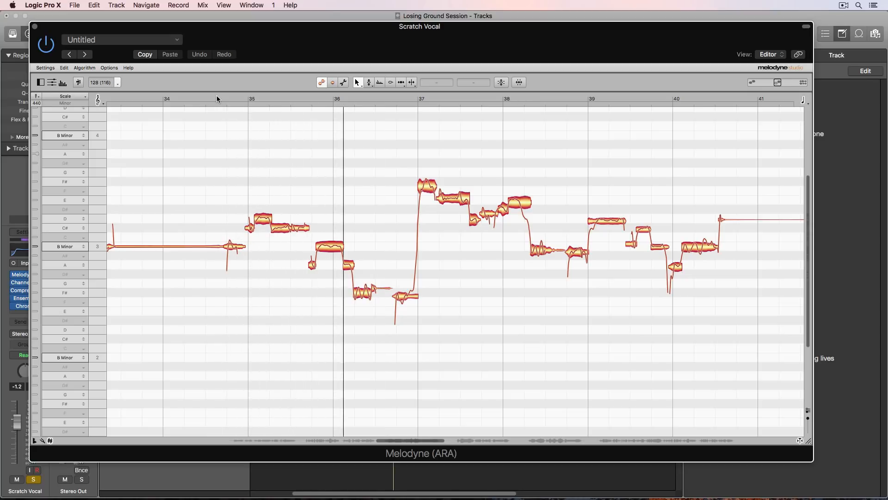
Split the E note just after bar 38, then correct the notes from the F# before bar 37 onward with Pitch Center at 100%, snapped to B Minor
scroll(267, 215, "right", 5)
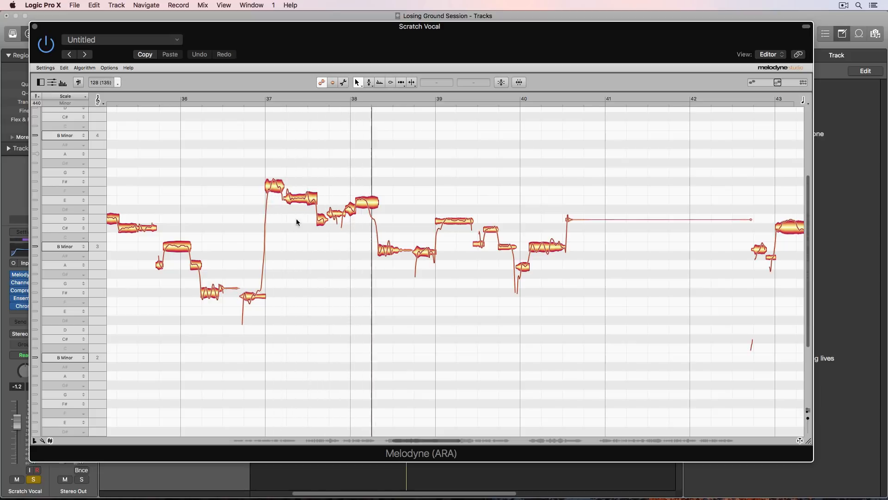
left_click(367, 200)
left_click_drag(247, 147, 392, 324)
left_click(501, 82)
left_click_drag(427, 71, 485, 71)
left_click(362, 97)
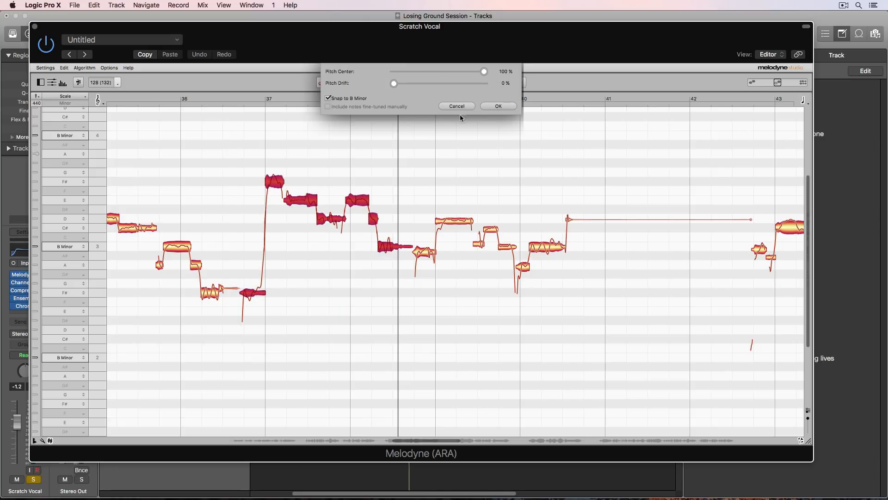
left_click(498, 106)
left_click(308, 129)
Lower the short E note just before bar 38 to D, replaying the phrase before and after
left_click(240, 94)
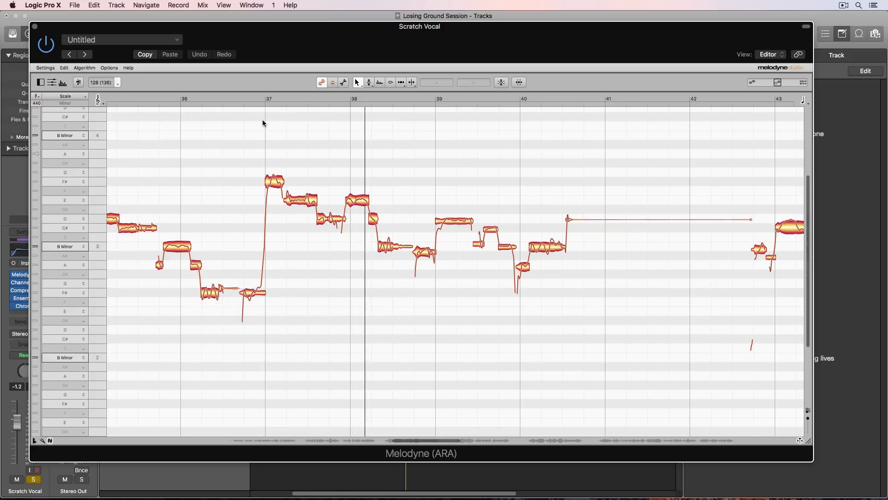
left_click_drag(351, 199, 351, 216)
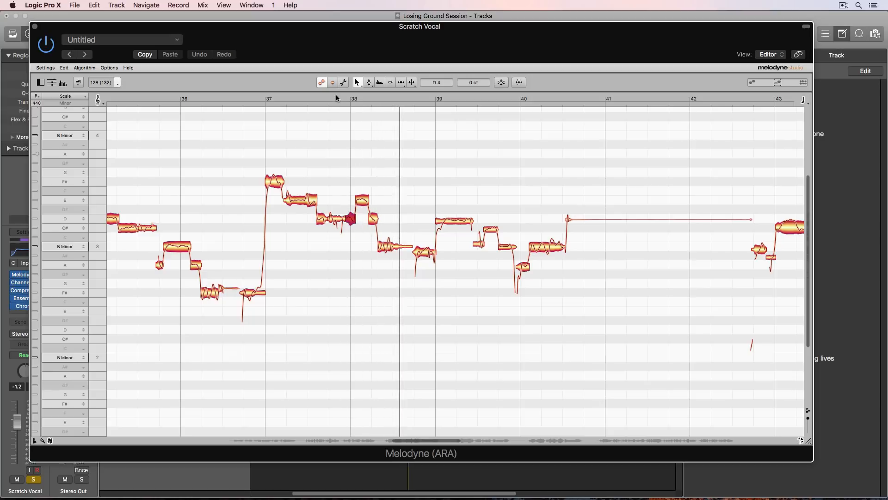
left_click(244, 98)
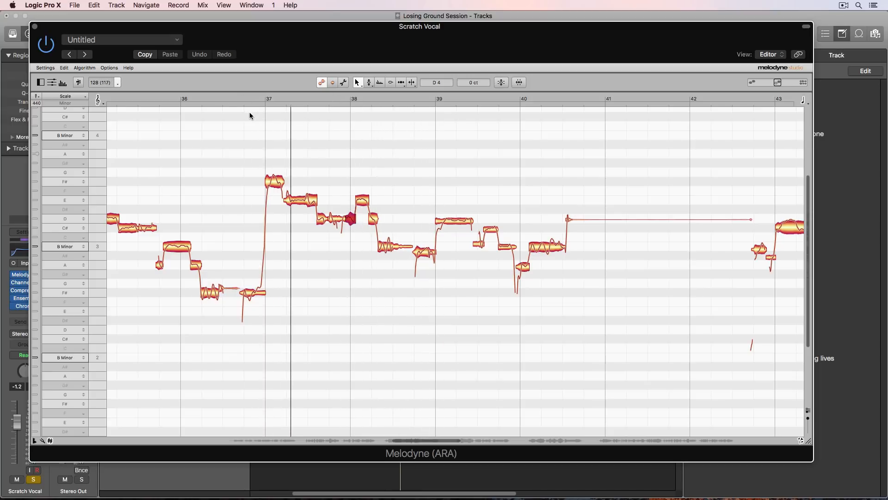
Correct the notes from just before bar 39 to the B after bar 40 with Pitch Center at 100%, snapped to B Minor, and replay them
scroll(314, 141, "right", 1)
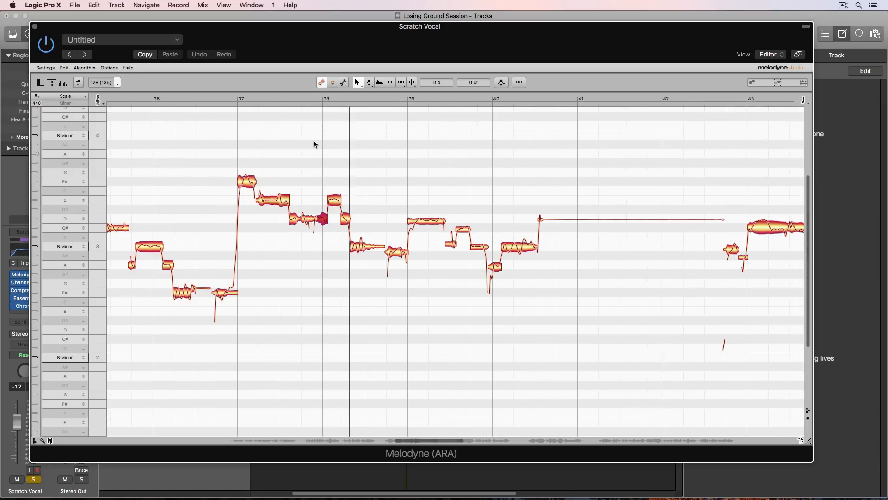
scroll(313, 141, "right", 9)
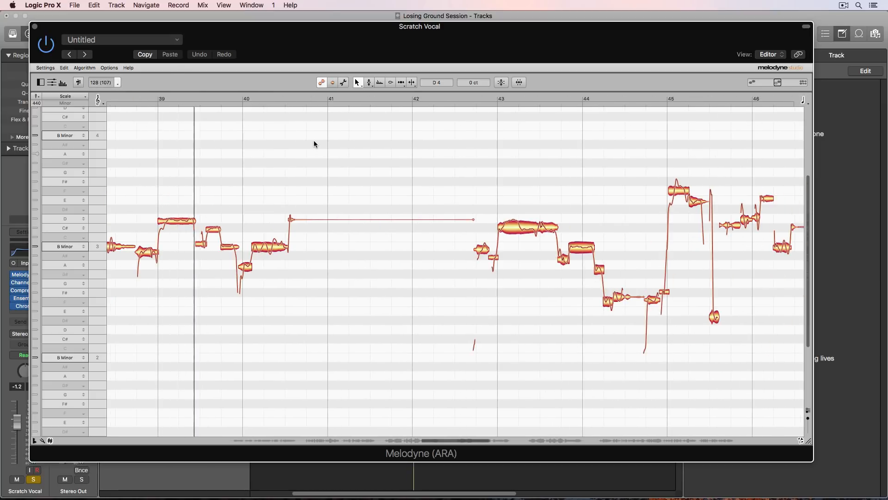
scroll(314, 140, "left", 3)
left_click_drag(204, 158, 333, 268)
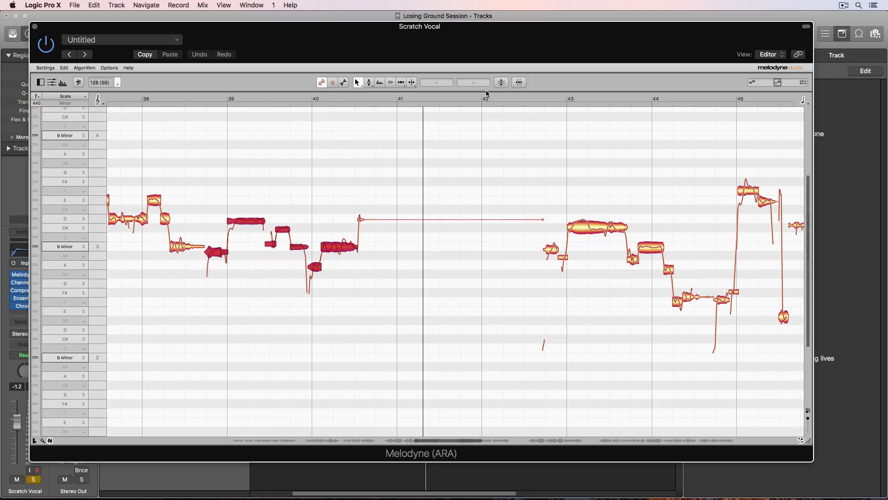
left_click(502, 82)
left_click(366, 95)
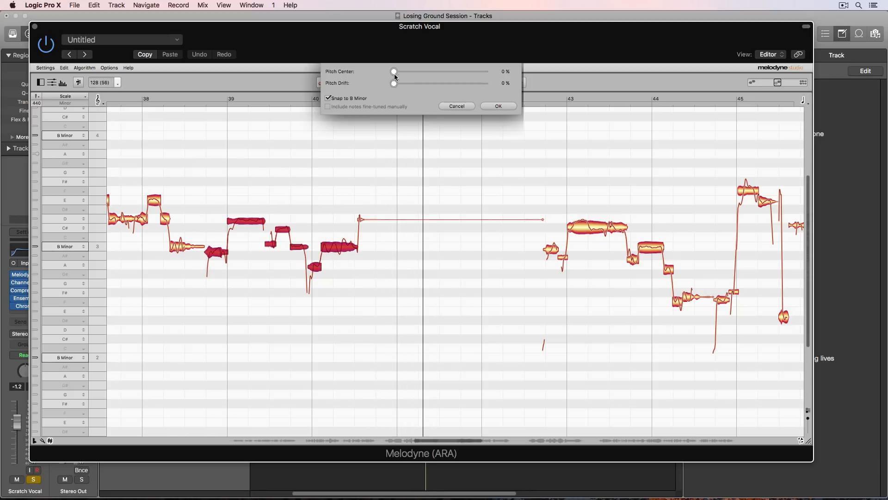
left_click_drag(394, 71, 484, 72)
left_click(509, 106)
left_click(393, 145)
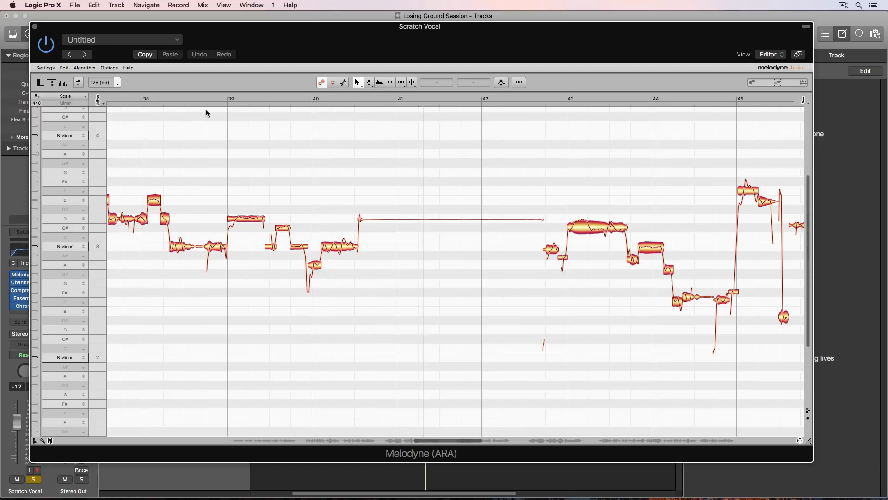
left_click(196, 98)
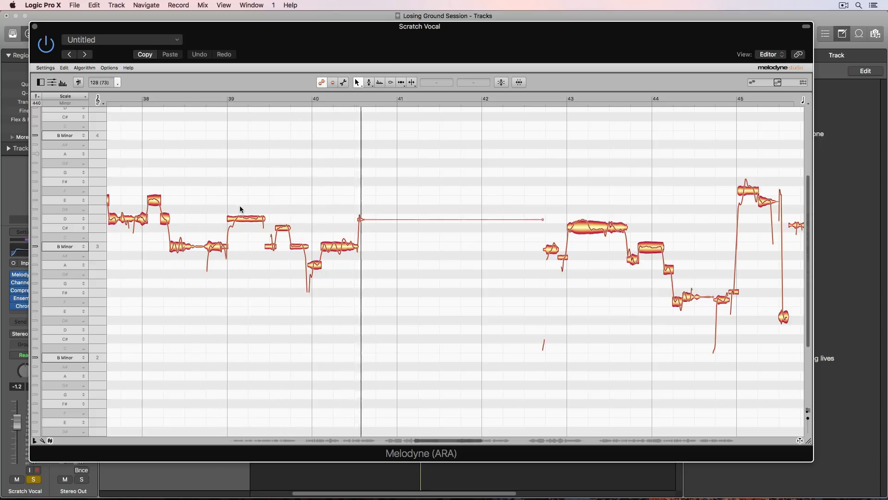
Play the phrase starting before bar 43 and correct its notes up to the F# after bar 44 with Pitch Center at 100%, snapped to B Minor
scroll(248, 192, "right", 5)
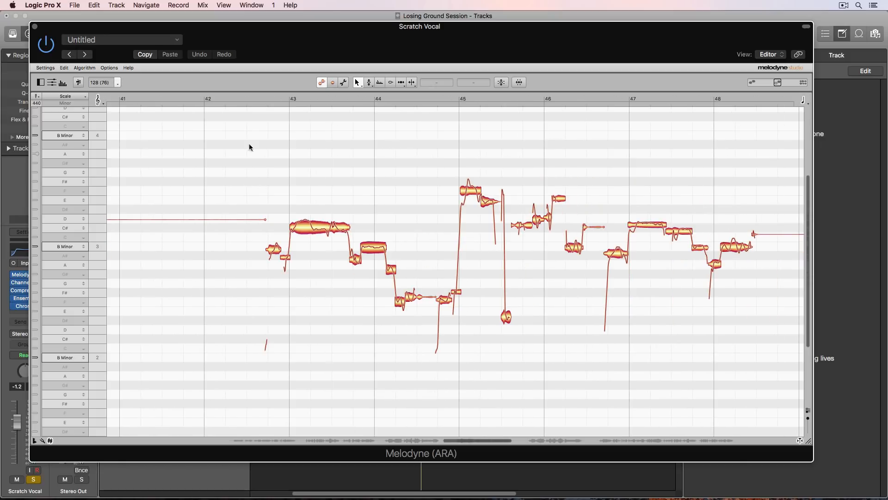
left_click(262, 99)
scroll(269, 141, "right", 2)
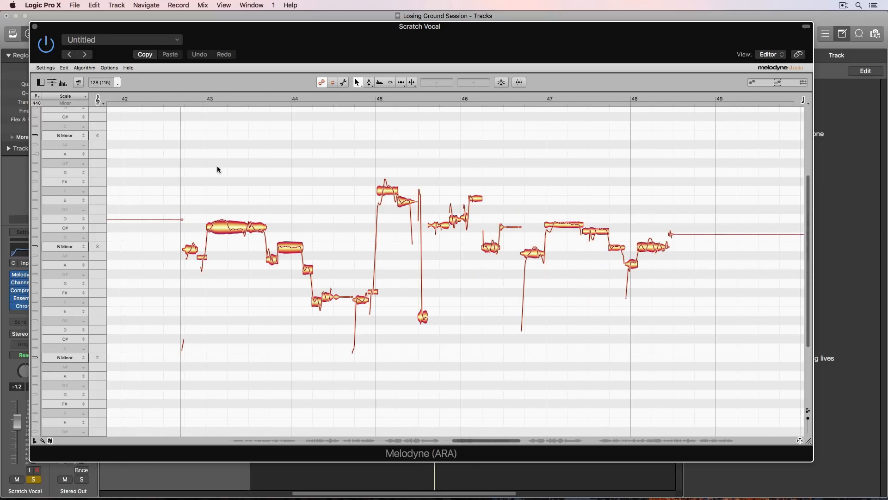
left_click(177, 96)
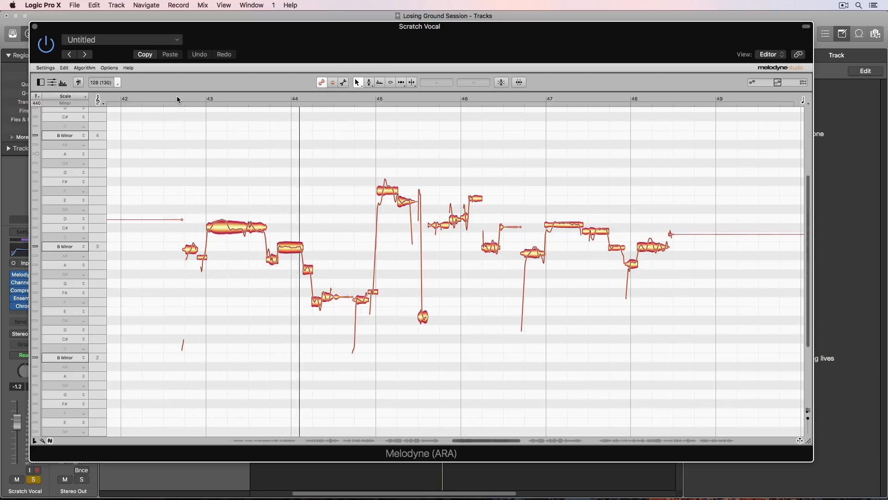
left_click_drag(191, 144, 325, 314)
left_click(321, 82)
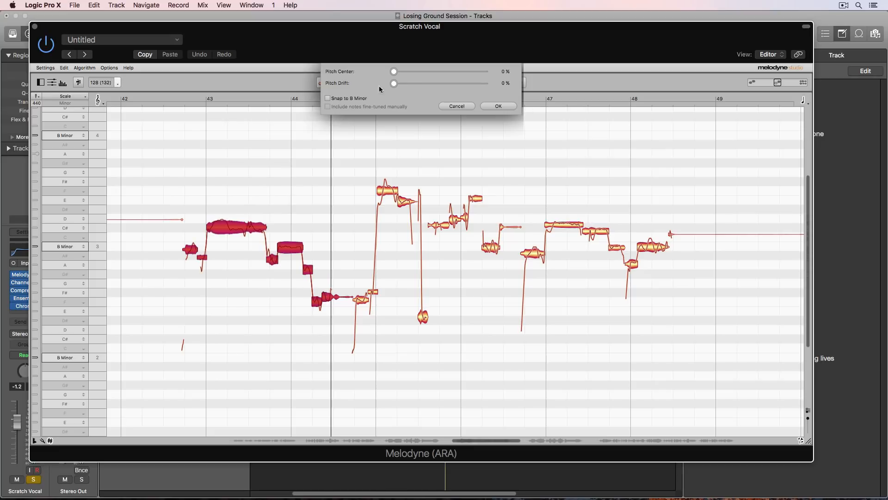
left_click_drag(394, 71, 532, 80)
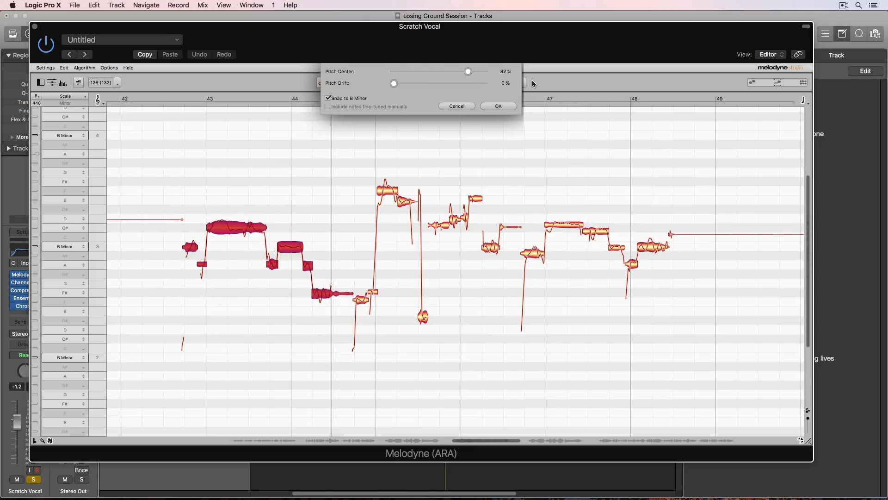
left_click(498, 106)
left_click(246, 138)
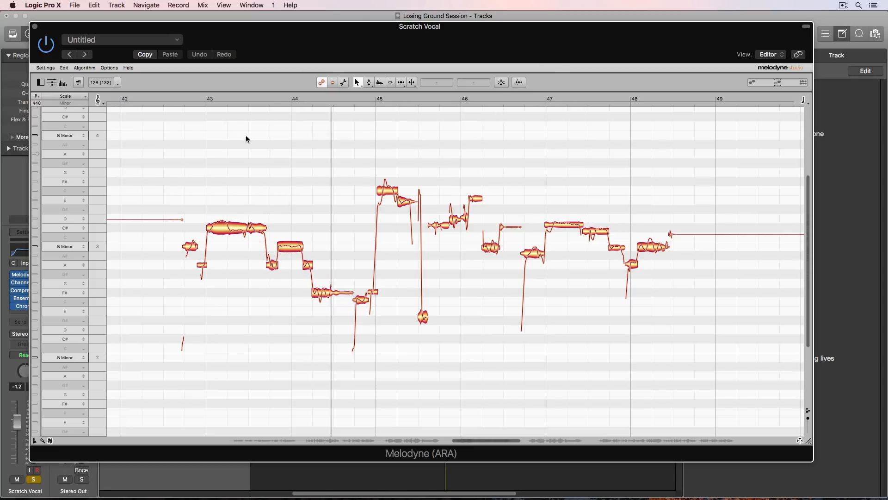
Replay the phrase, split the long C# note at bar 43 in two, and move its first part to C# and its second to B
left_click(173, 96)
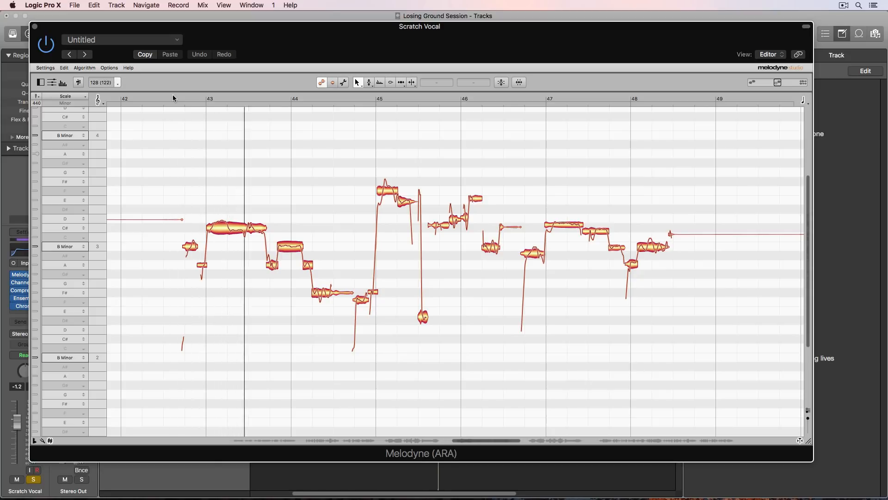
double_click(229, 223)
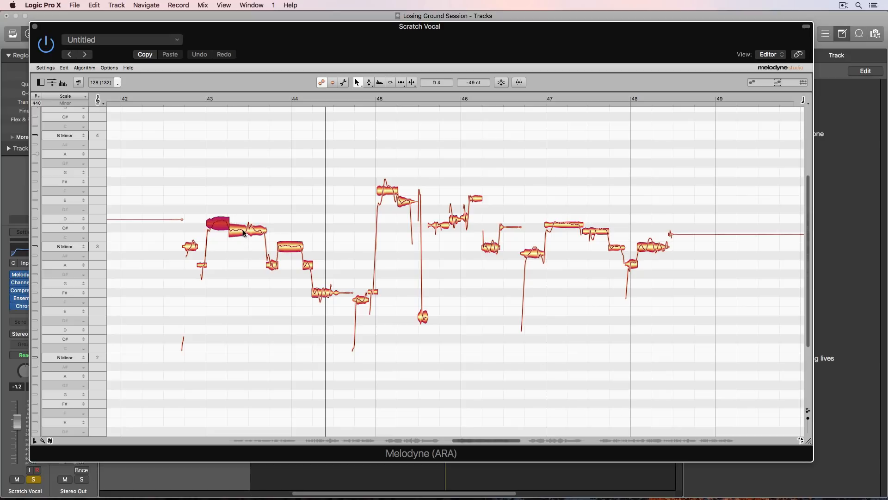
left_click_drag(245, 234, 246, 251)
left_click_drag(220, 224, 220, 230)
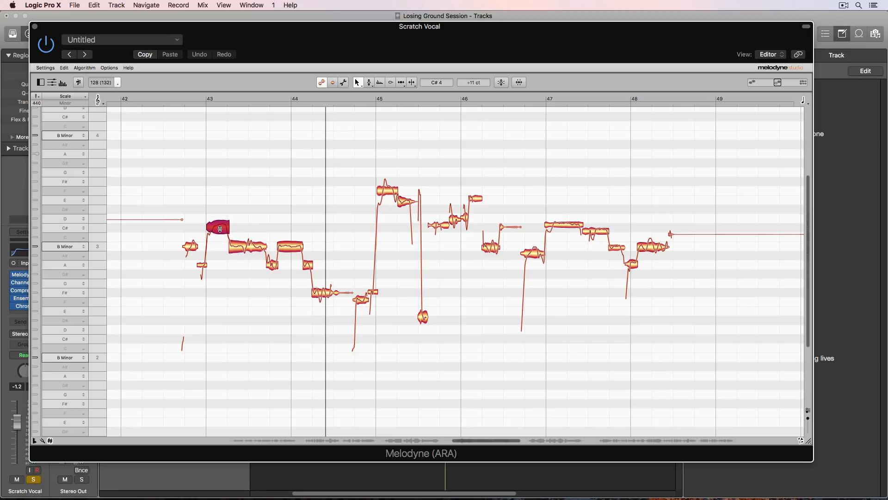
Correct the C# and B notes between bars 43 and 44 with Pitch Center at 100%, snapped to B Minor and including manually fine-tuned notes
left_click_drag(184, 194, 304, 258)
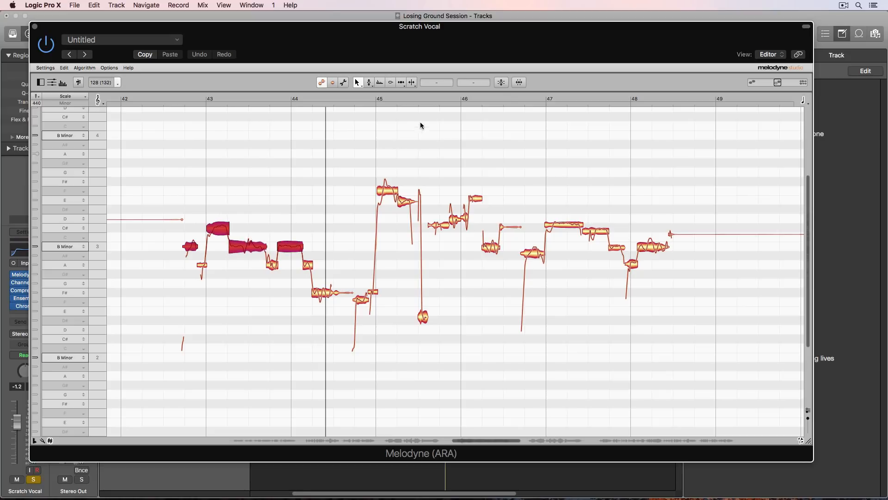
left_click(501, 83)
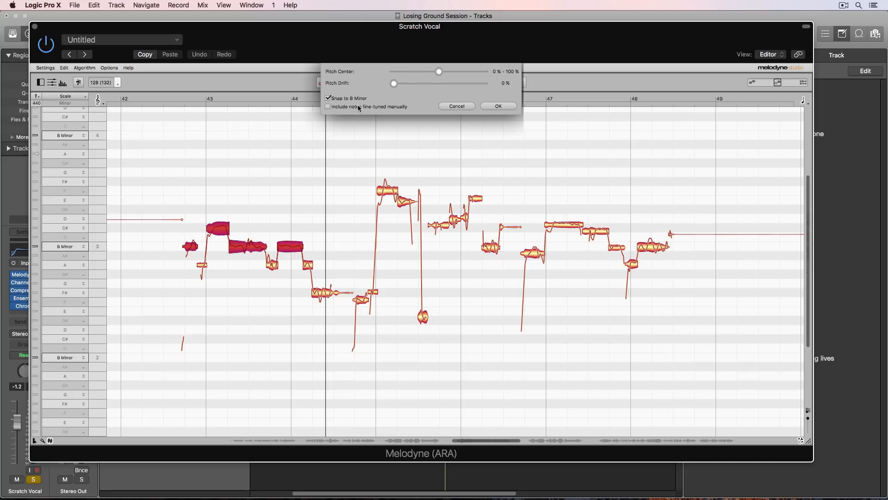
left_click_drag(437, 75, 486, 72)
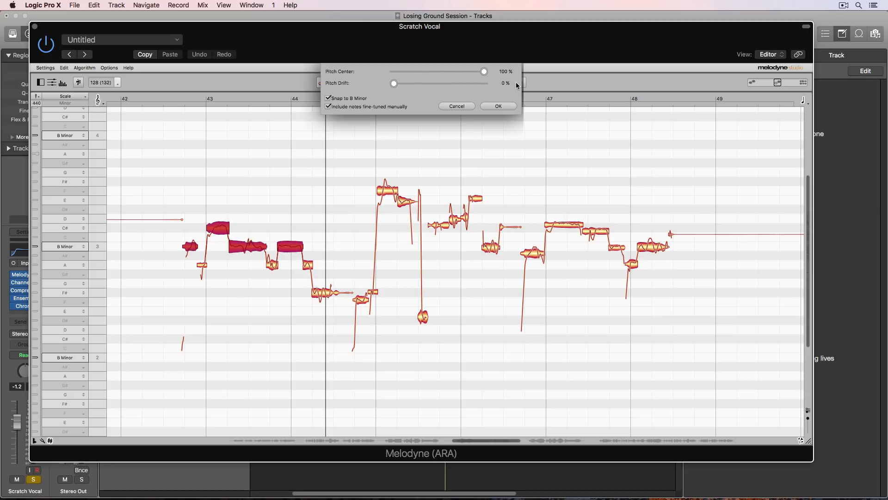
left_click(501, 106)
left_click(287, 136)
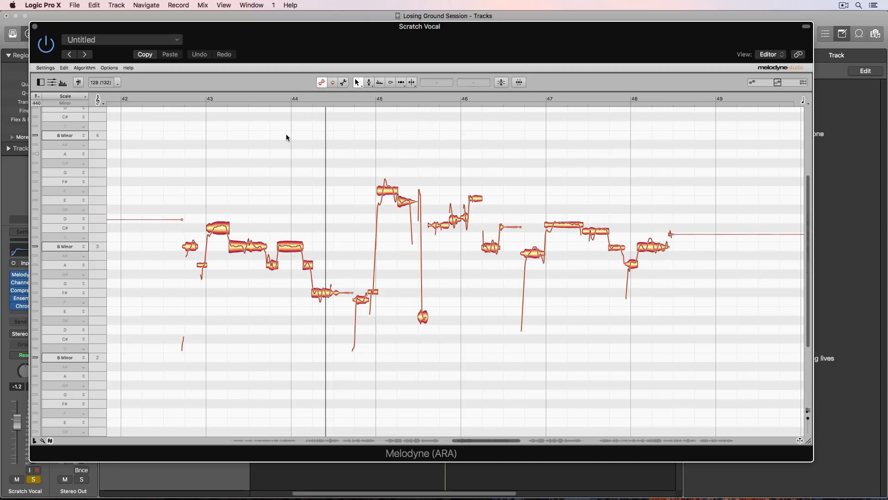
Raise the first part of the split note at bar 43 to D and its second part to C#, replaying the phrase between changes
left_click(172, 96)
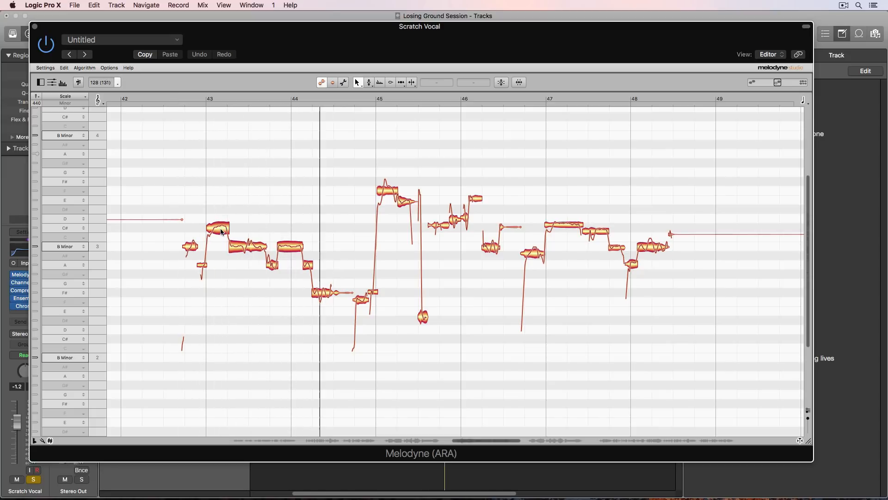
left_click_drag(217, 227, 218, 218)
left_click_drag(238, 253, 242, 239)
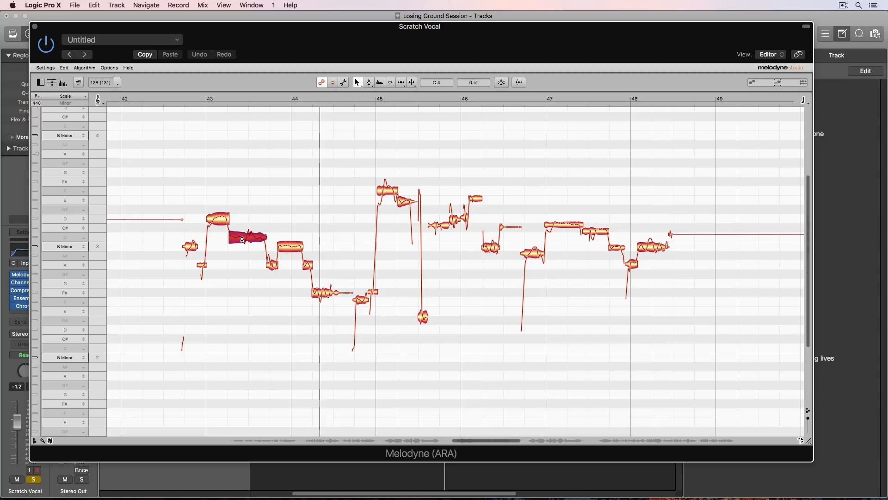
double_click(175, 97)
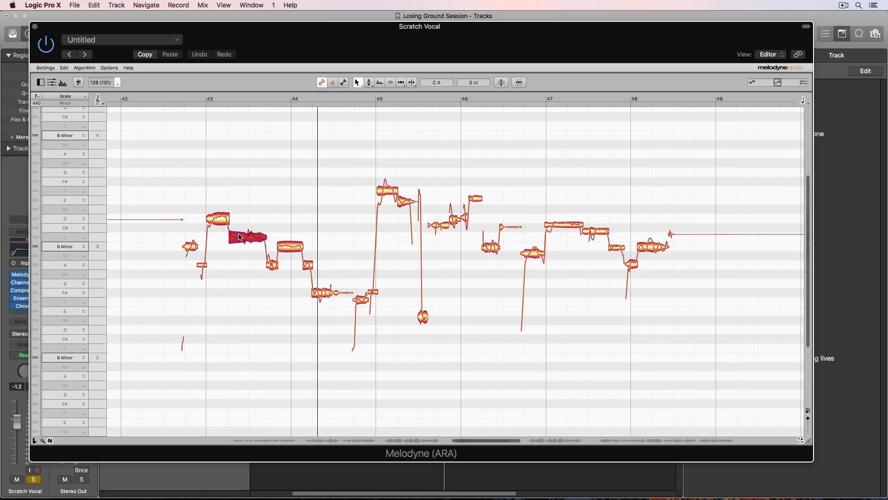
left_click_drag(233, 222, 235, 209)
left_click(176, 96)
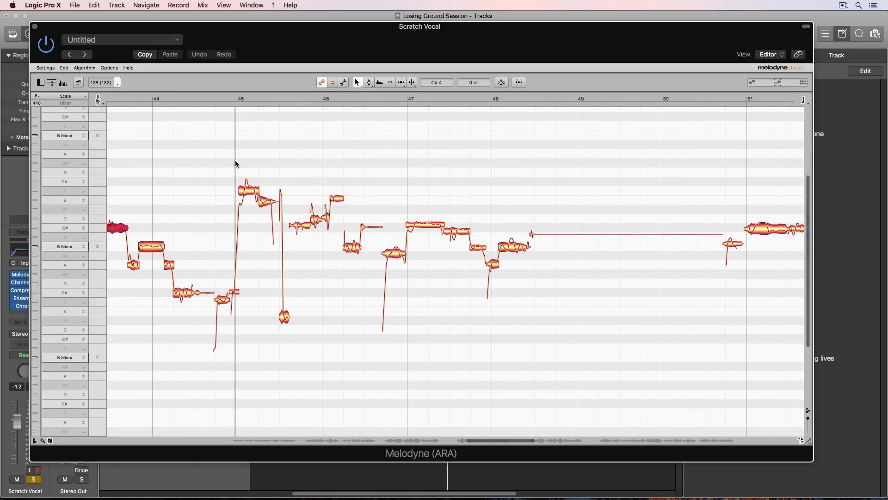
Reassign the misdetected low note in the middle of bar 45 one octave higher in note assignment mode and return to note editing
left_click(344, 82)
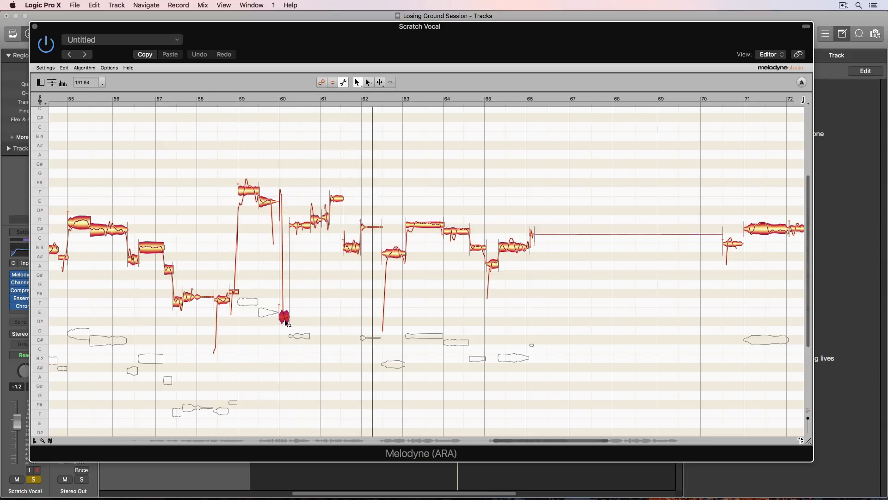
key("space")
left_click_drag(285, 320, 285, 318)
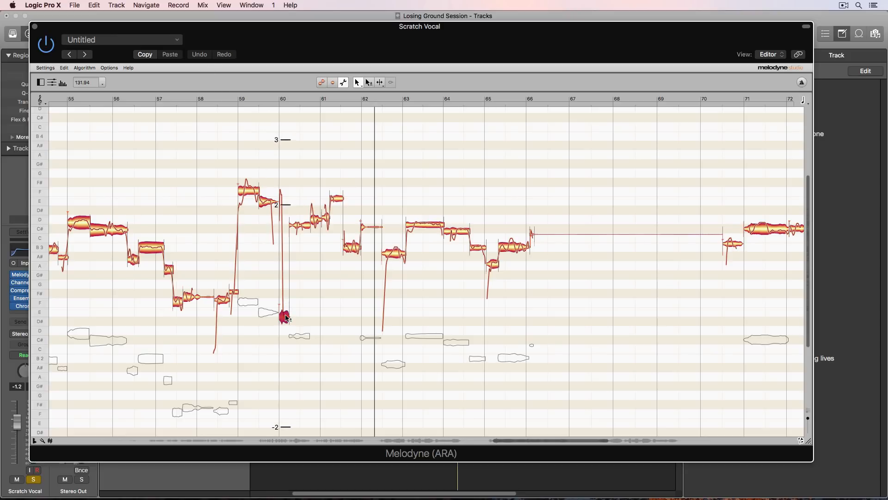
left_click_drag(288, 205, 289, 202)
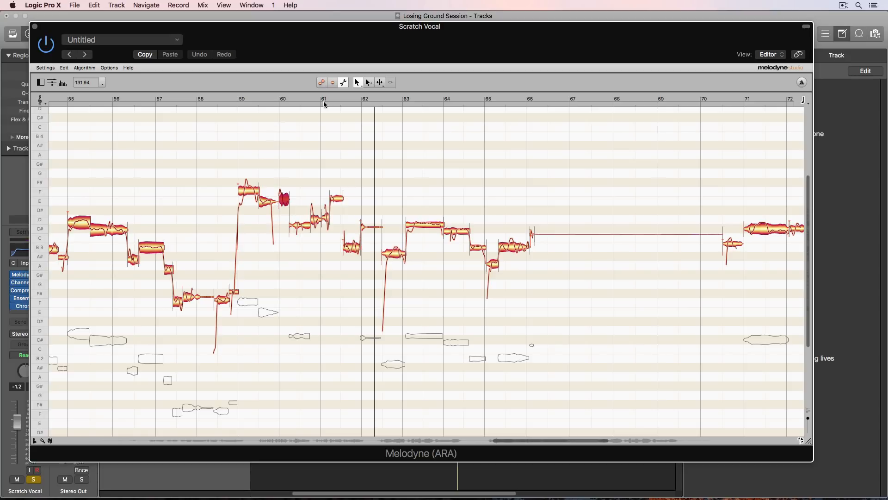
left_click(323, 83)
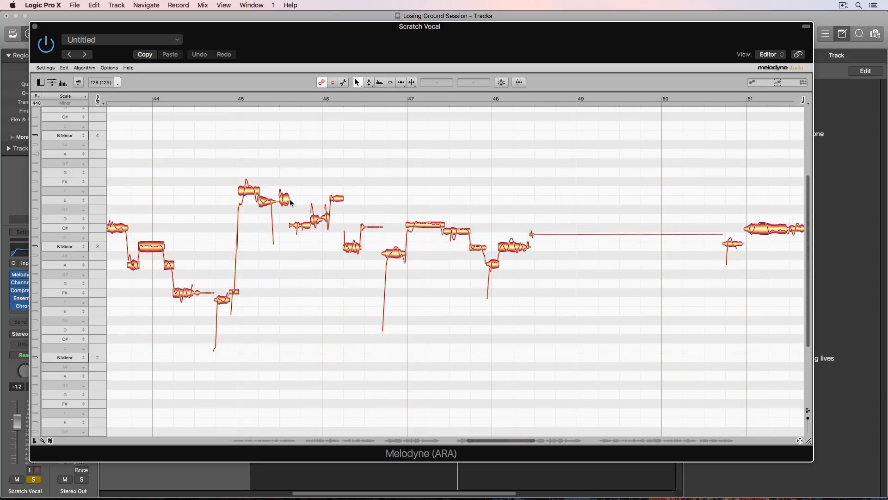
Play the phrase and correct its notes from just before bar 45 to the B after bar 46 with Pitch Center at 100%, snapped to B Minor
key("space")
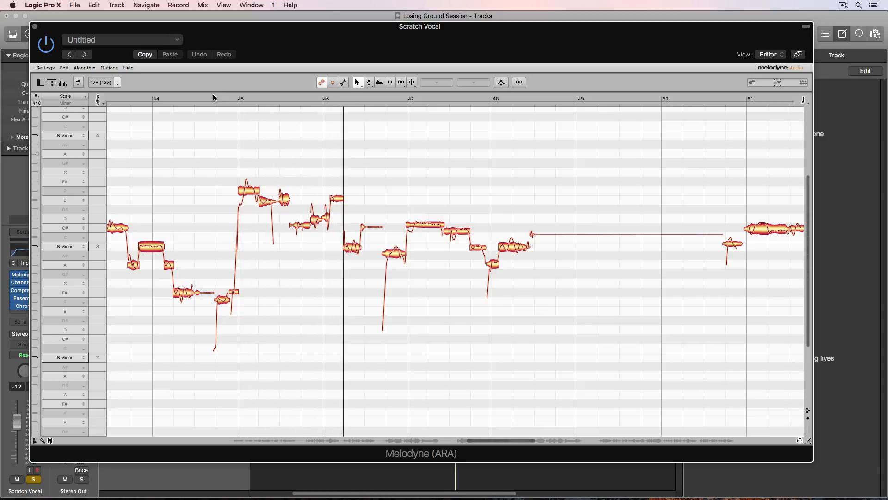
left_click_drag(219, 134, 354, 312)
left_click(500, 85)
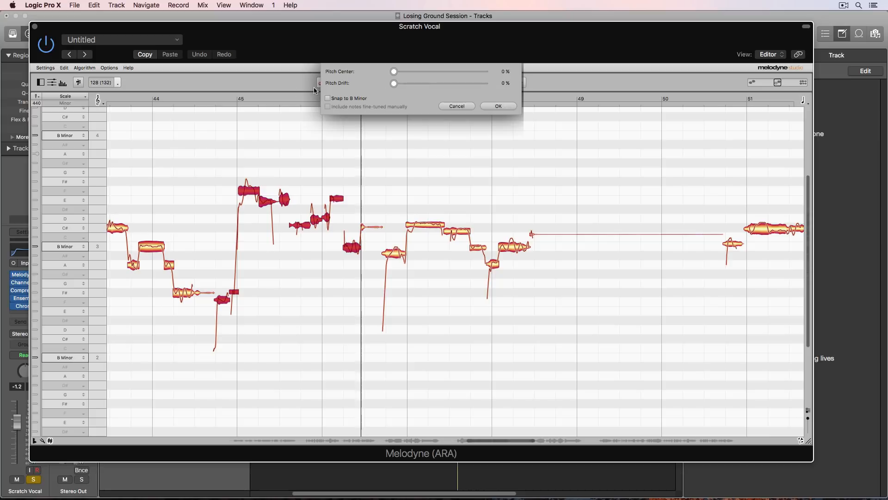
left_click(328, 99)
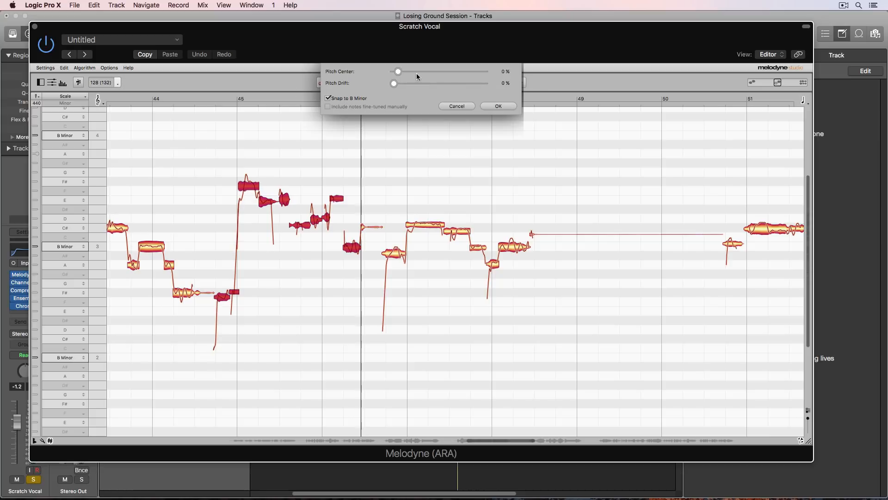
left_click_drag(417, 76, 536, 87)
left_click(502, 106)
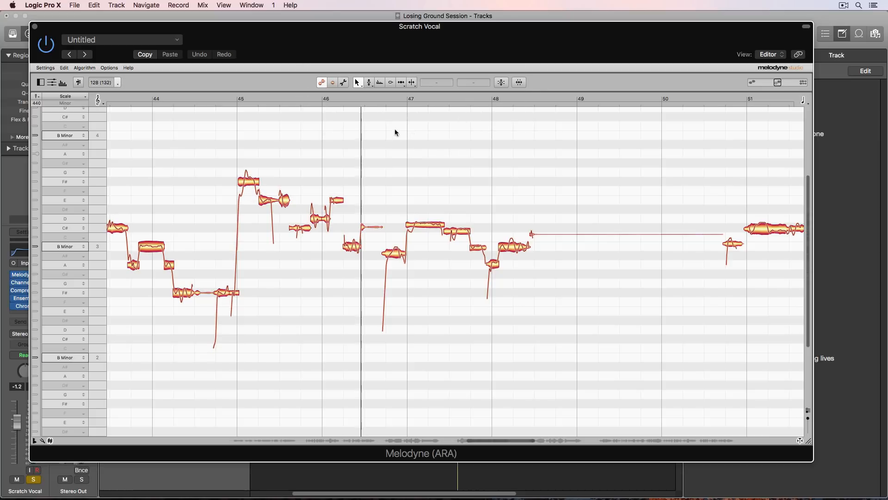
Raise the C# note in the middle of bar 45 to D, and split the F# note at bar 45 with its first part on E
left_click(208, 97)
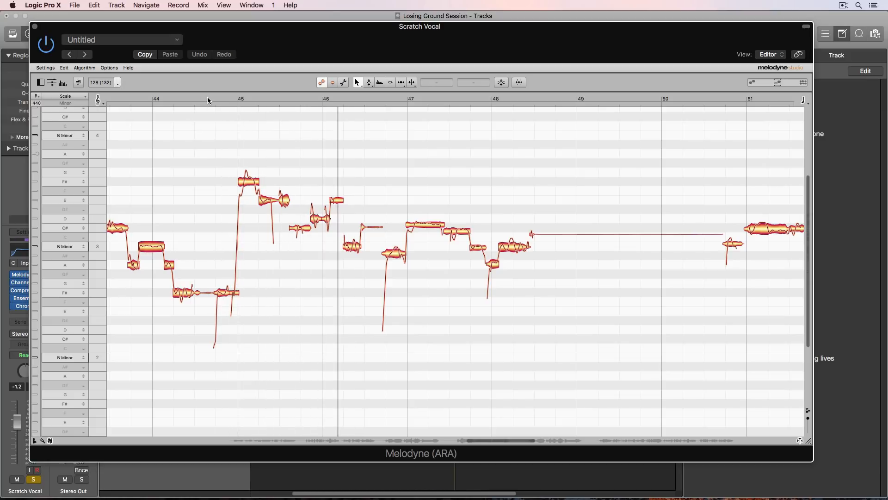
left_click_drag(304, 232, 305, 220)
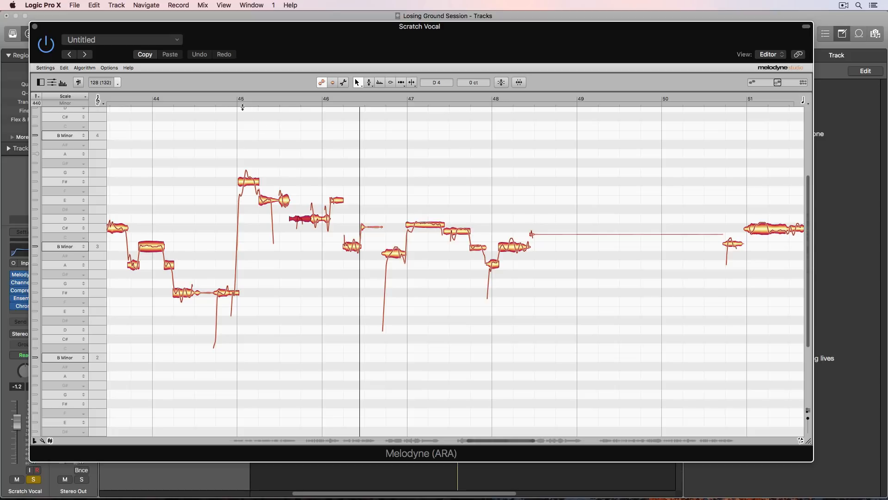
left_click(224, 94)
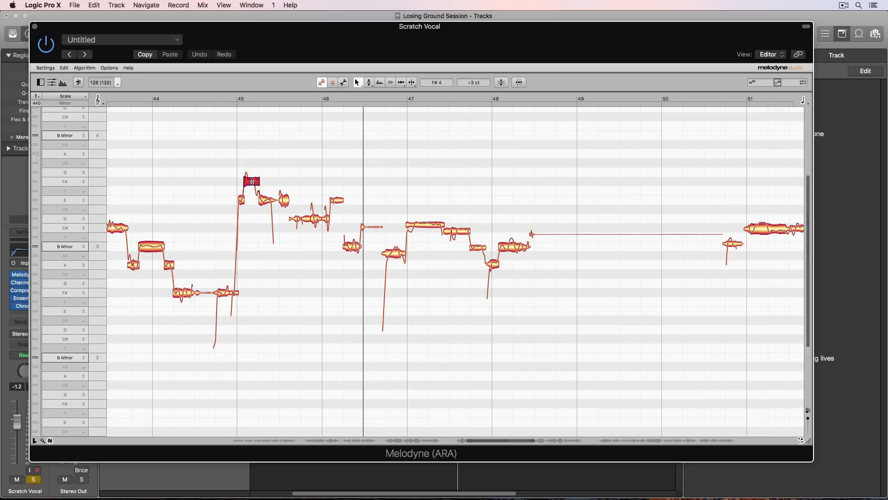
left_click(229, 99)
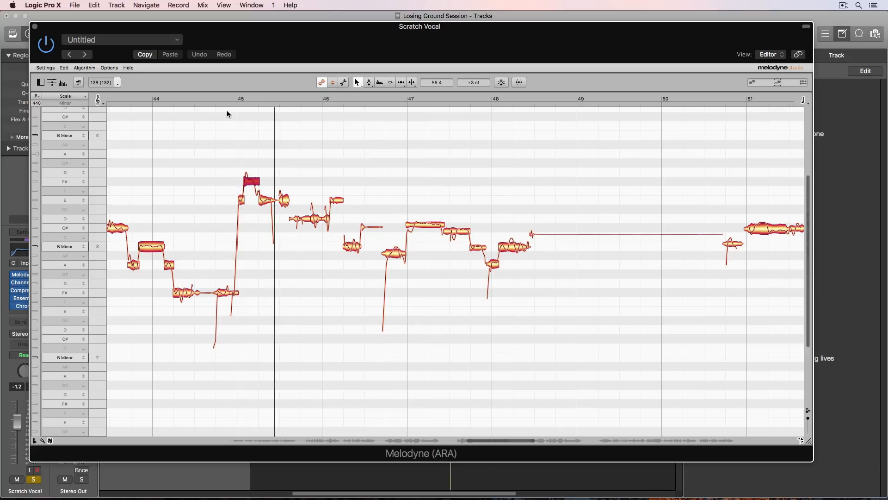
Correct the E and F# notes in the first half of bar 45 with Pitch Center at 100%, including manually fine-tuned notes
left_click_drag(216, 111, 294, 202)
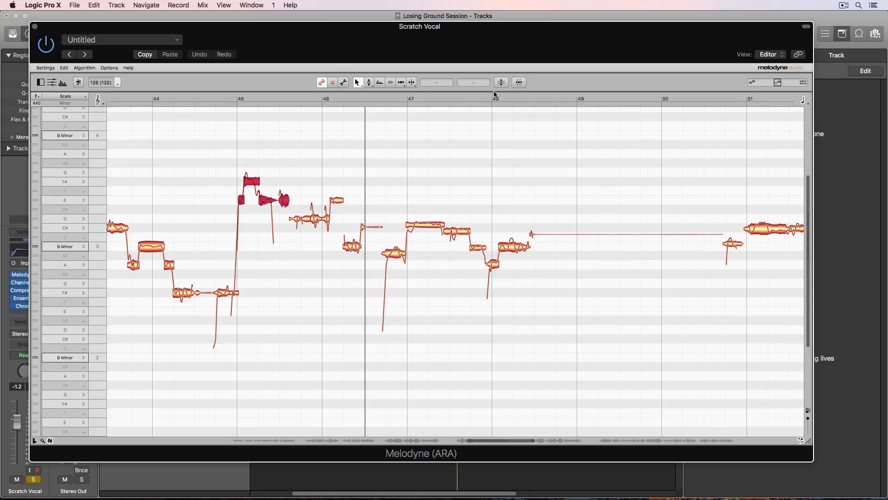
left_click(502, 83)
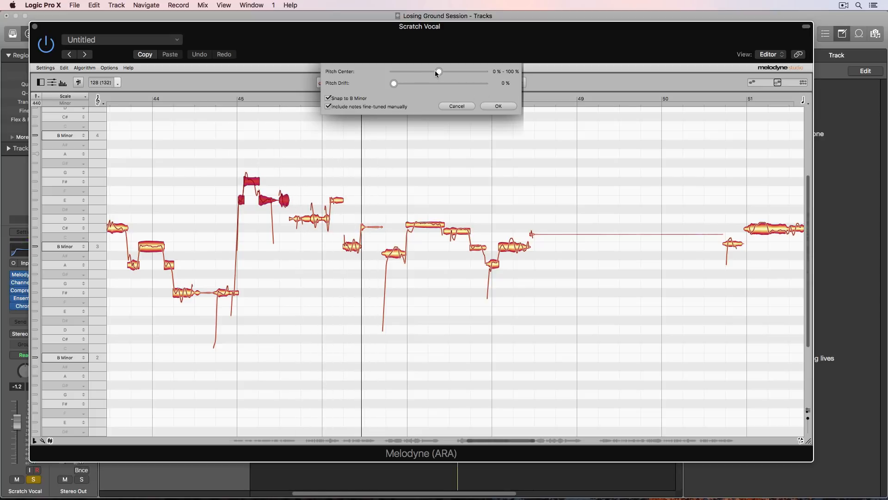
left_click(498, 106)
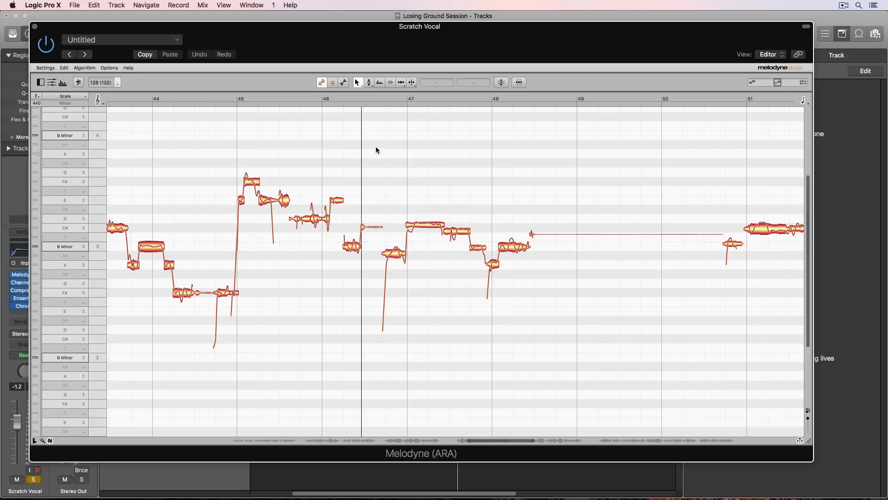
left_click_drag(219, 140, 295, 209)
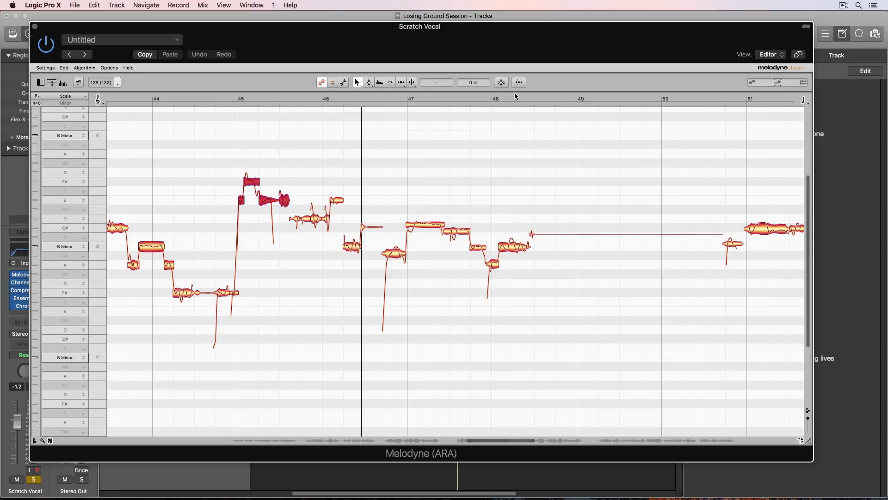
left_click(501, 83)
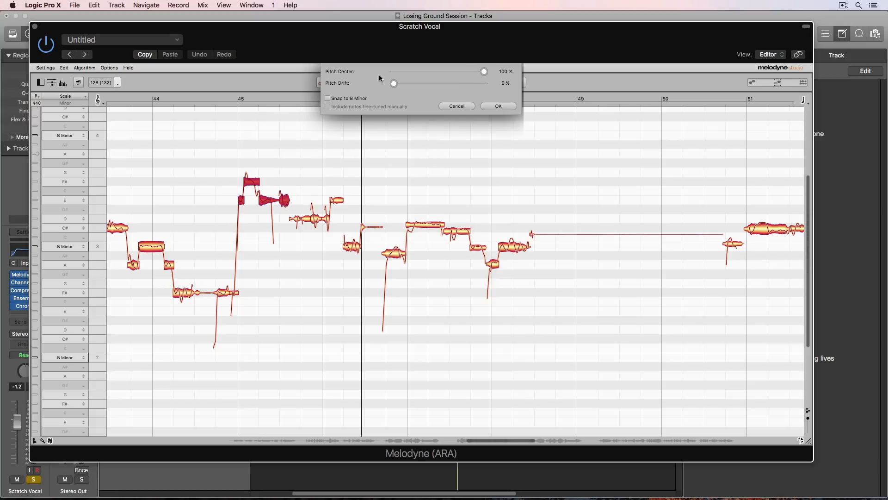
left_click(485, 106)
Play on from the middle of bar 45, split the long note at bar 47 in two, and raise its second part to D
left_click(292, 98)
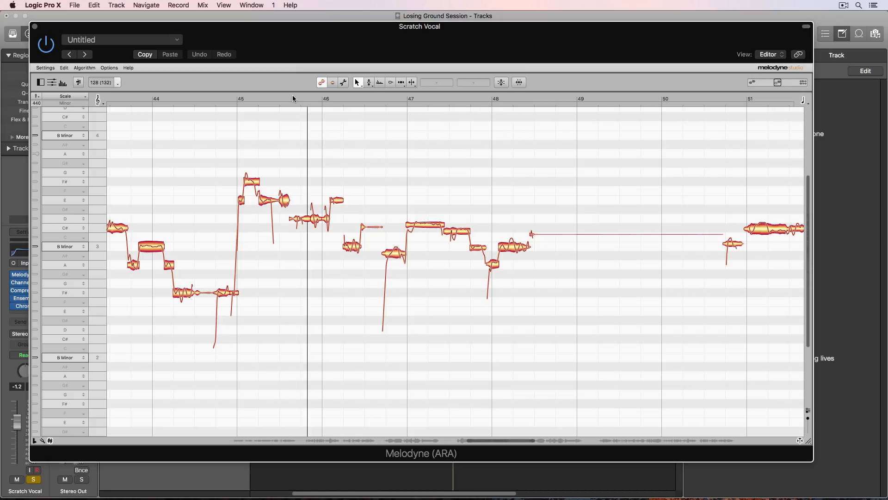
scroll(297, 115, "right", 2)
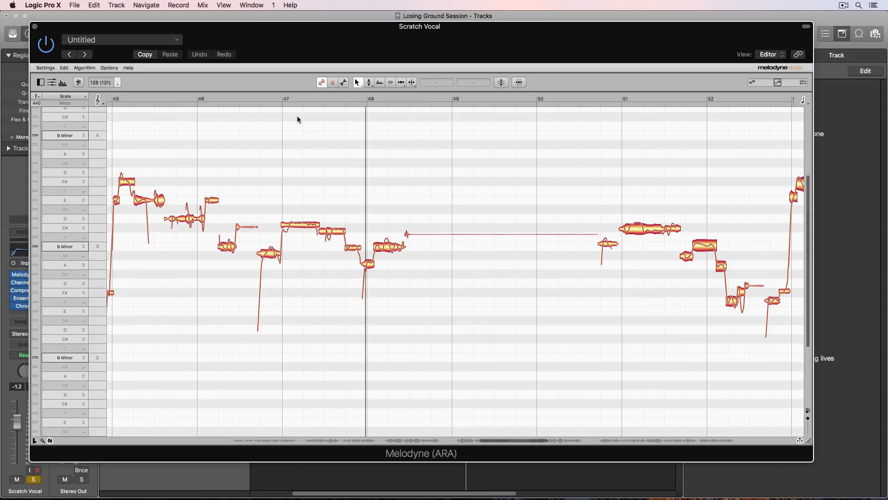
double_click(289, 222)
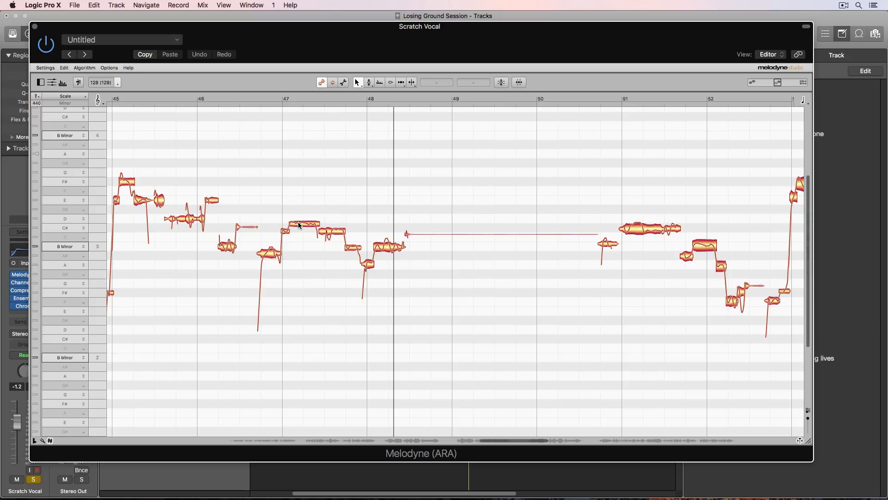
left_click(300, 225)
Correct the notes from just before bar 47 to after bar 48 with Pitch Center at 100%, snapped to B Minor, and replay them
left_click_drag(269, 187, 407, 270)
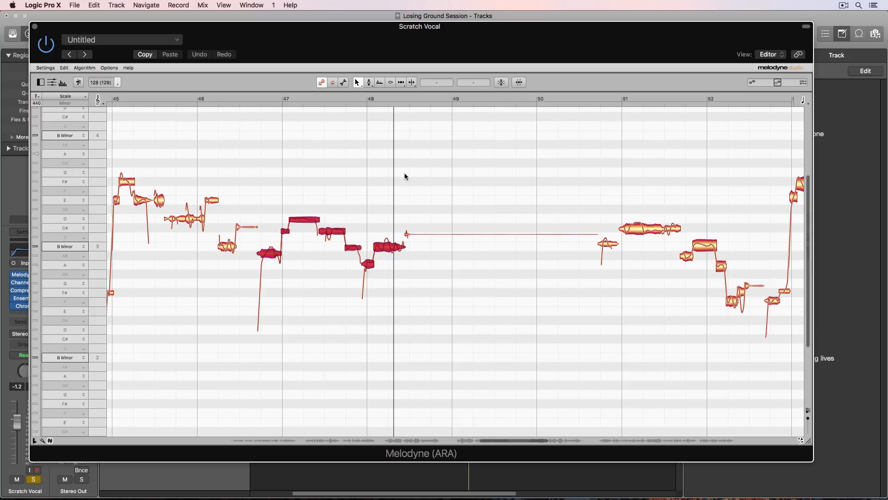
left_click(500, 84)
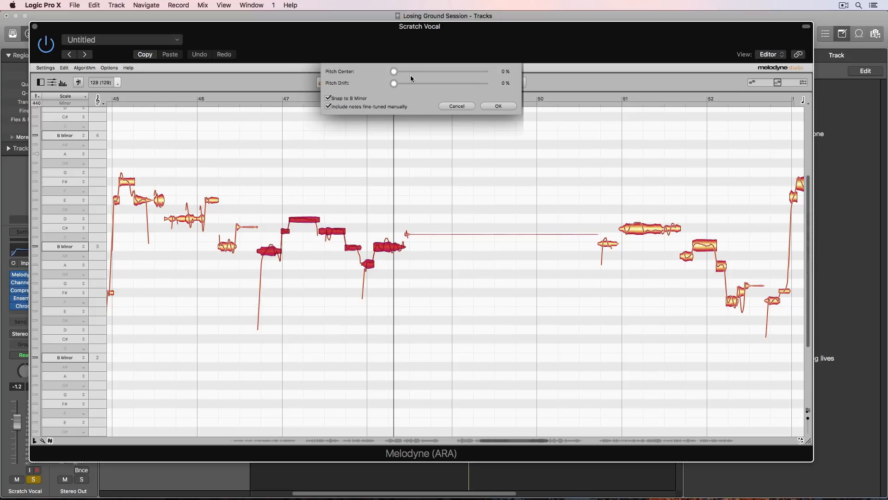
left_click_drag(467, 77, 492, 92)
left_click(498, 106)
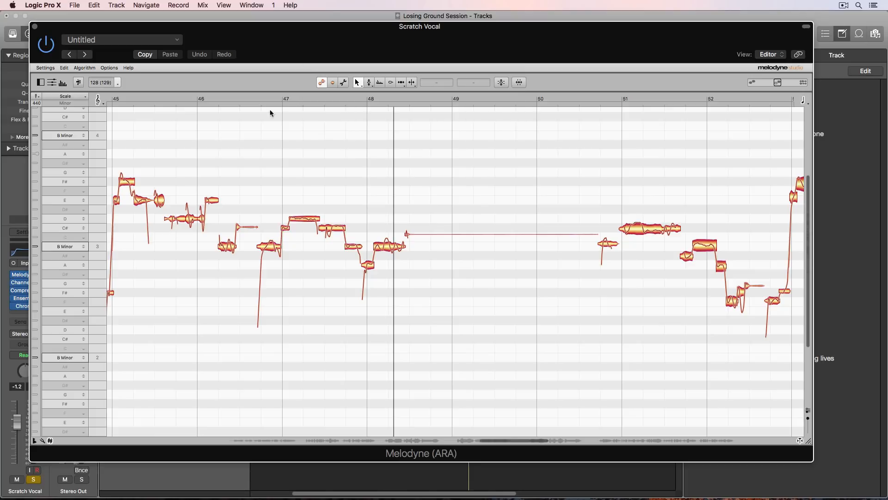
left_click(251, 93)
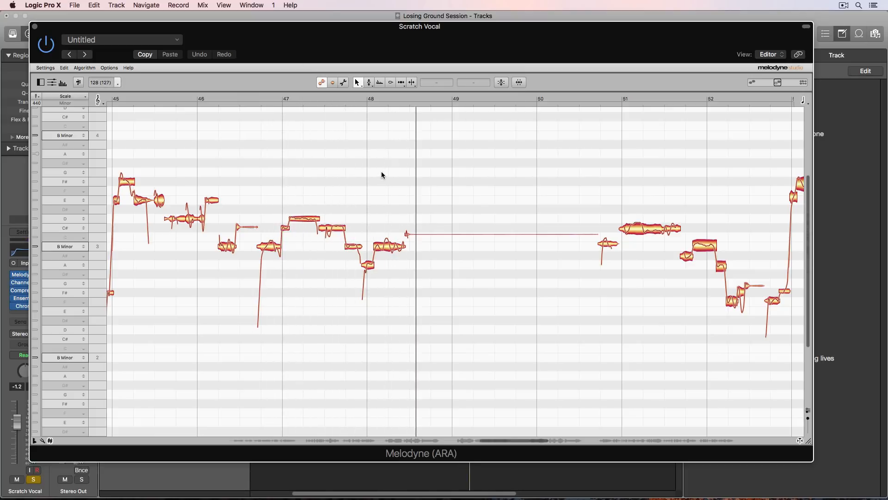
key("space")
Play the phrase around bar 51, split its long C# note, and raise the first part to D
scroll(368, 190, "right", 6)
left_click(306, 97)
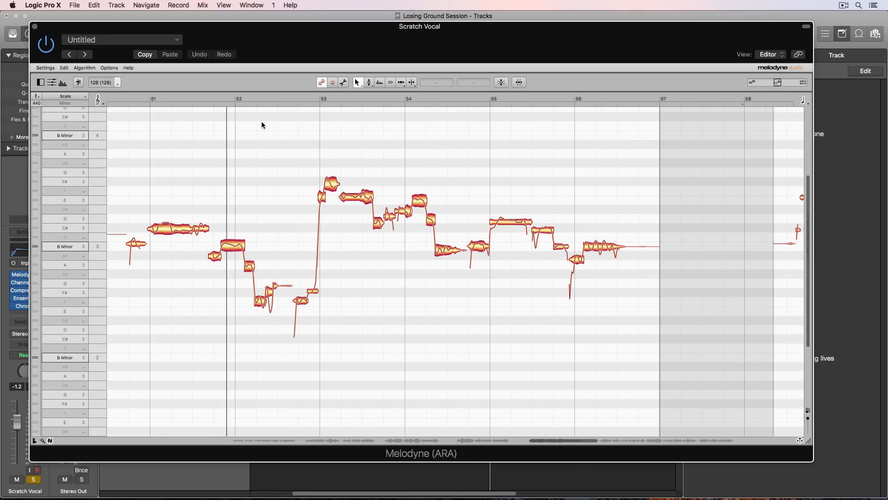
double_click(171, 225)
left_click(168, 213)
left_click_drag(162, 230, 163, 222)
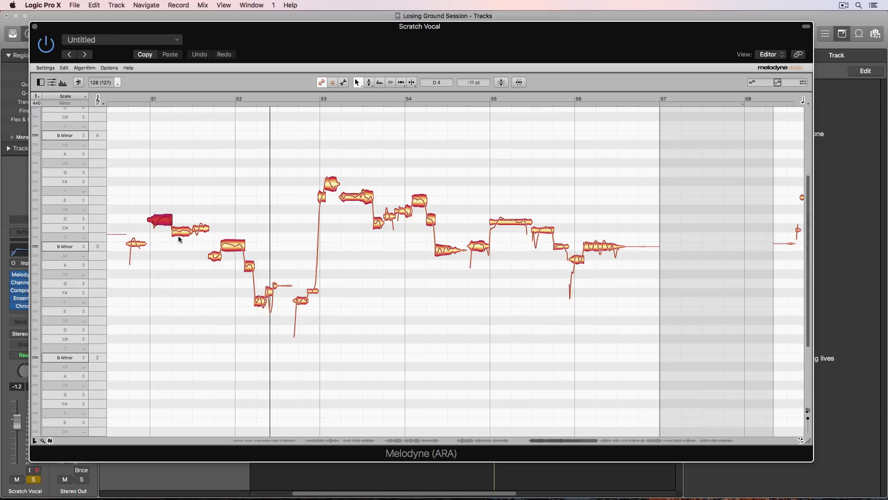
Replay the phrase and join the separated pieces of the low note after bar 52 at one pitch
left_click_drag(137, 184, 241, 293)
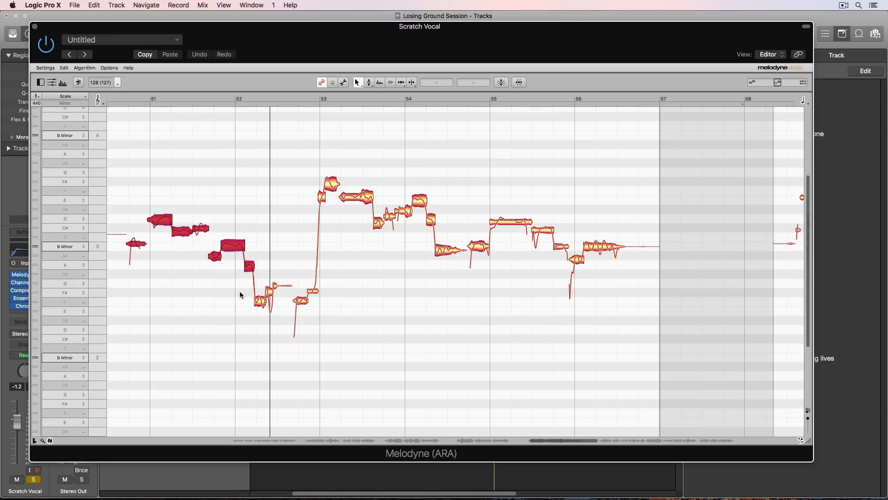
left_click(272, 204)
key("space")
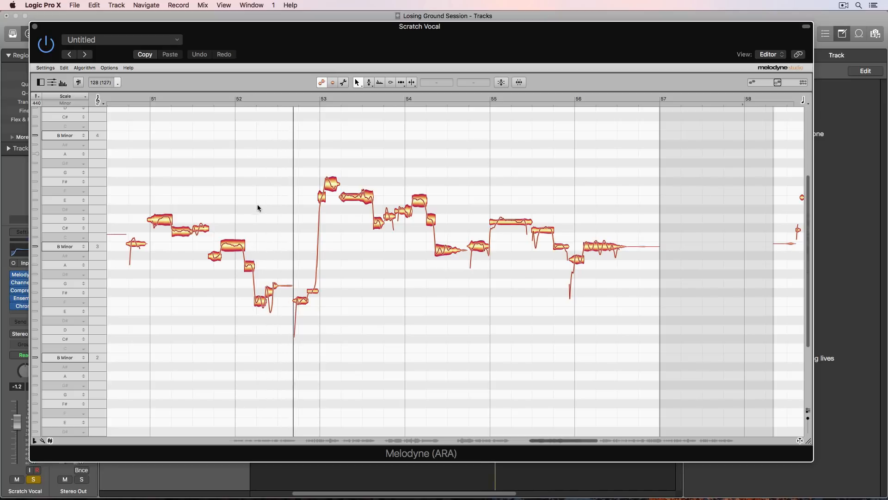
key("space")
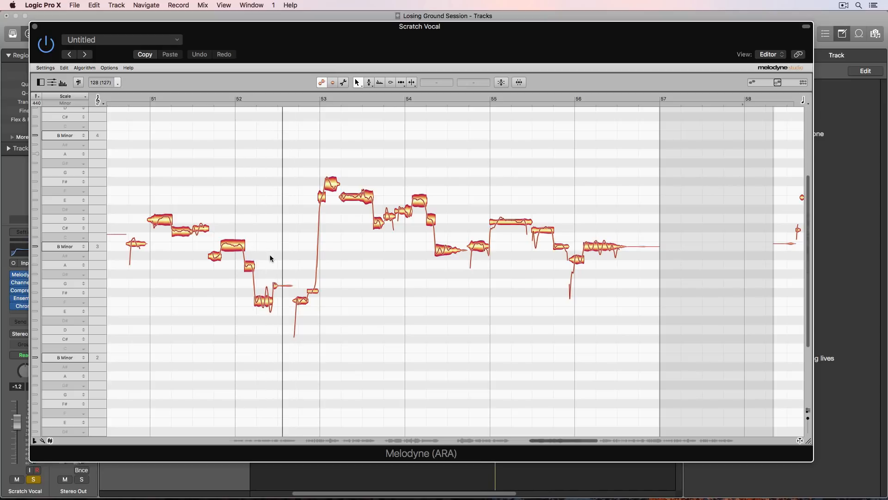
double_click(271, 281)
Correct the notes from just before bar 51 to the low note after bar 52 with Pitch Center at 100%, snapped to B Minor, including manually fine-tuned notes
left_click_drag(138, 166, 266, 323)
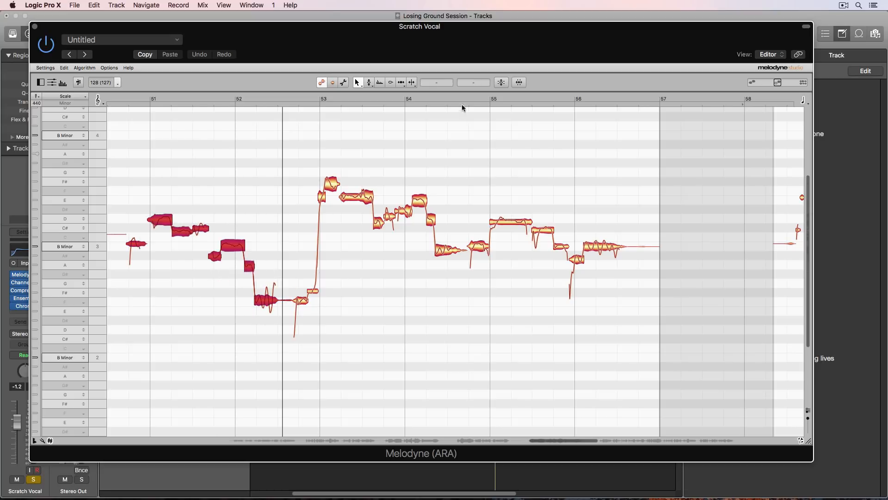
left_click(502, 82)
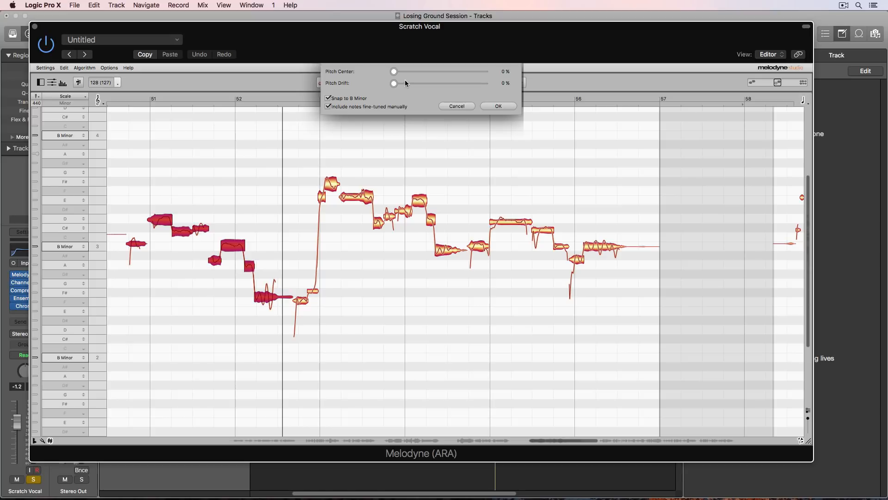
left_click_drag(394, 71, 510, 71)
left_click(498, 106)
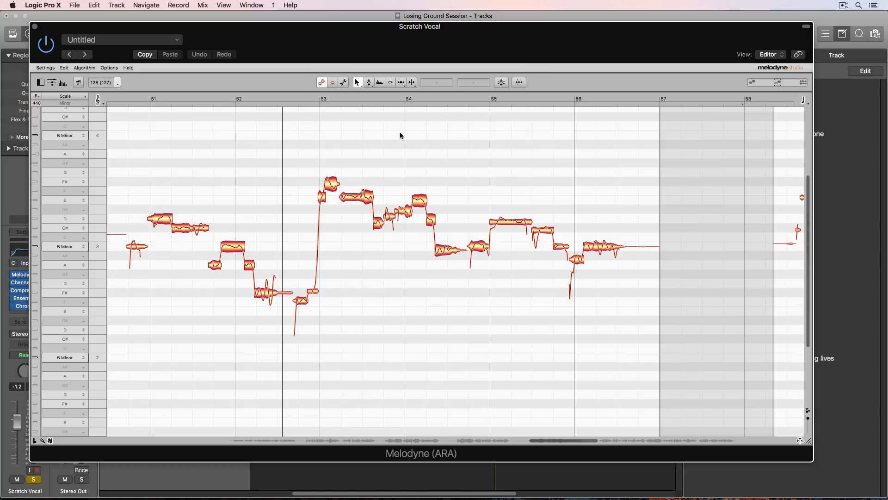
Play the phrase from just before bar 51 and correct the Pitch Center of the notes from after bar 52 to after bar 54, snapped to B Minor
left_click(122, 93)
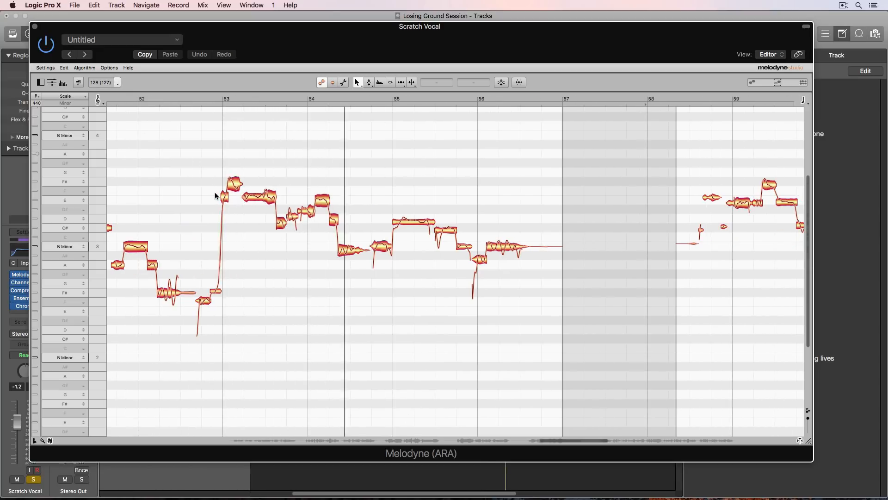
left_click_drag(196, 146, 347, 334)
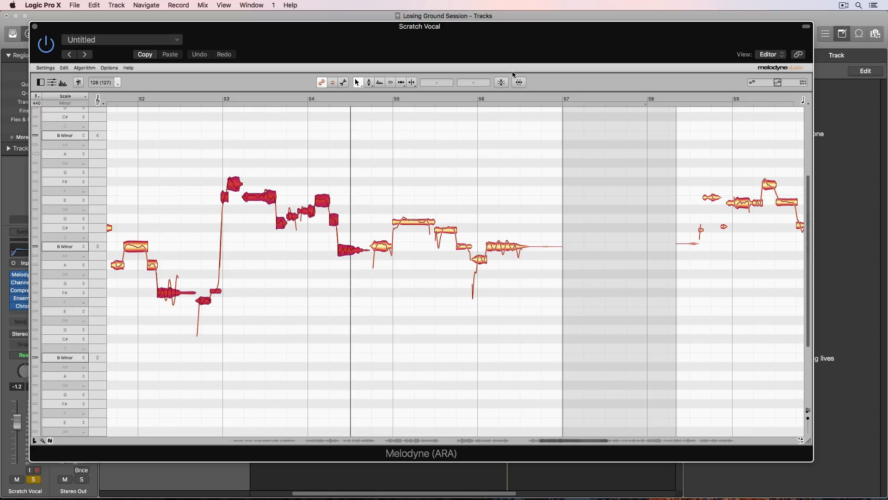
left_click(507, 82)
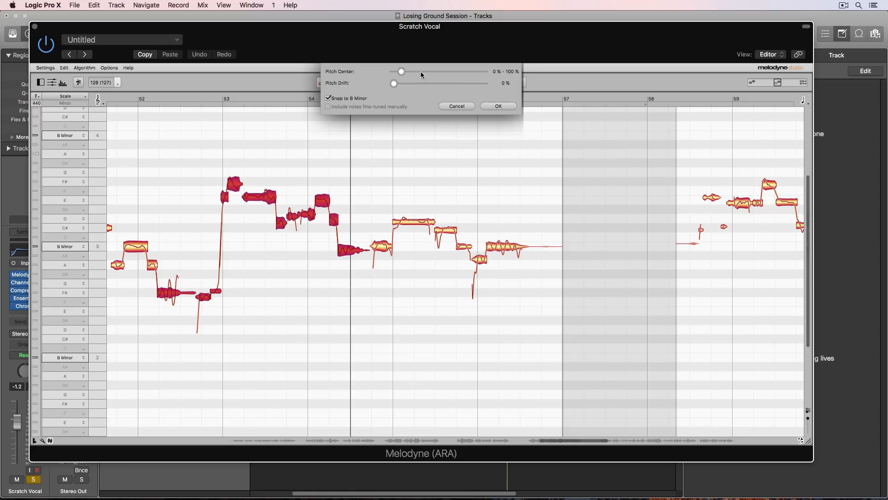
left_click_drag(402, 72, 479, 83)
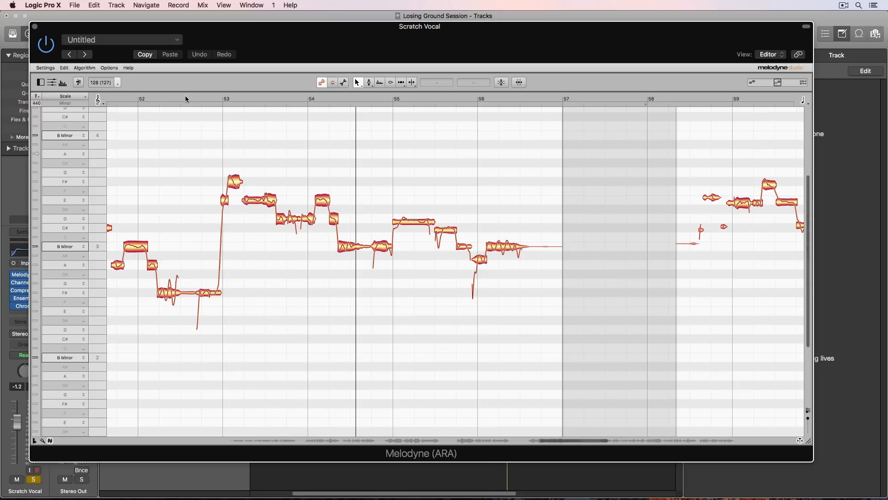
Correct the Pitch Center of the notes from after bar 54 to bar 57, snapped to B Minor, and replay them
scroll(367, 124, "right", 5)
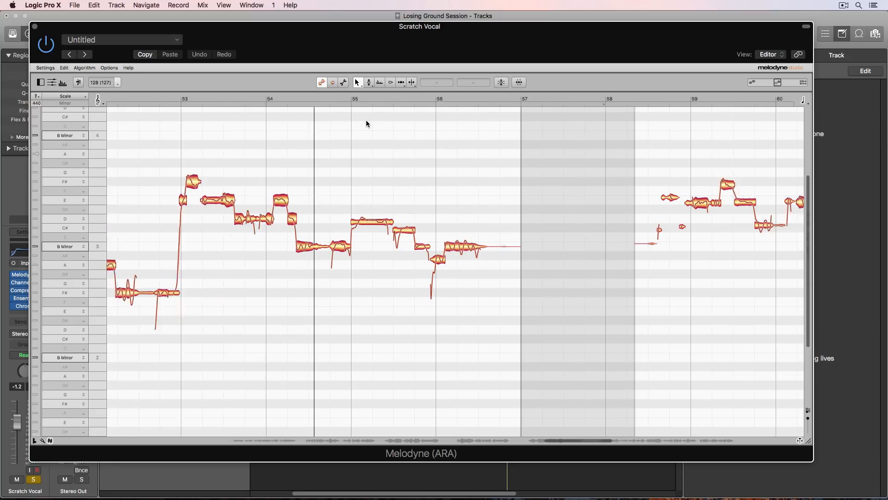
left_click_drag(193, 130, 363, 268)
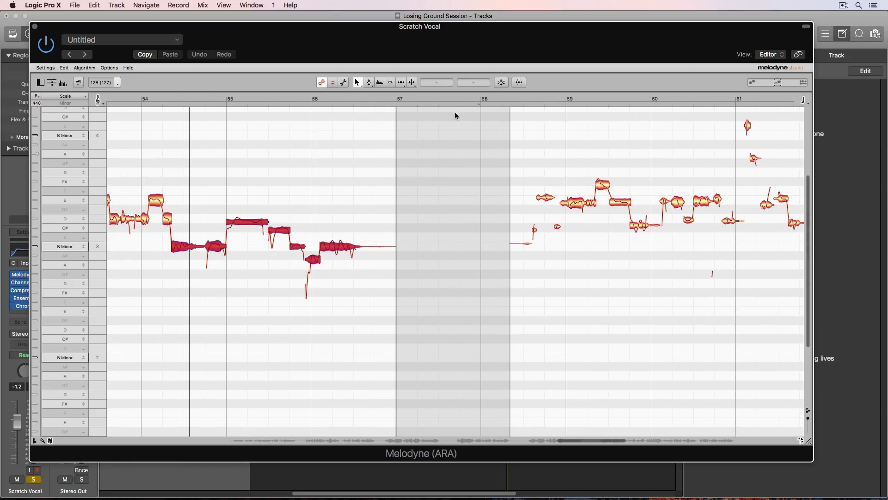
left_click(501, 83)
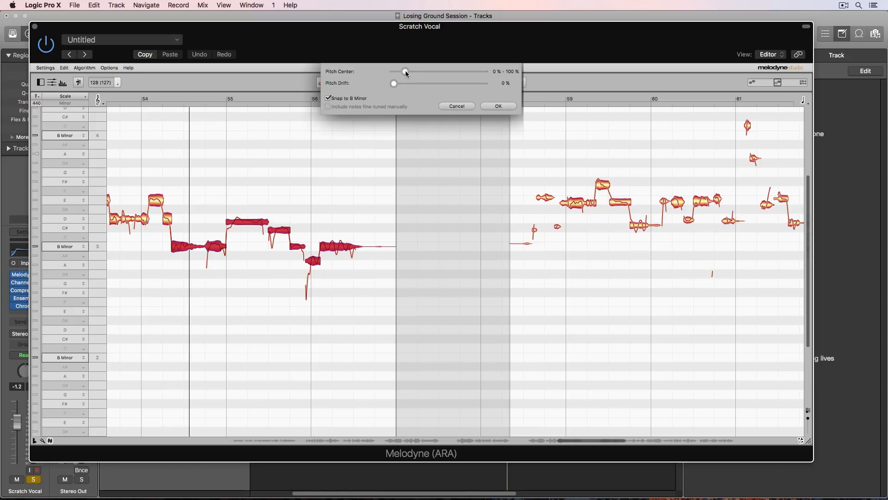
left_click_drag(405, 71, 543, 82)
left_click(499, 106)
left_click(315, 123)
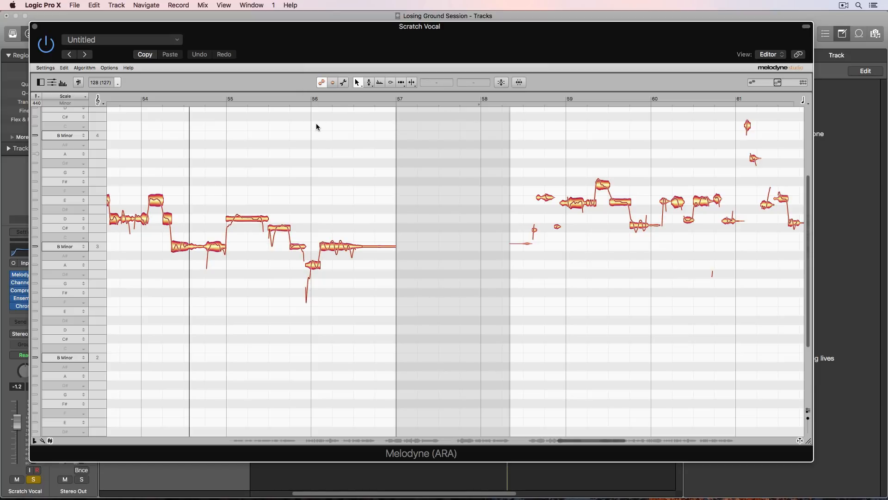
left_click(153, 94)
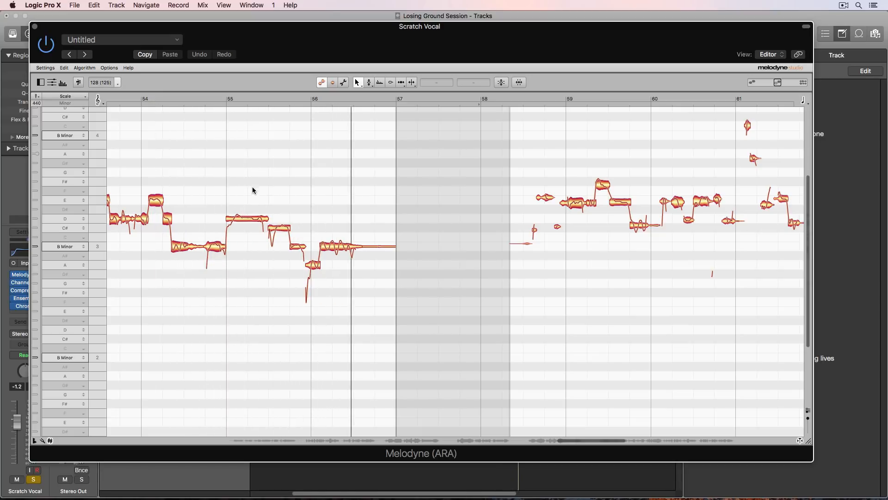
key("space")
Play the phrase after bar 58 and correct its main notes up to bar 60 with Pitch Center at 100%, snapped to B Minor
scroll(288, 257, "right", 5)
scroll(287, 257, "right", 3)
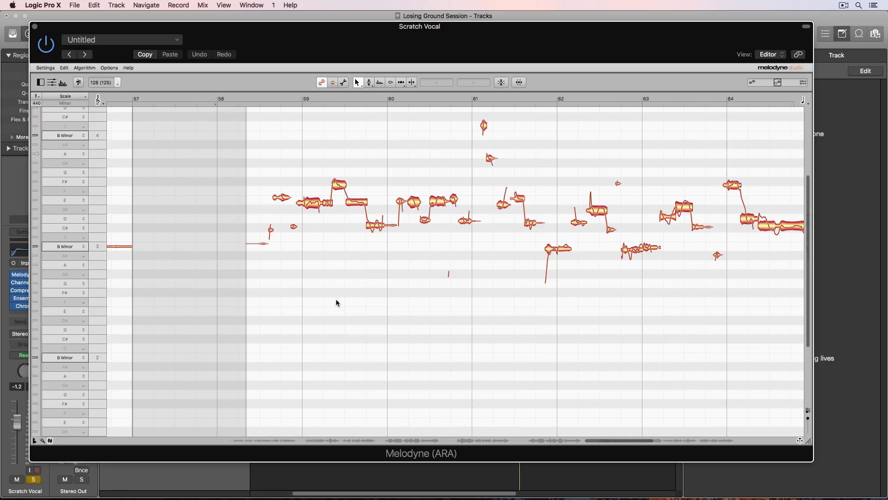
scroll(338, 303, "up", 3)
scroll(337, 303, "right", 4)
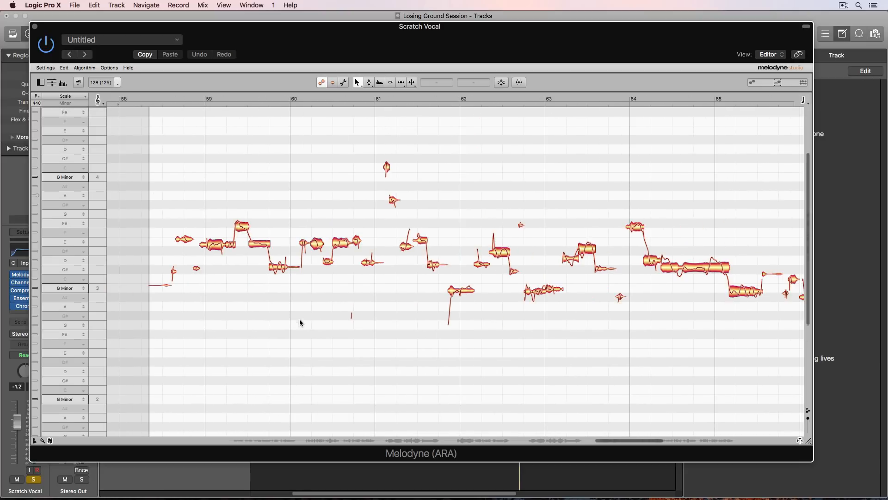
left_click(163, 95)
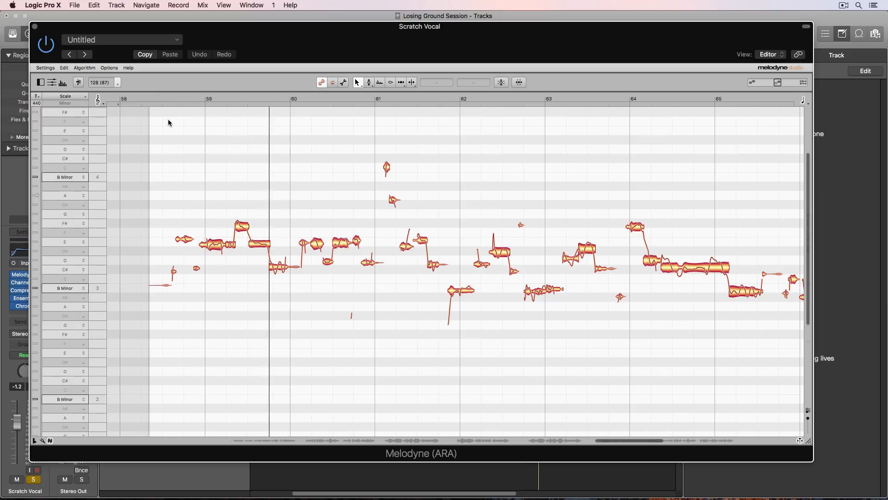
left_click_drag(182, 159, 287, 274)
left_click(502, 84)
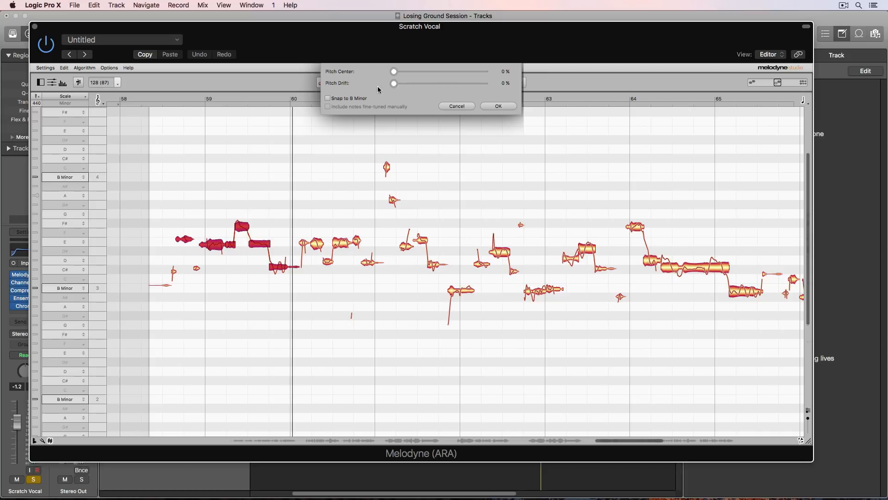
left_click_drag(400, 71, 529, 79)
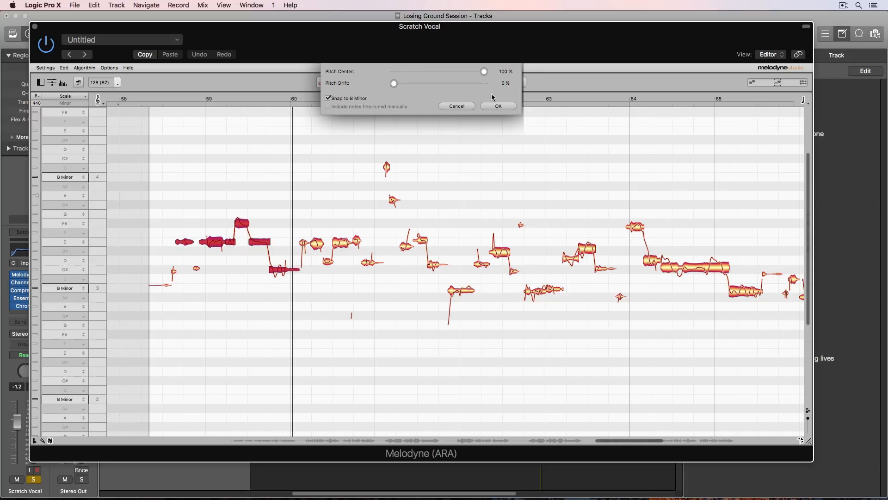
left_click(280, 175)
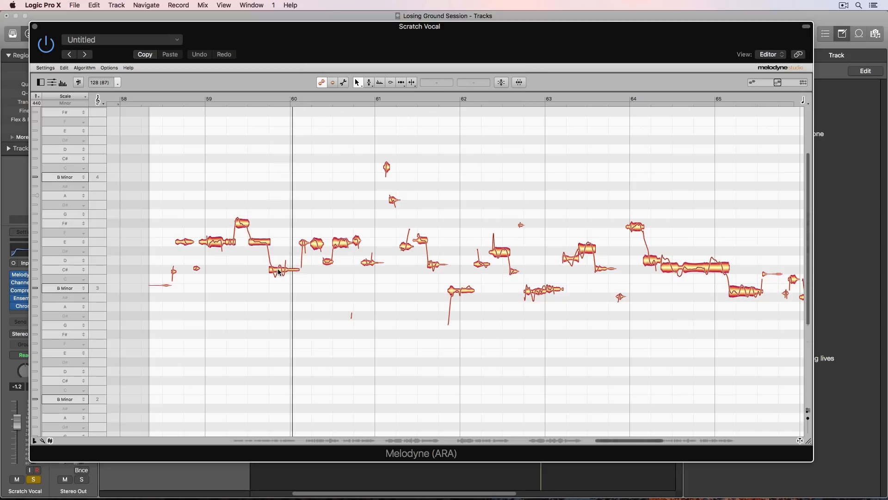
Raise the C# note just before bar 60 to D, and correct the Pitch Center of the notes between bars 60 and 61, snapped to B Minor
left_click_drag(279, 272, 280, 260)
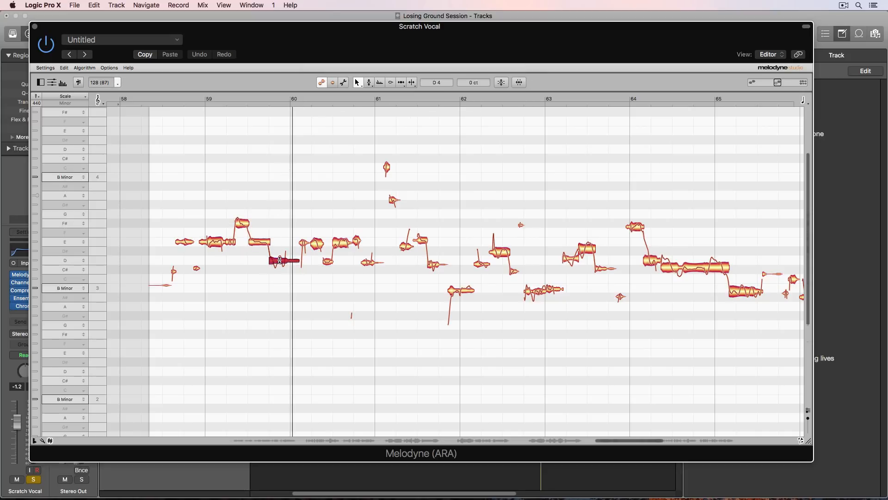
left_click(168, 96)
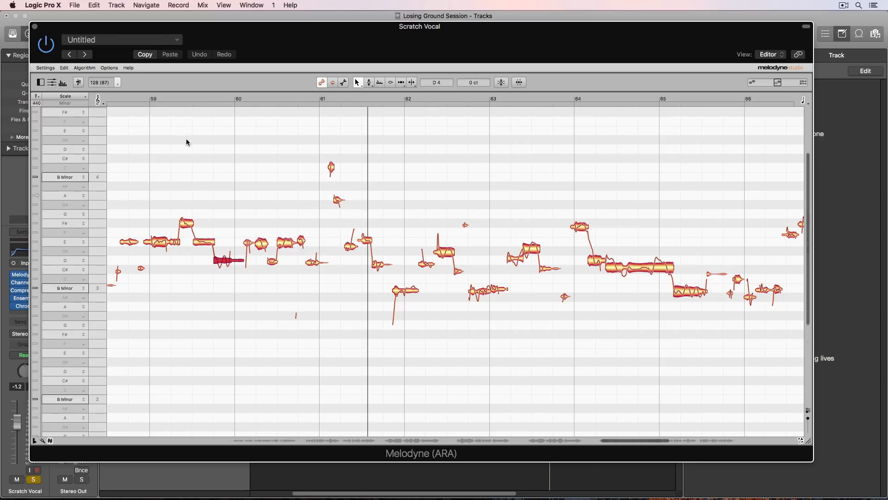
left_click_drag(244, 192, 321, 265)
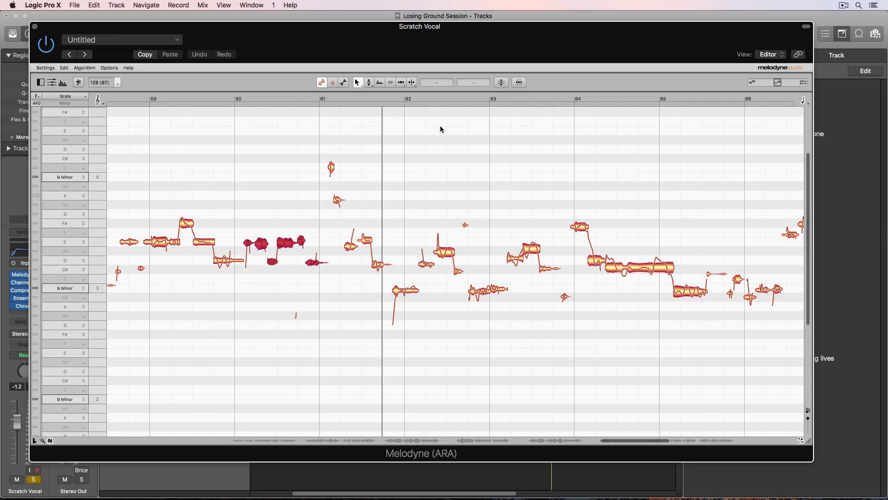
left_click(501, 82)
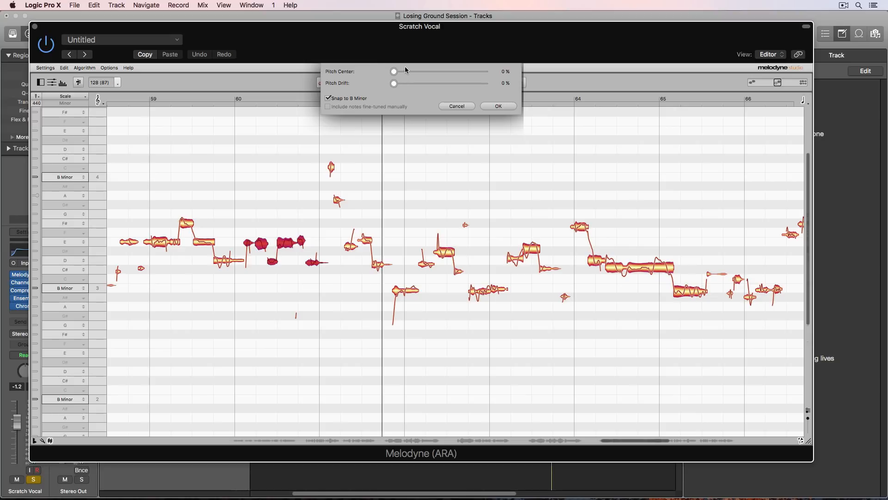
left_click_drag(416, 71, 485, 72)
left_click(499, 106)
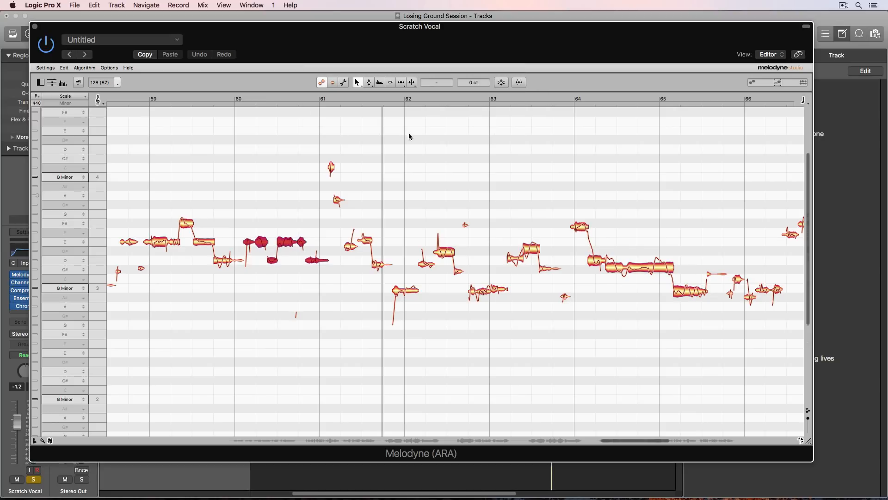
Correct the notes from just before bar 61 to before bar 62 with Pitch Center at 96%, snapped to B Minor, and replay them
left_click(343, 167)
left_click_drag(321, 144, 332, 174)
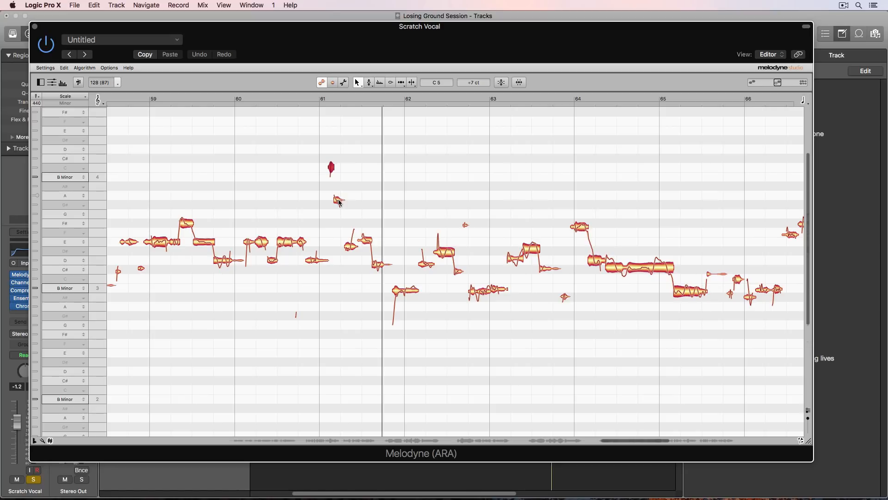
left_click_drag(328, 144, 391, 268)
left_click(498, 86)
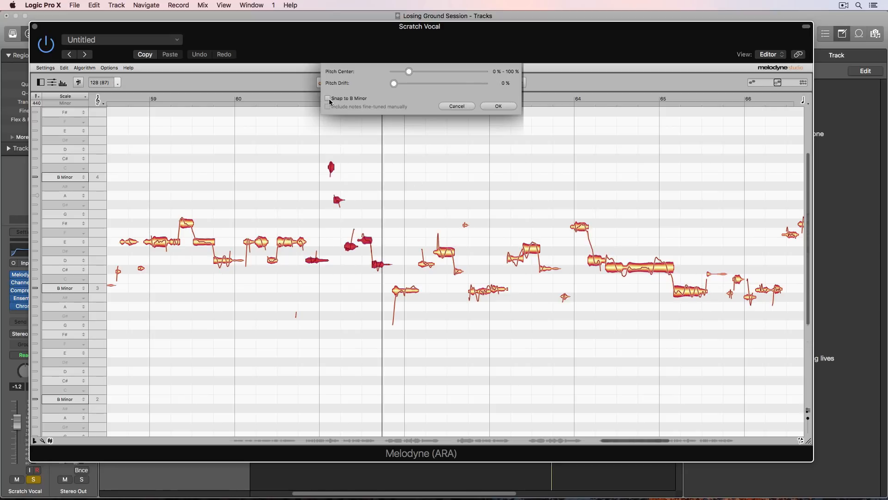
left_click_drag(445, 80, 516, 88)
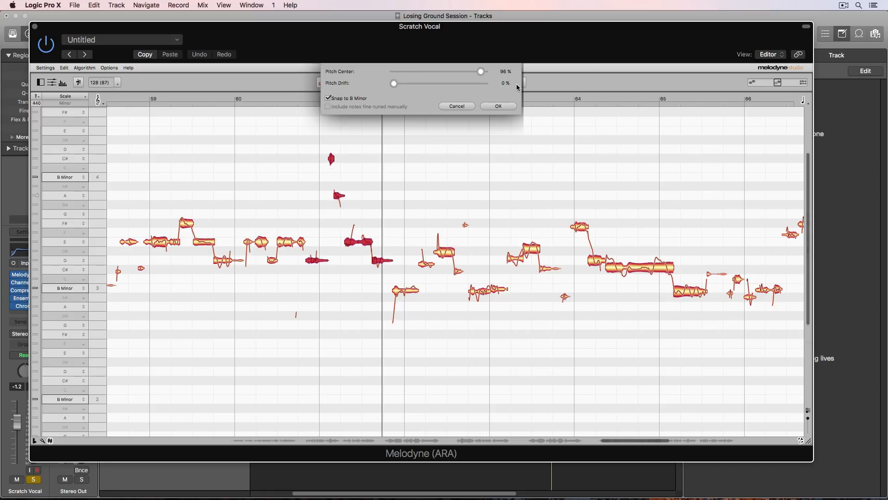
left_click(498, 106)
left_click(464, 133)
left_click(283, 95)
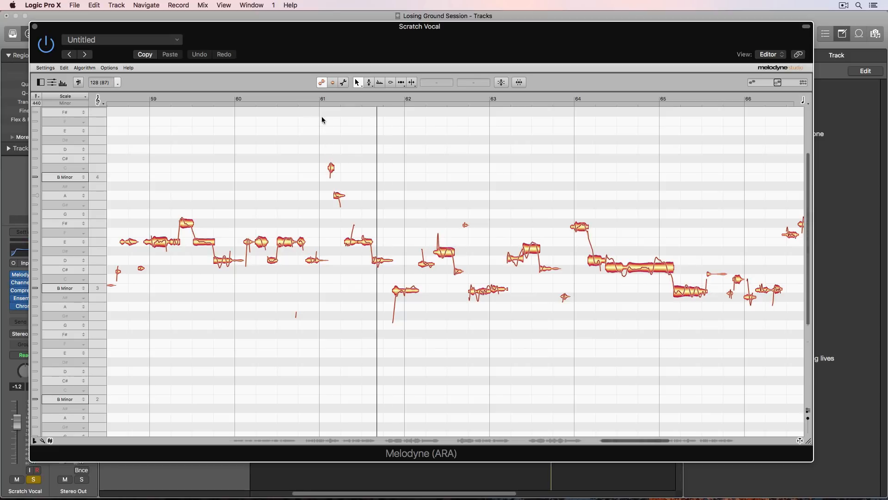
left_click(307, 95)
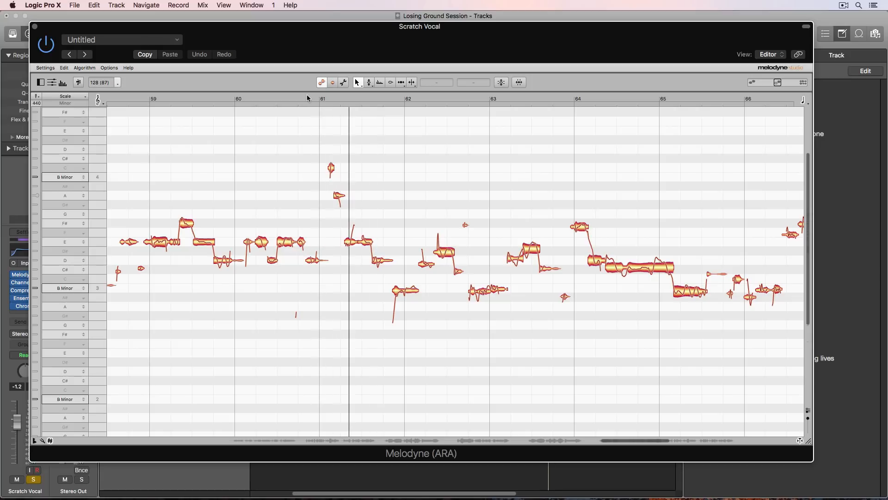
left_click(309, 95)
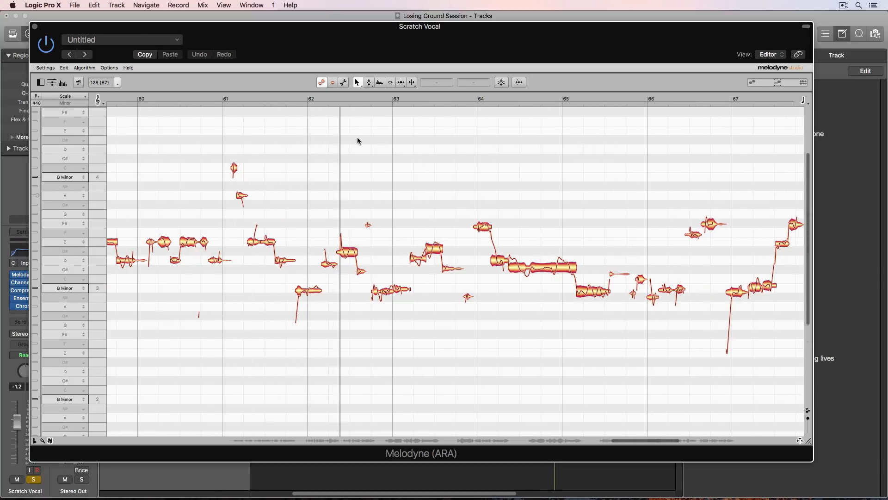
Stop playback and correct the main notes from just before bar 62 to before bar 64 with Pitch Center at 100%, snapped to B Minor
scroll(353, 146, "right", 2)
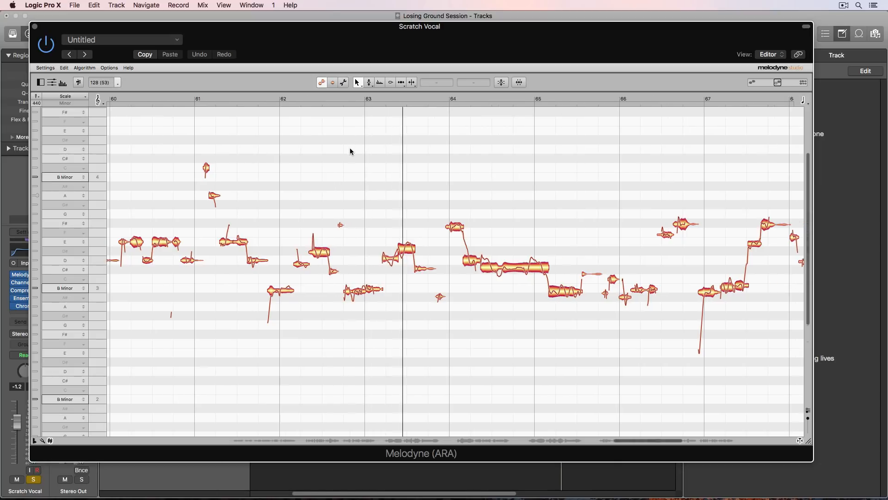
key("space")
left_click_drag(272, 208, 423, 308)
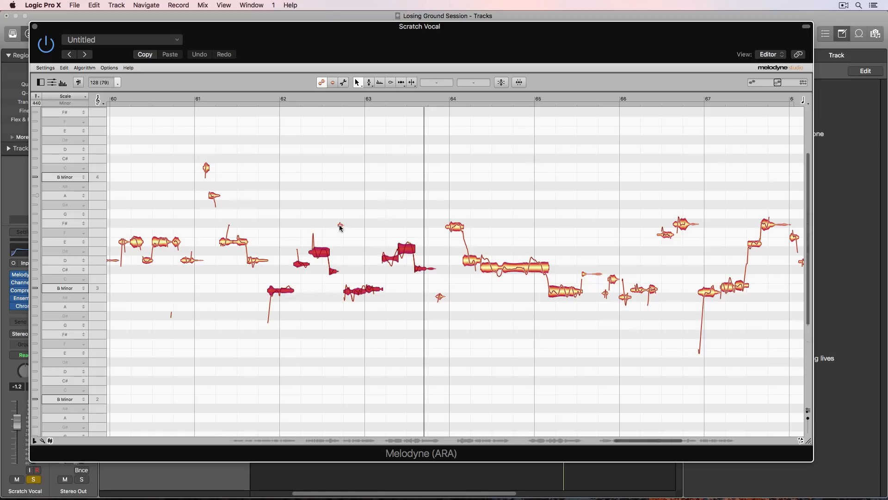
left_click(502, 83)
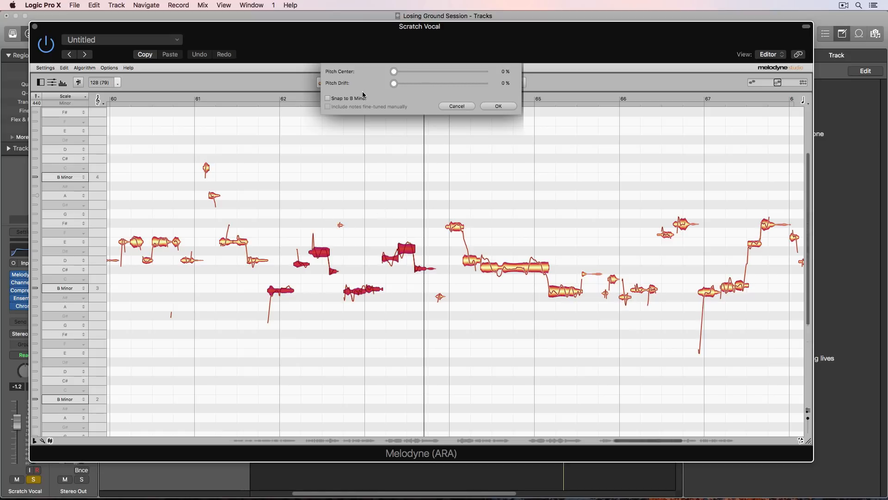
left_click(364, 96)
left_click_drag(394, 72, 529, 108)
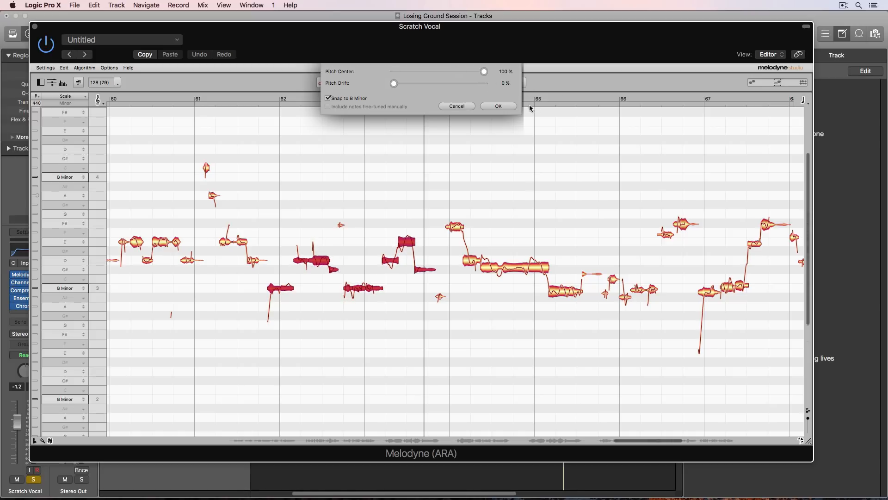
left_click(499, 106)
Replay the phrase from just before bar 62, raising the thick D note in bar 62 to E and the short C# note after it to D
left_click(271, 98)
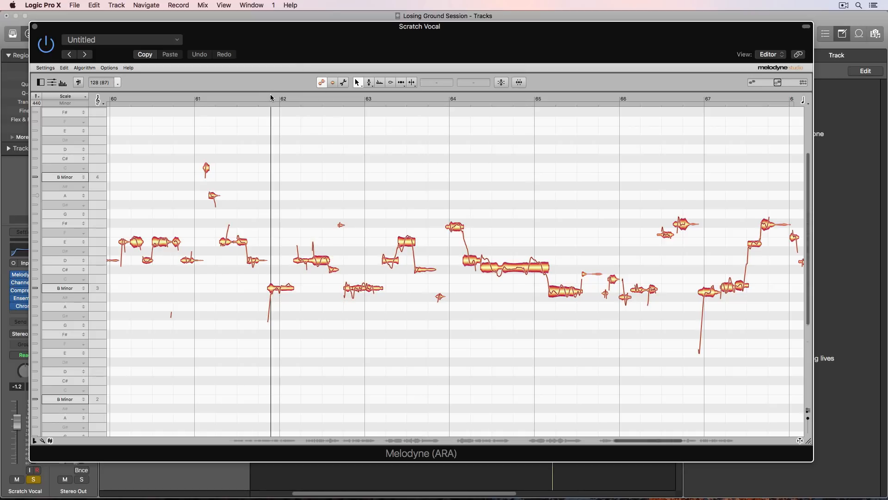
double_click(265, 97)
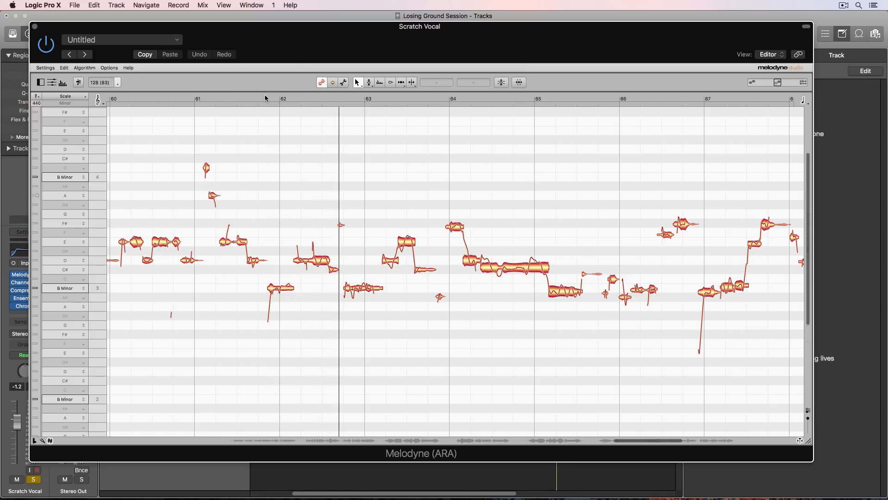
left_click_drag(321, 263, 321, 251)
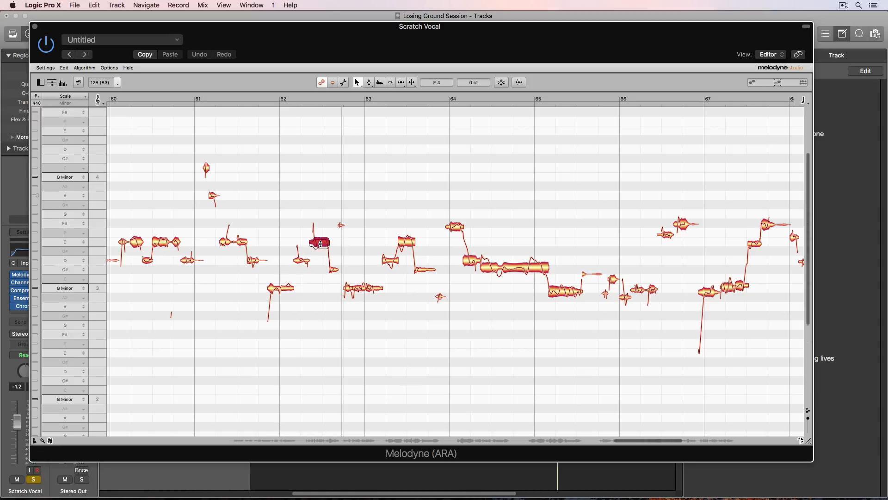
double_click(265, 97)
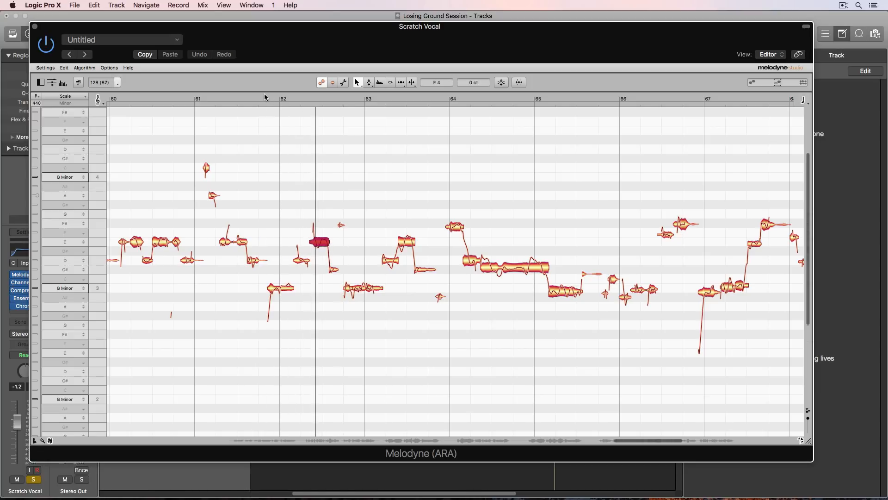
left_click_drag(336, 270, 337, 260)
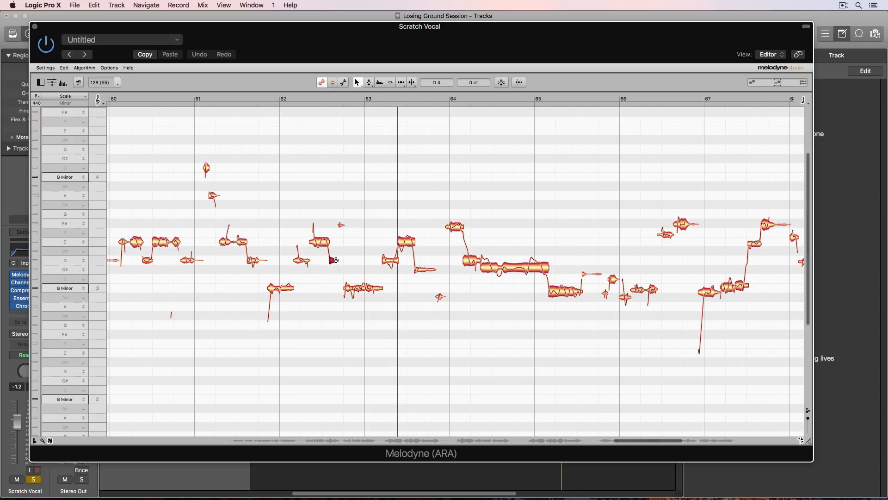
Replay the phrase around bars 62 and 63, raising the trailing C# note in bar 63 to D
double_click(257, 97)
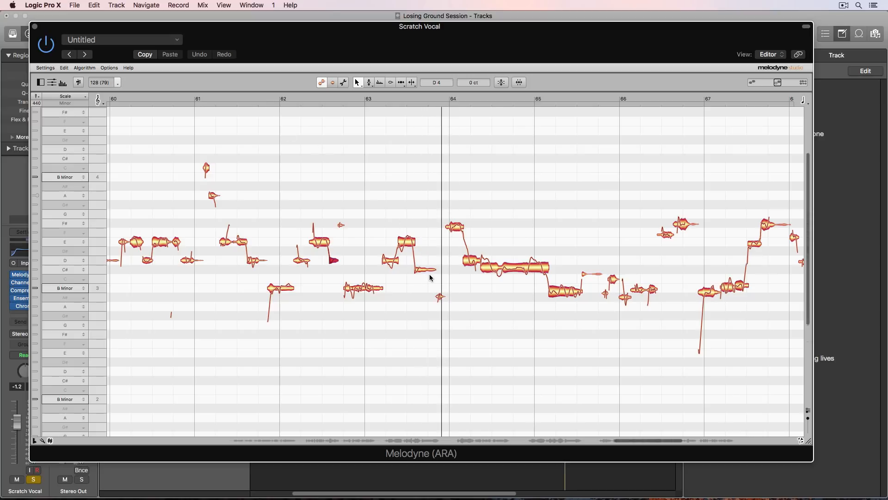
double_click(369, 105)
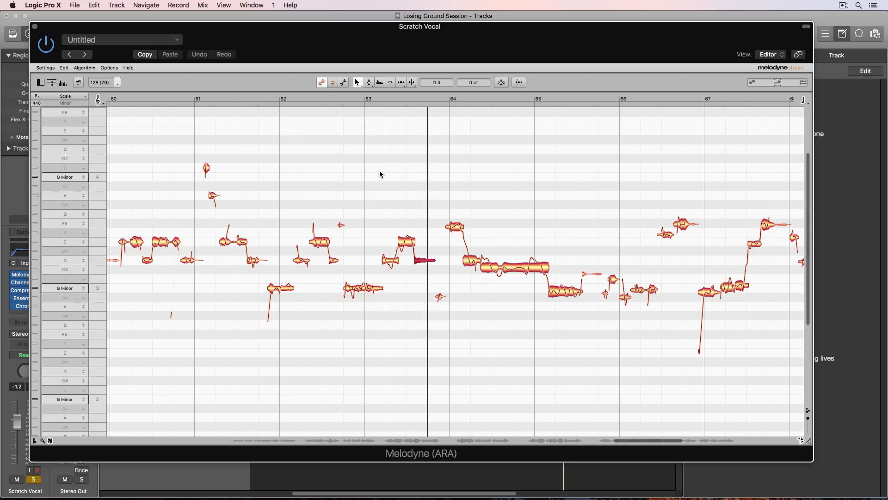
double_click(297, 97)
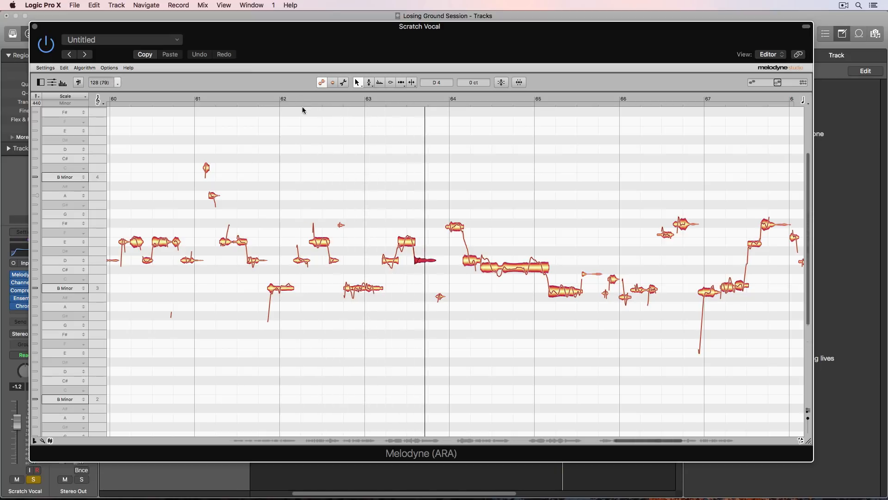
Split the thick E note in the middle of bar 63 and lower its first part to D
left_click(412, 181)
left_click(411, 241)
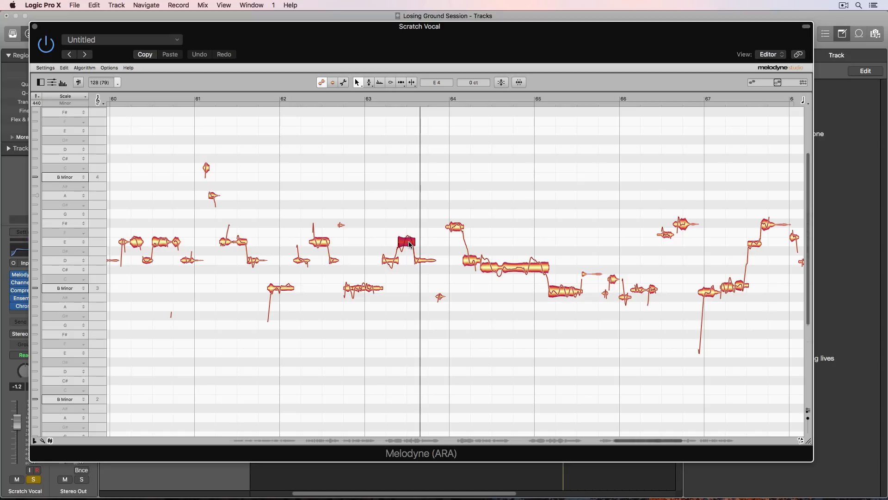
left_click_drag(404, 238, 403, 254)
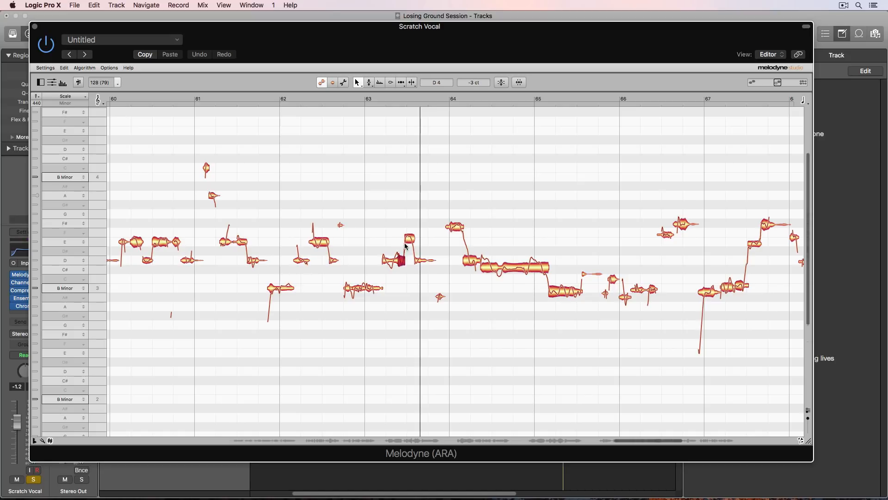
Correct the Pitch Center of the notes in bar 63 around the split E note, snapped to B Minor, and replay the phrase
left_click_drag(378, 224, 427, 269)
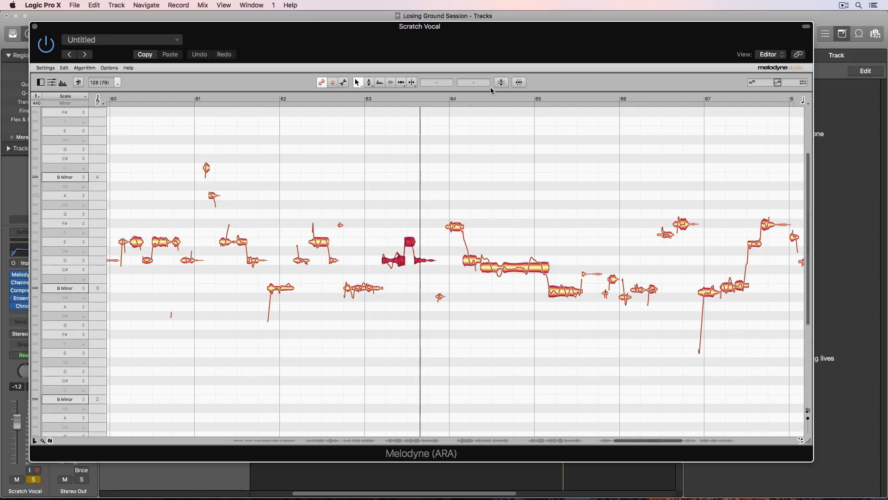
left_click(501, 82)
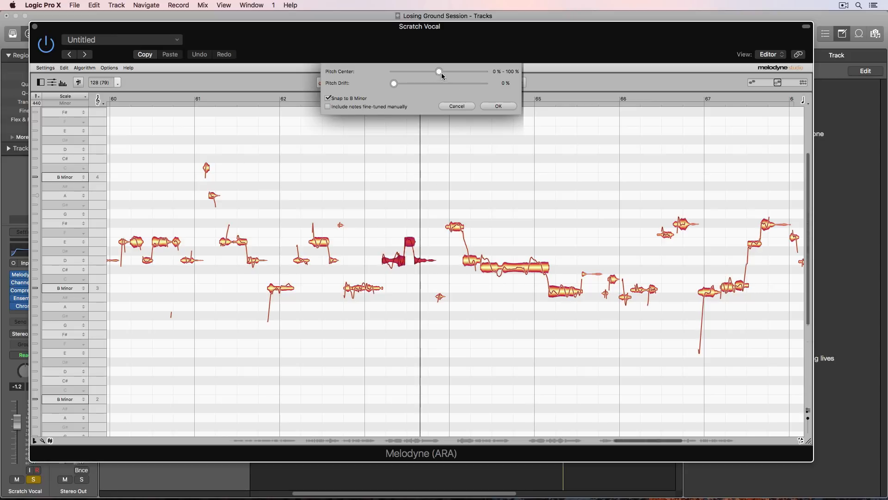
left_click(499, 106)
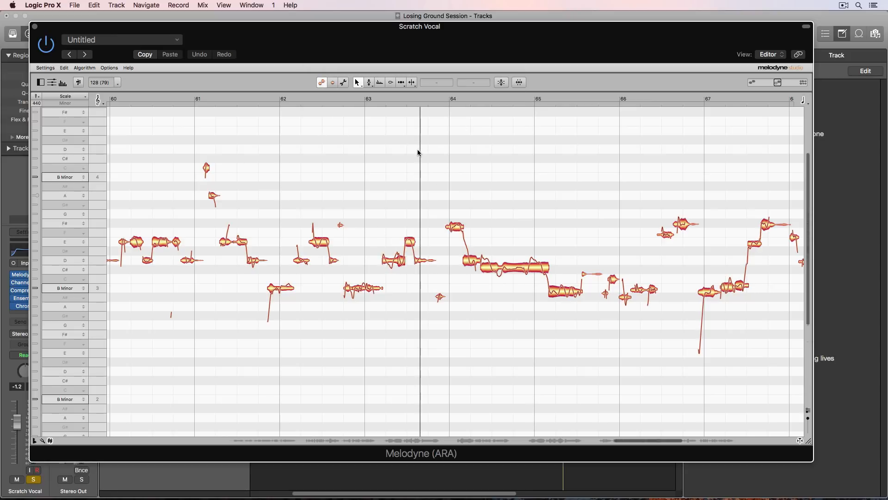
left_click(398, 96)
left_click(340, 95)
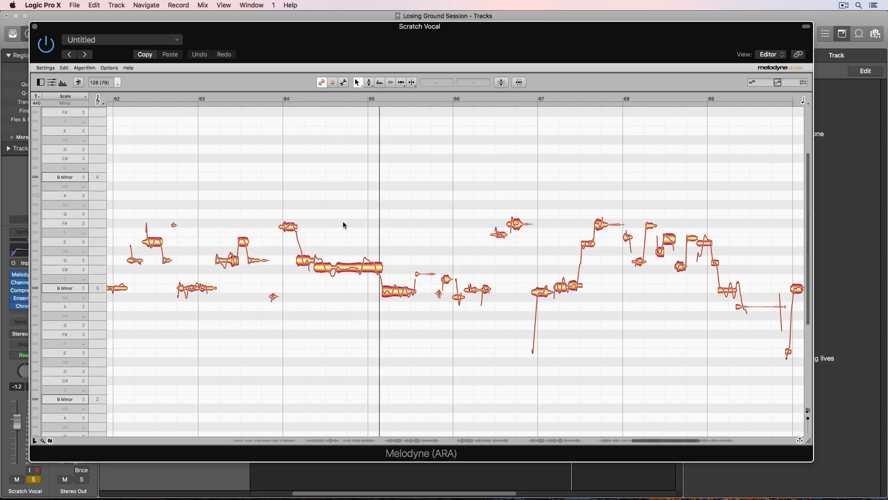
Split the end off the long C# note after bar 65 and correct the Pitch Center from bar 64 to mid-bar 65, snapped to B Minor
left_click(375, 263)
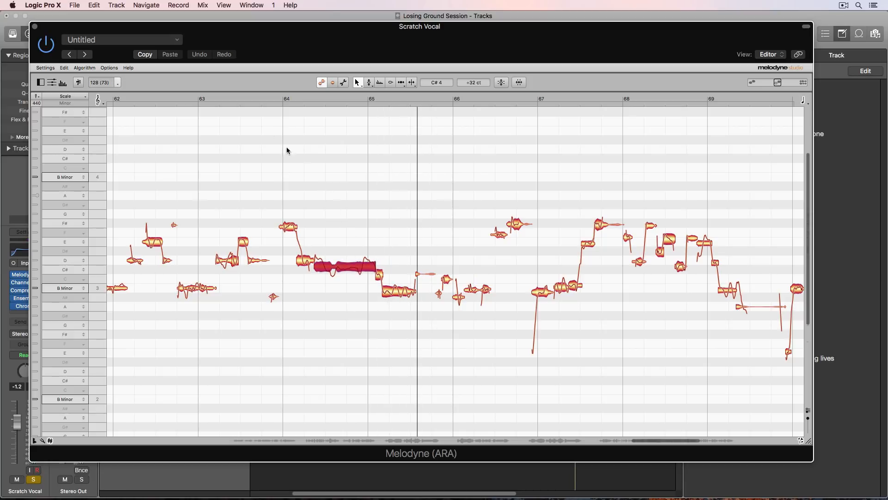
left_click_drag(280, 175, 397, 296)
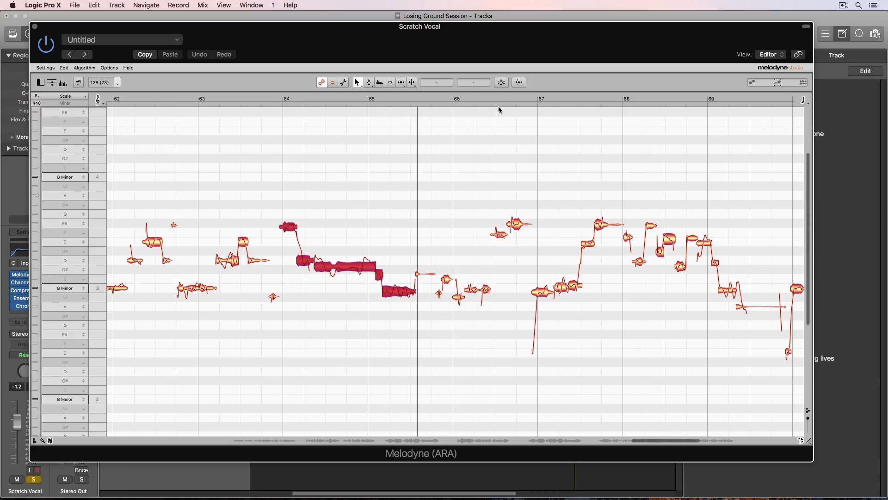
left_click(501, 83)
left_click_drag(394, 71, 485, 72)
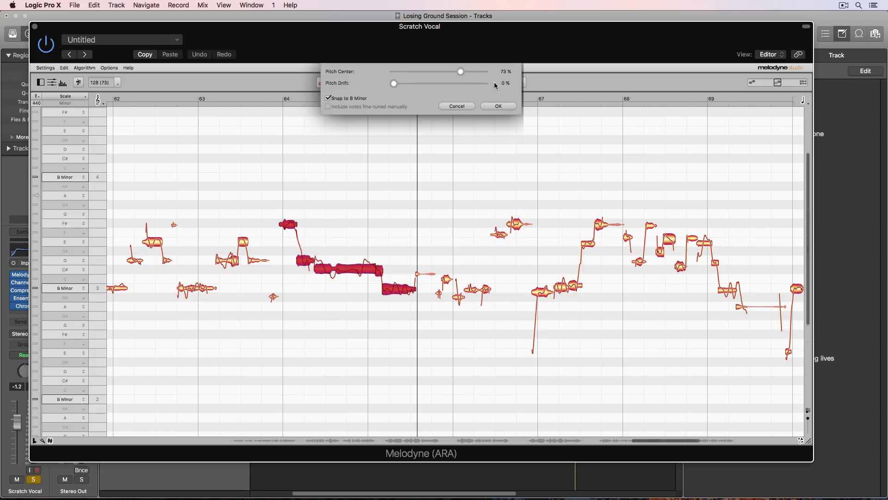
left_click(499, 106)
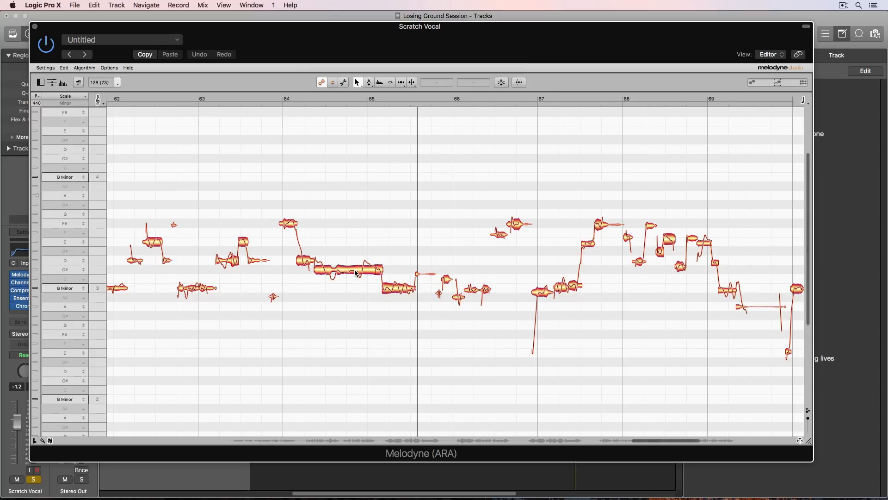
Raise the main part of the long C# note in bar 64 to D and replay the phrase from bar 64
left_click_drag(356, 273, 354, 263)
left_click(392, 214)
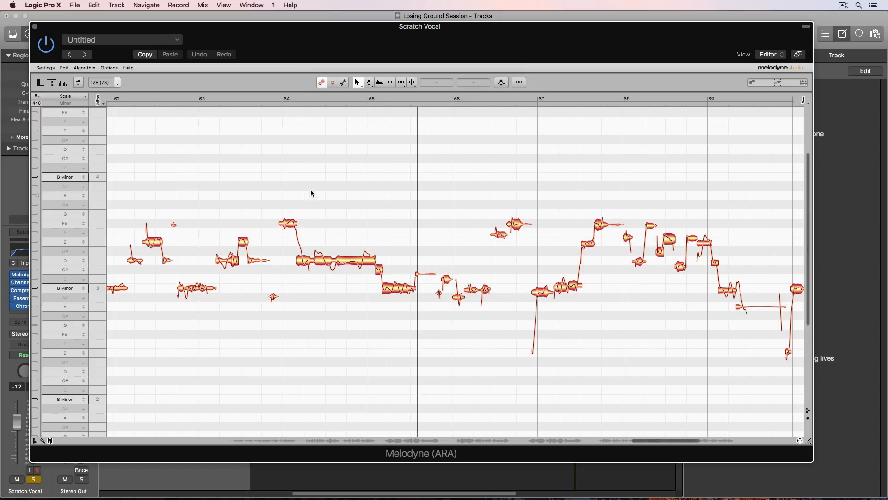
left_click(281, 100)
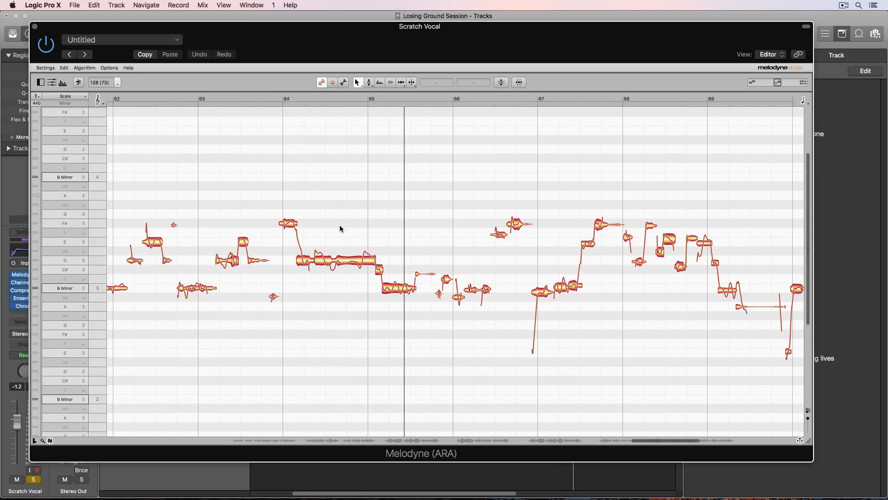
Split the long note in bar 64, placing its short start and the section around bar 65 on D and the middle on C#, checking by replay
left_click(323, 255)
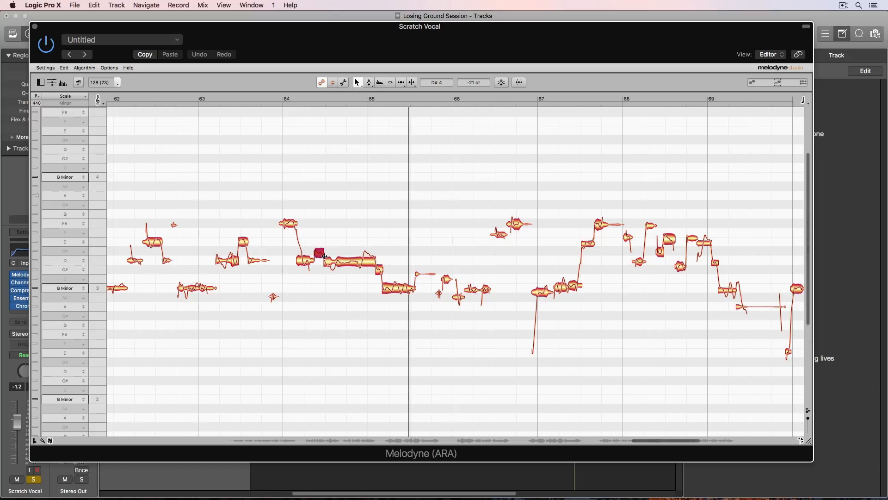
left_click_drag(343, 266, 322, 257)
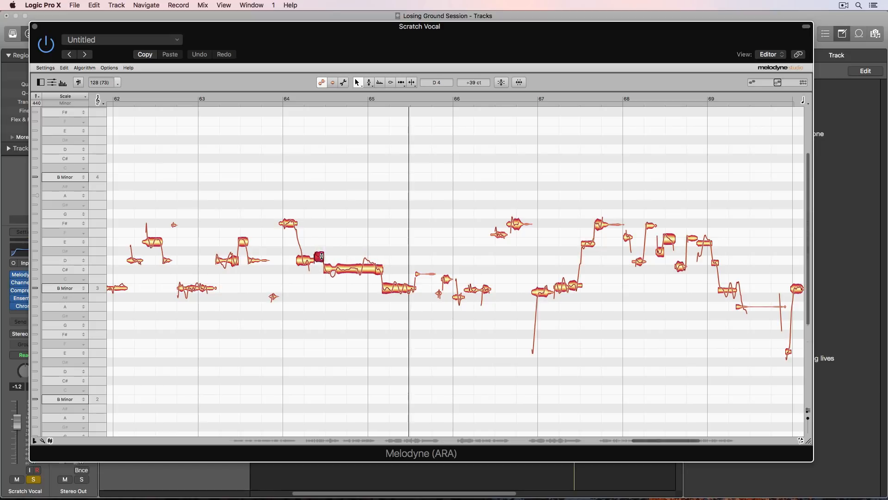
left_click(278, 98)
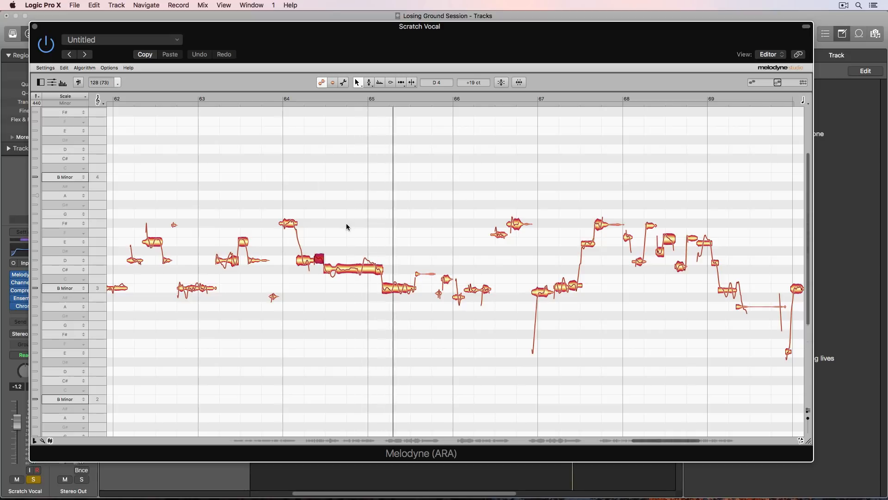
left_click_drag(362, 263, 366, 272)
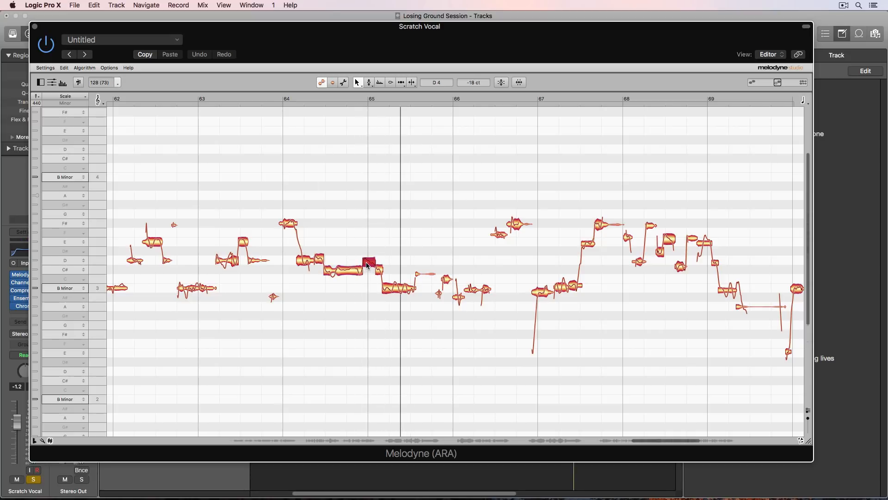
Correct the Pitch Center from bar 64 to mid-bar 65, including manually fine-tuned notes and snapped to B Minor, and replay from just before bar 64
left_click_drag(288, 175, 396, 296)
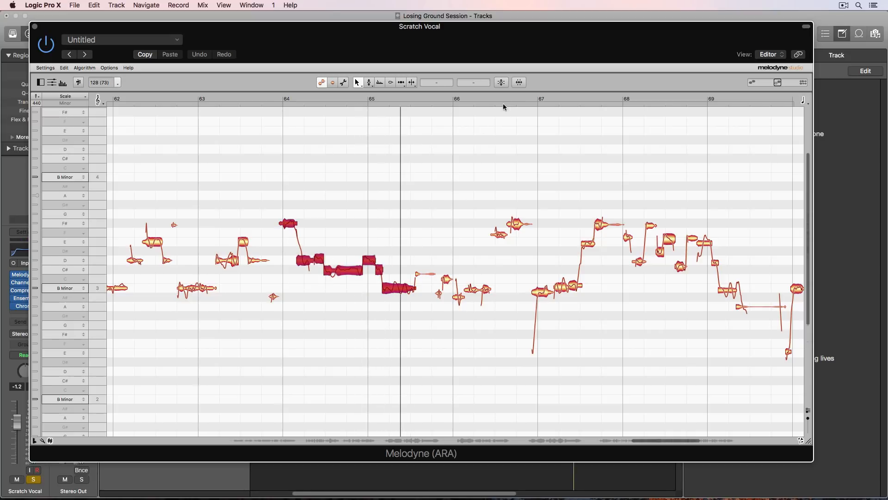
left_click(501, 83)
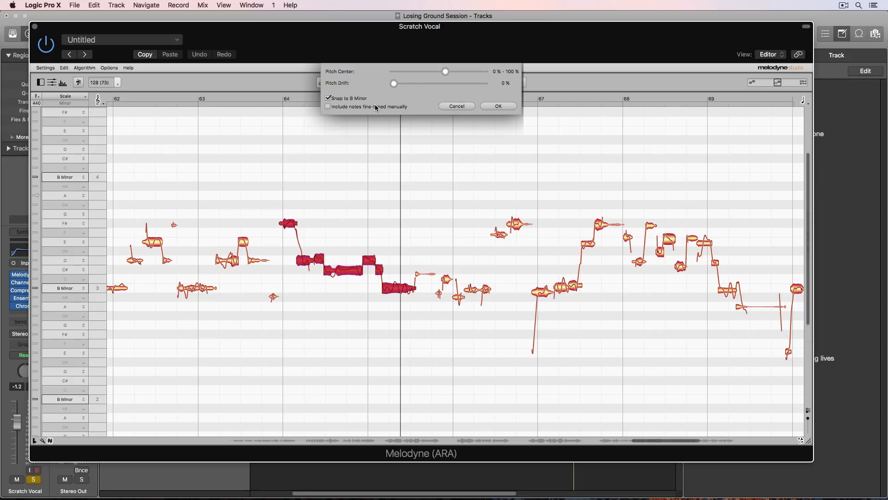
left_click_drag(448, 72, 483, 71)
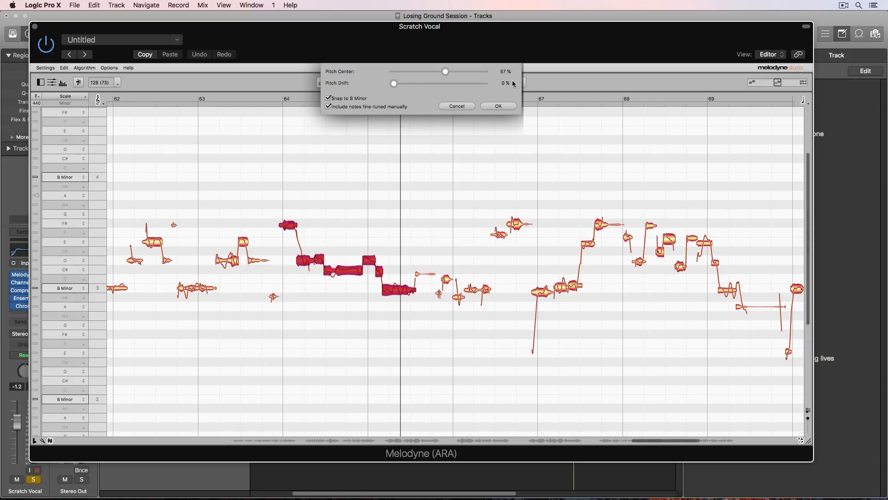
left_click(490, 105)
left_click(310, 148)
left_click(277, 100)
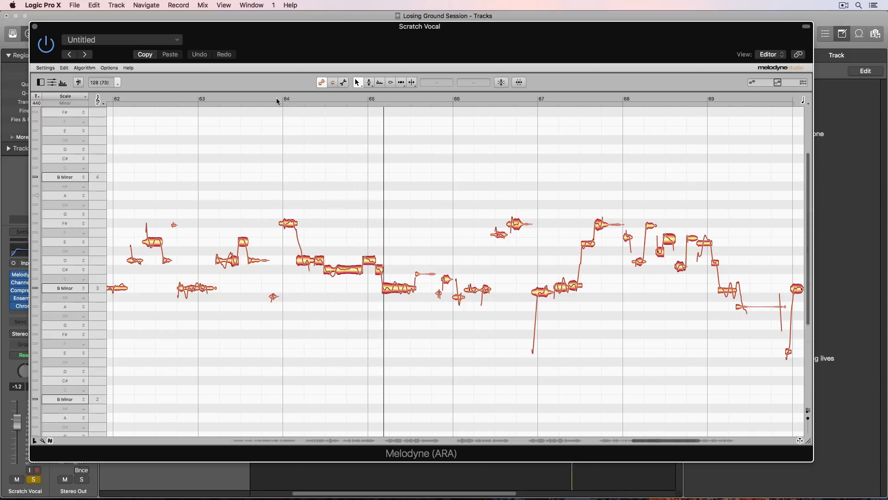
Correct the Pitch Center of the notes from just before bar 66 to before bar 67, snapped to B Minor, and replay them
scroll(281, 164, "right", 6)
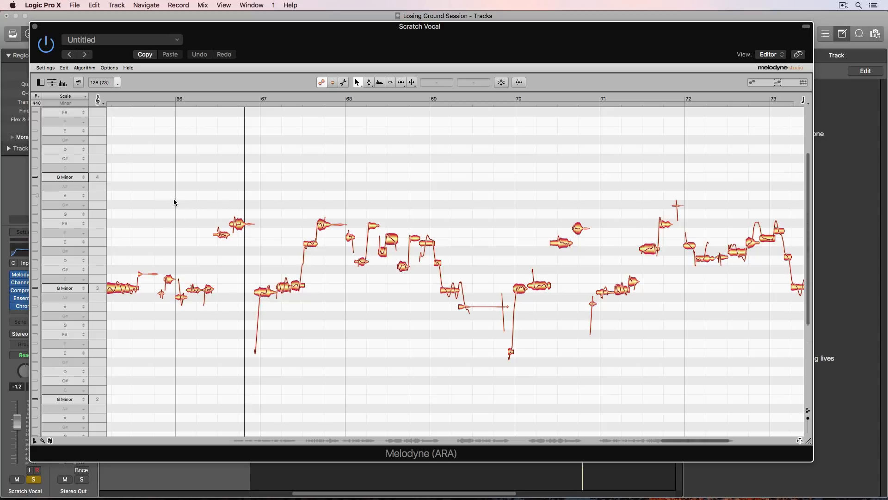
left_click_drag(174, 202, 227, 324)
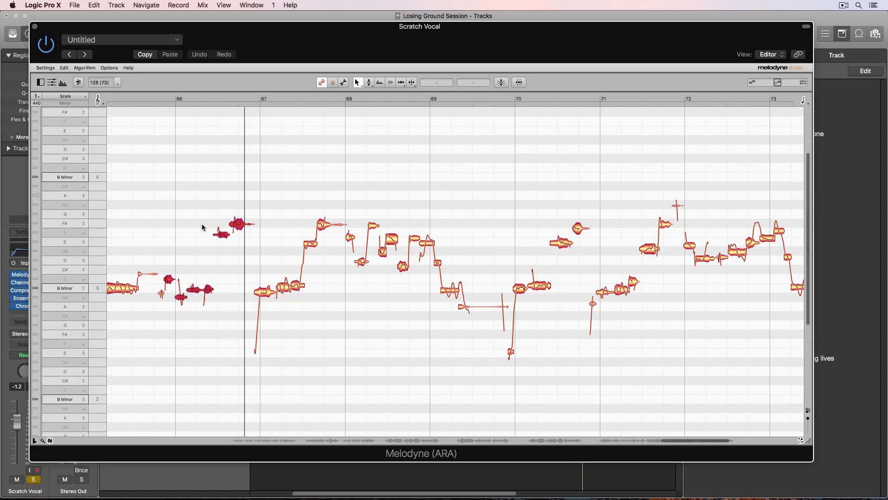
left_click(502, 84)
left_click_drag(399, 71, 484, 72)
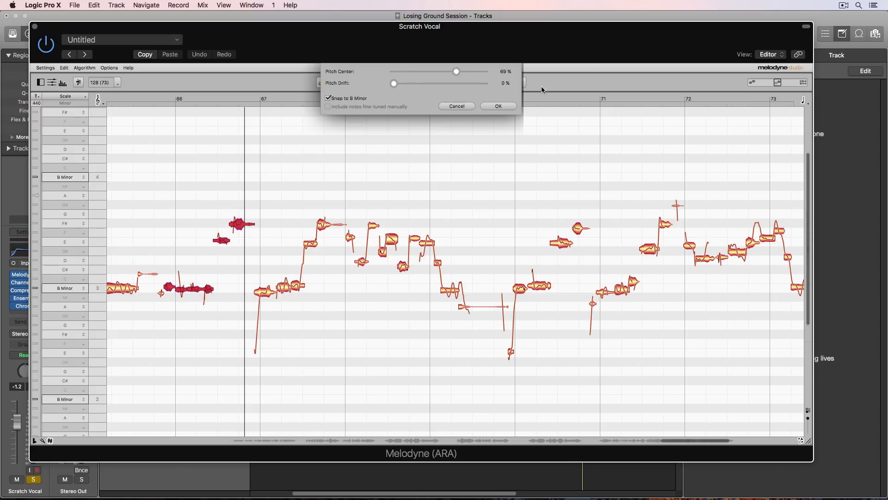
left_click(502, 106)
left_click(293, 142)
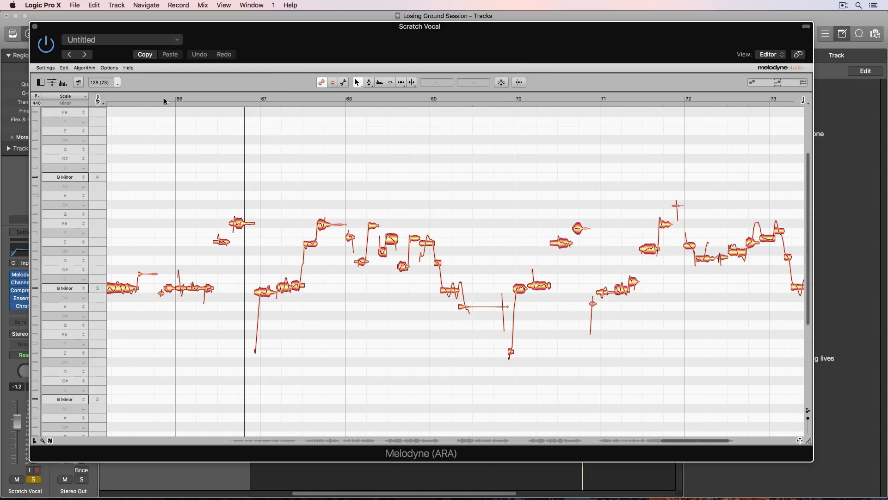
left_click(151, 94)
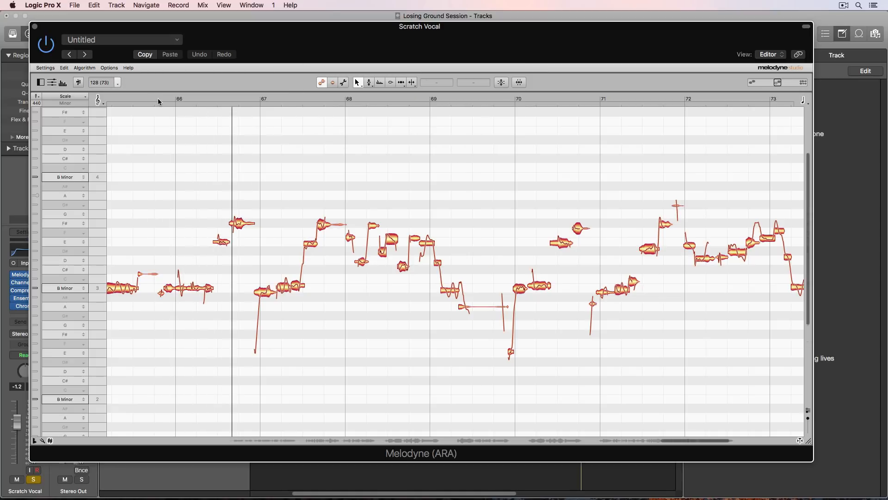
Raise the thin A note in bar 69 to B, and split the E note just before bar 69, lowering its first part toward D
left_click_drag(262, 173, 333, 301)
left_click(341, 293)
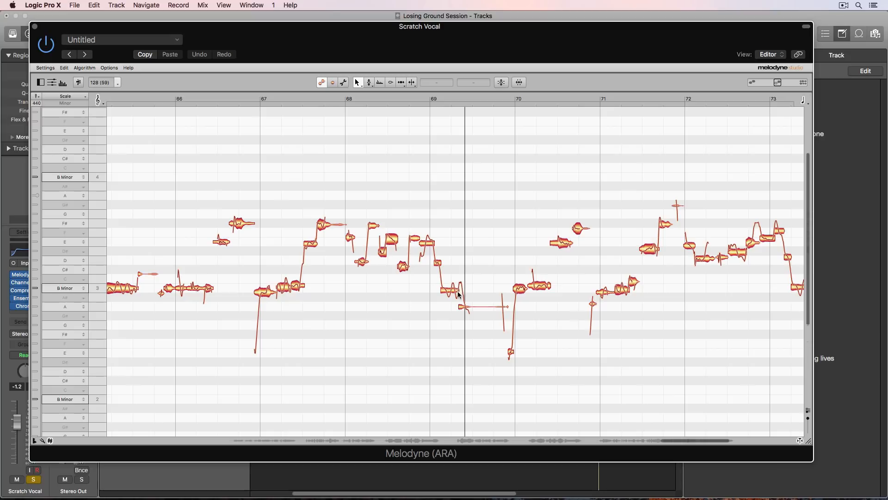
left_click_drag(458, 304, 459, 287)
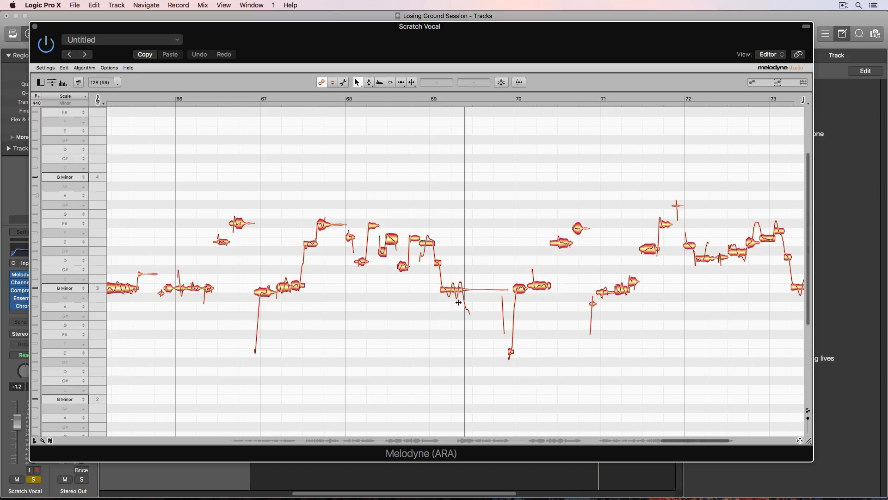
left_click(426, 240)
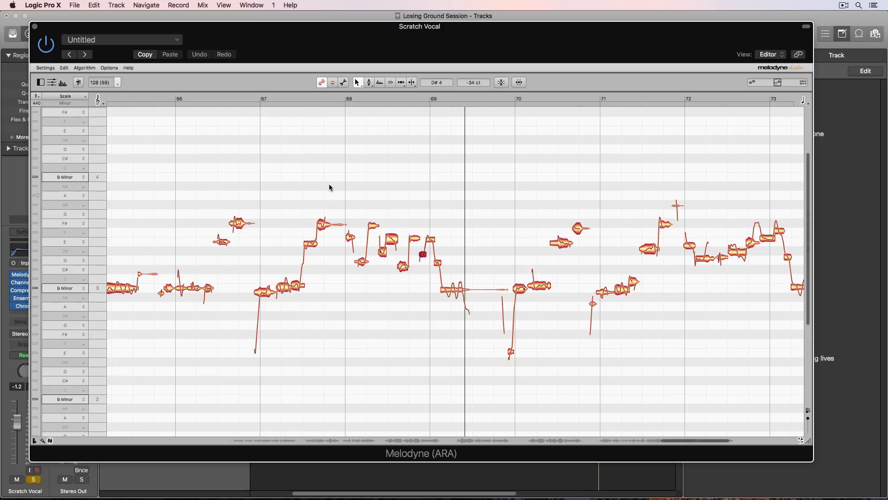
Correct the Pitch Center of the notes from bar 67 to before bar 70, snapped to B Minor, and replay from just before bar 67
left_click_drag(272, 181, 454, 328)
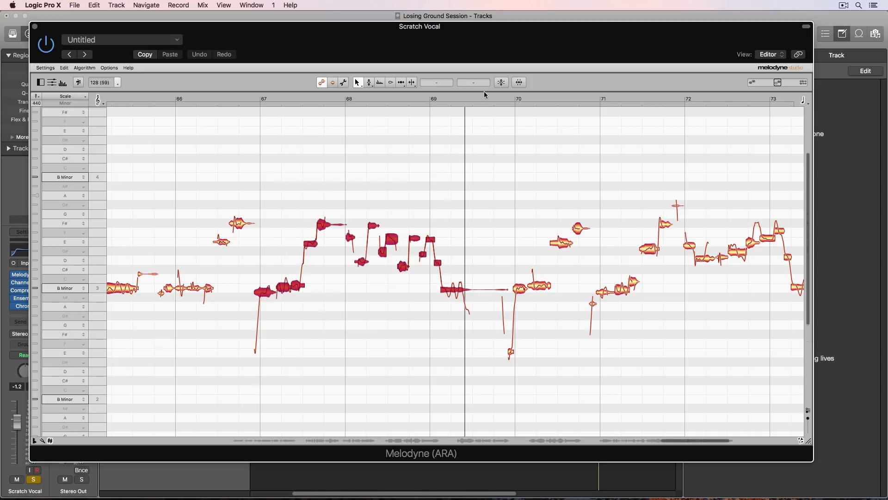
left_click(501, 83)
left_click_drag(394, 71, 486, 71)
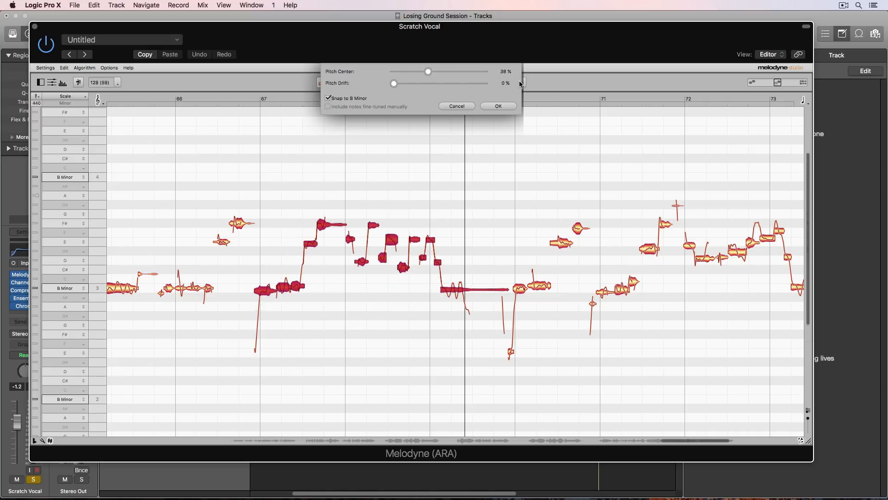
left_click(498, 106)
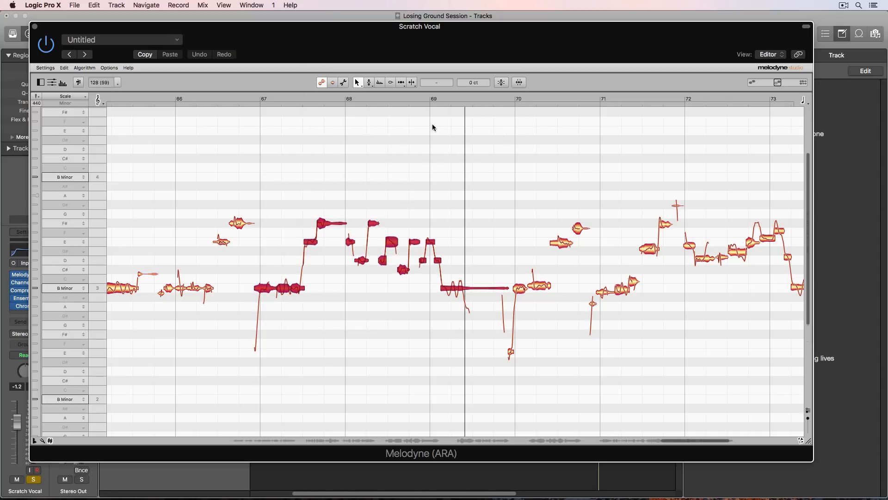
left_click(255, 98)
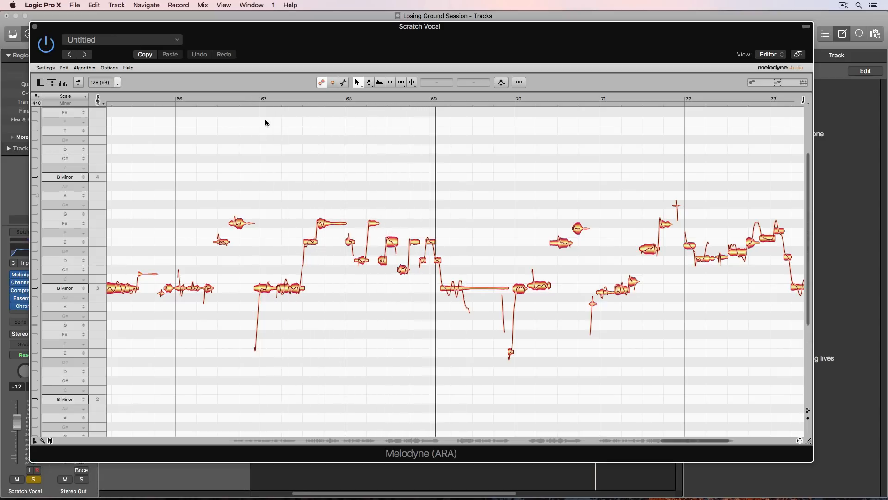
Raise the C# note between bars 68 and 69 to D, and replay from just before bar 68
key("space")
left_click_drag(404, 270, 403, 261)
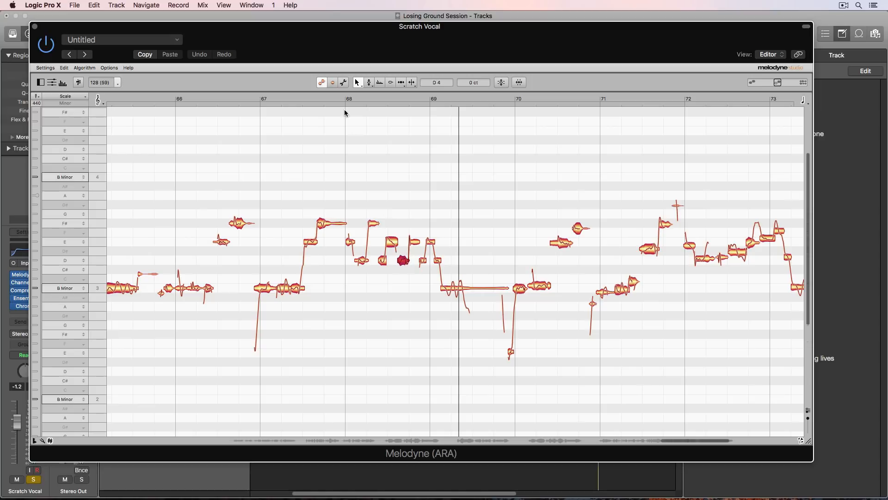
left_click(339, 98)
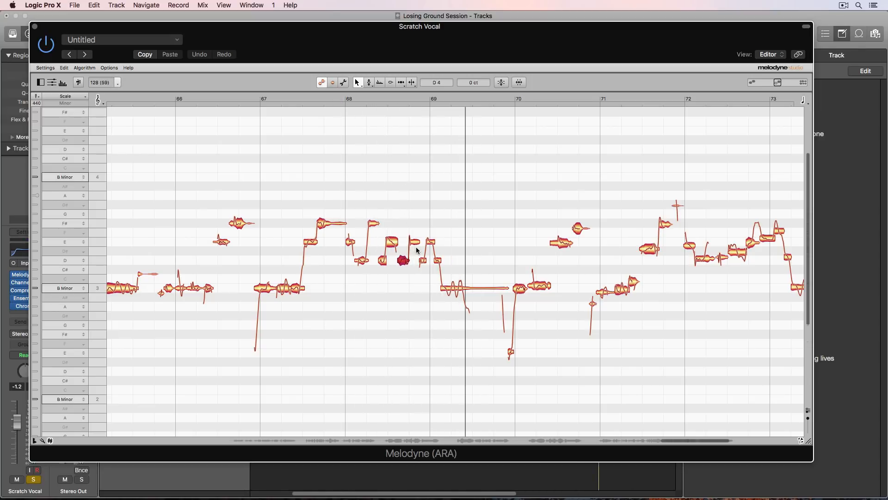
Reduce the Pitch Center correction of the short E note following the raised D note, and replay from just before bar 68
left_click(502, 83)
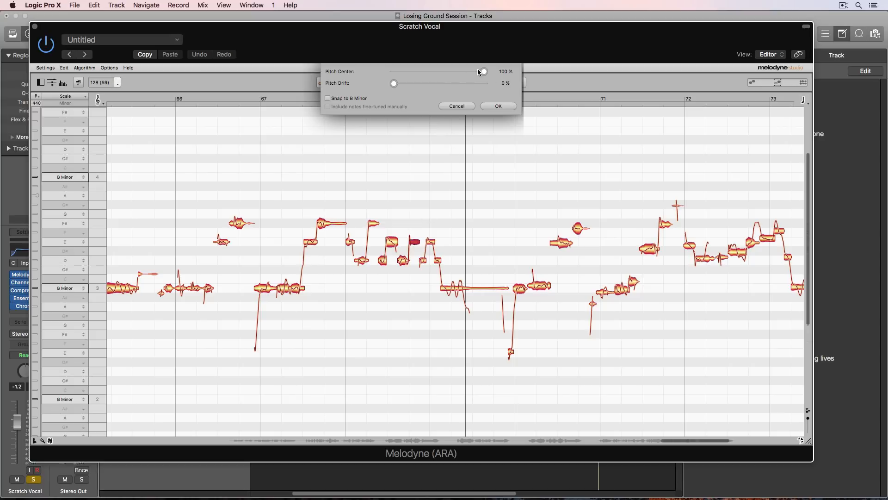
left_click(507, 108)
left_click(337, 96)
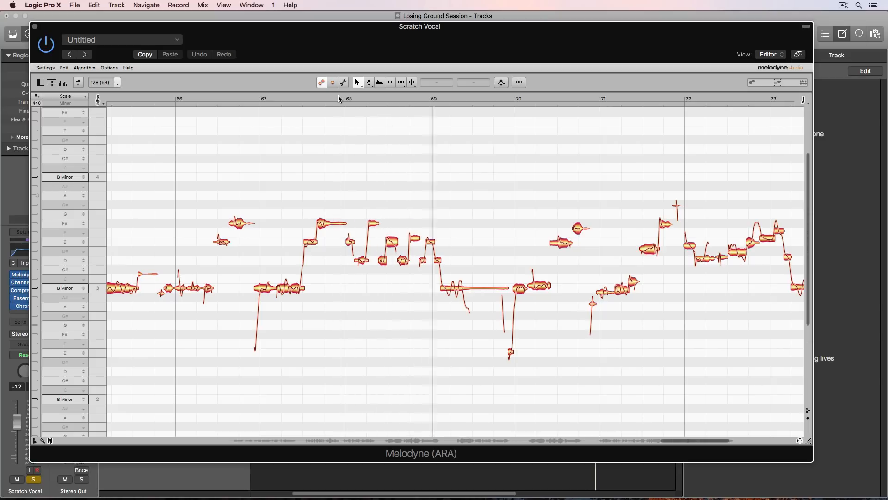
Correct the Pitch Center of the notes from bar 70 to before bar 72 to 100%, snapped to B Minor, and replay from just before bar 70
scroll(379, 120, "right", 5)
scroll(379, 121, "right", 1)
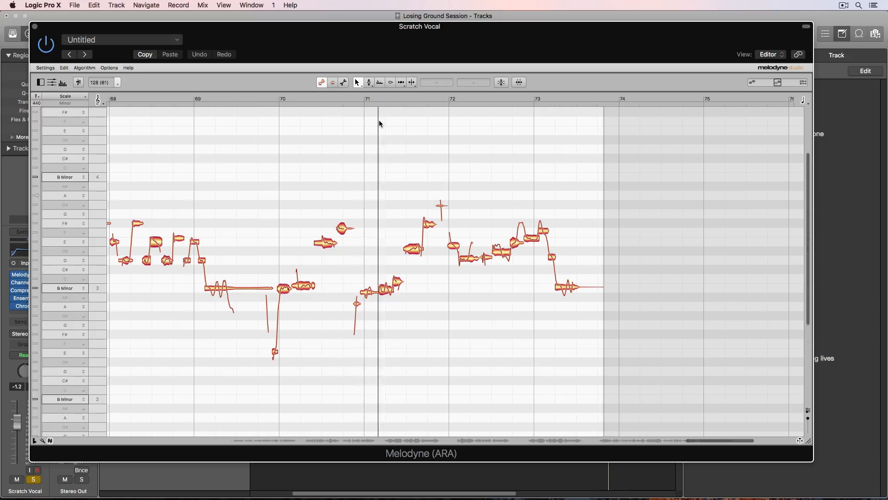
left_click_drag(289, 155, 425, 293)
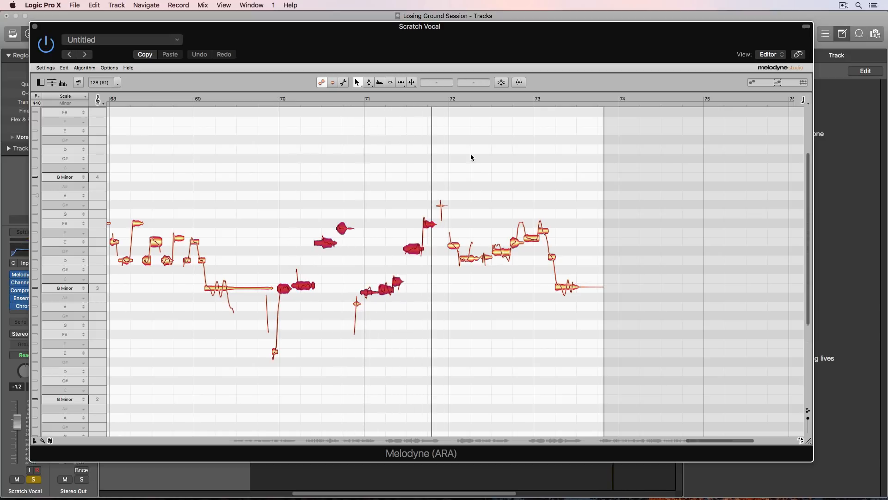
left_click(501, 83)
left_click_drag(394, 71, 513, 91)
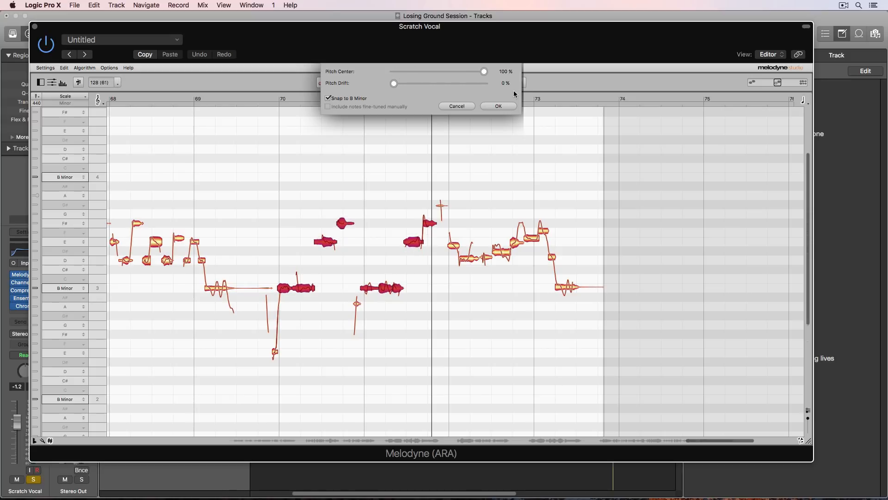
left_click(500, 107)
left_click(384, 123)
left_click(272, 98)
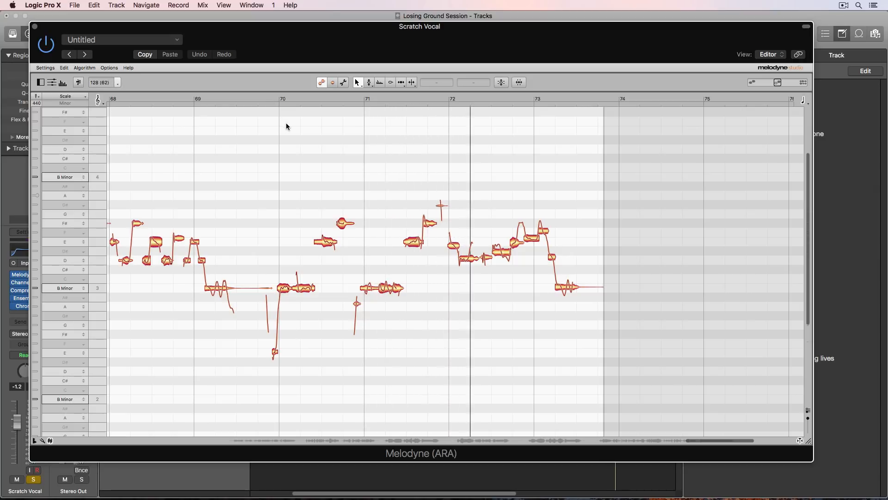
Separate the three merged notes between mid-bar 72 and the start of bar 73 at their pitch changes
left_click(500, 248)
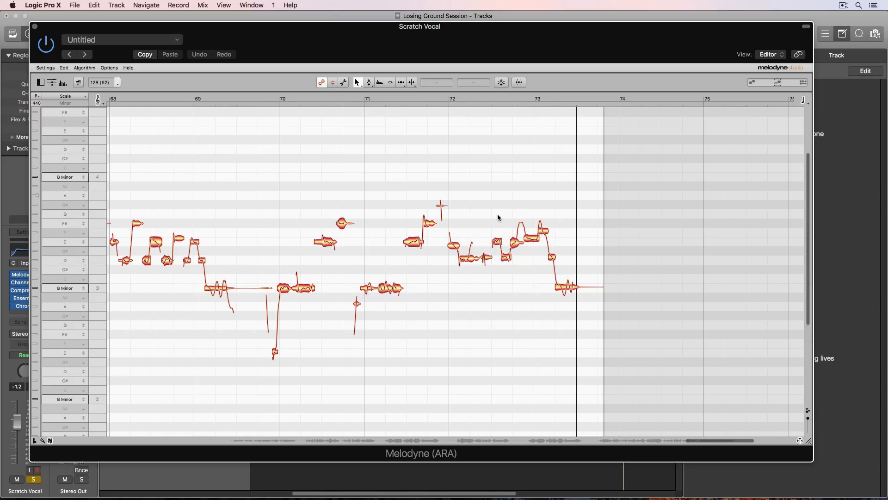
scroll(493, 224, "right", 3)
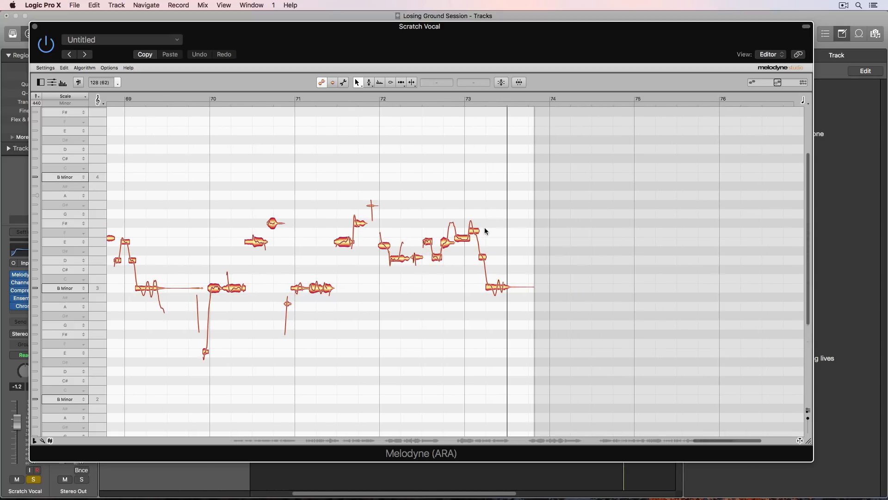
left_click(447, 238)
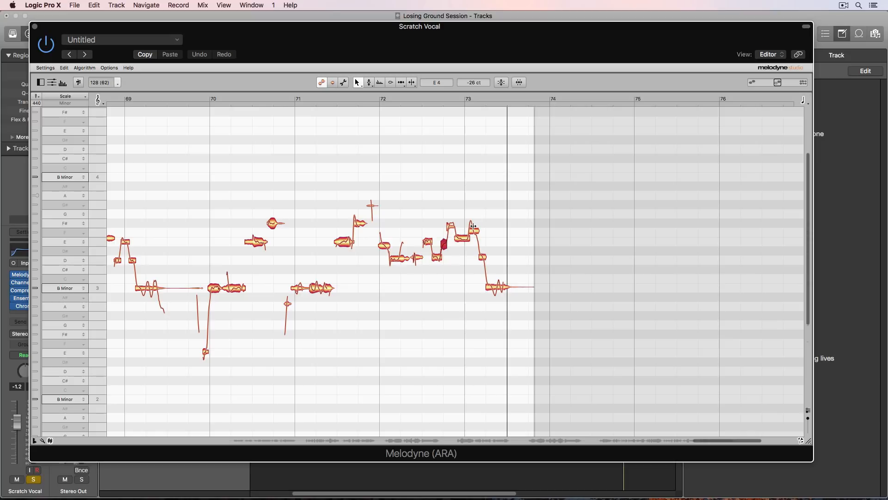
left_click(478, 199)
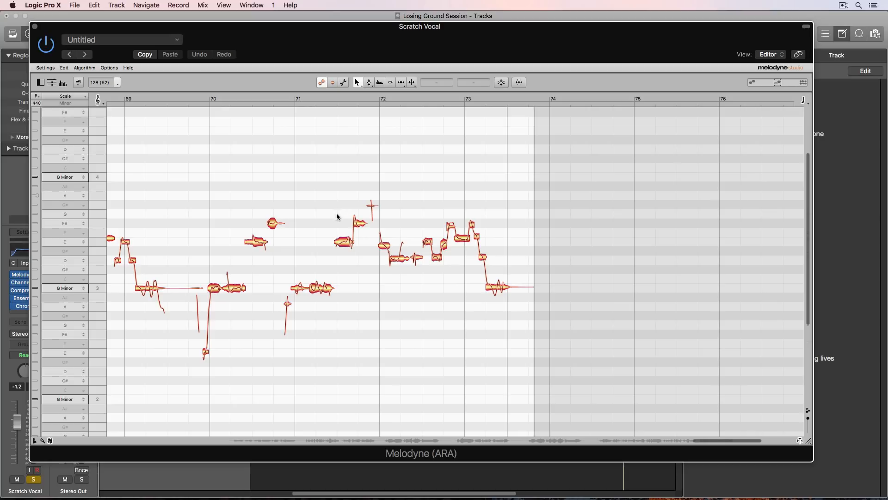
Set Pitch Center to 100% for the notes from mid-bar 71 to the end, including manually fine-tuned ones and snapped to B Minor, and replay them
left_click_drag(338, 216, 499, 290)
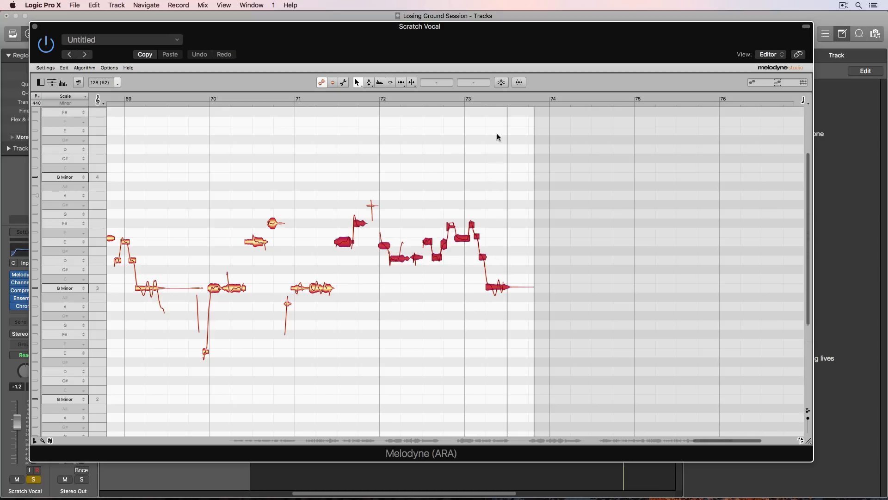
left_click(503, 84)
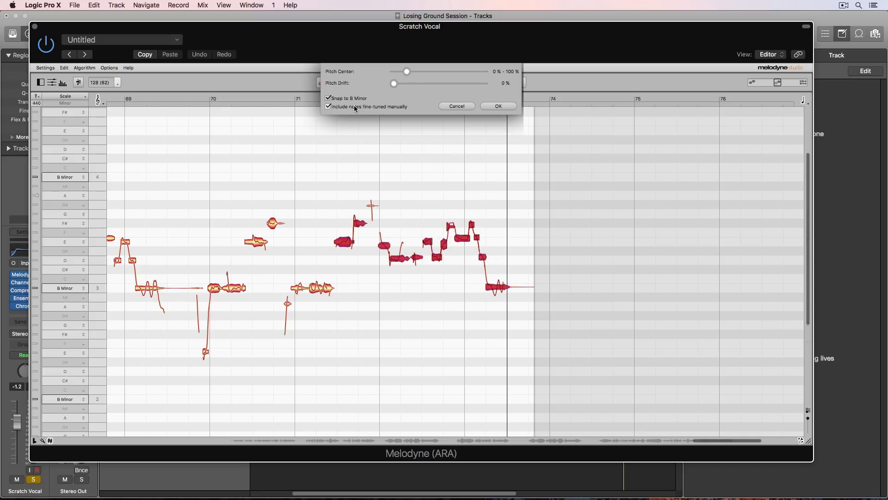
left_click_drag(405, 72, 508, 89)
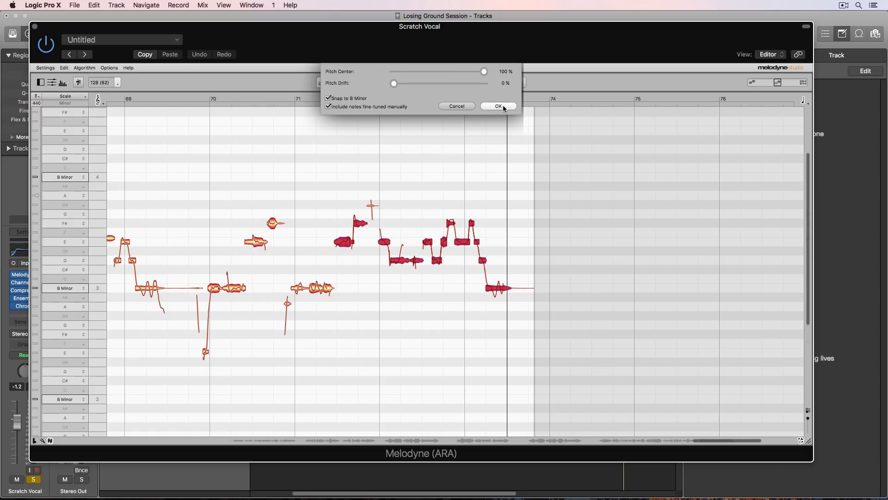
left_click(499, 106)
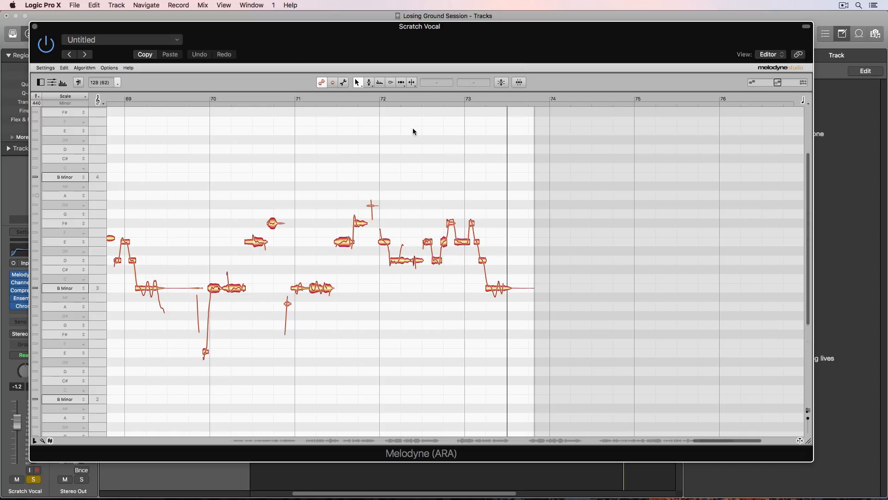
left_click(327, 96)
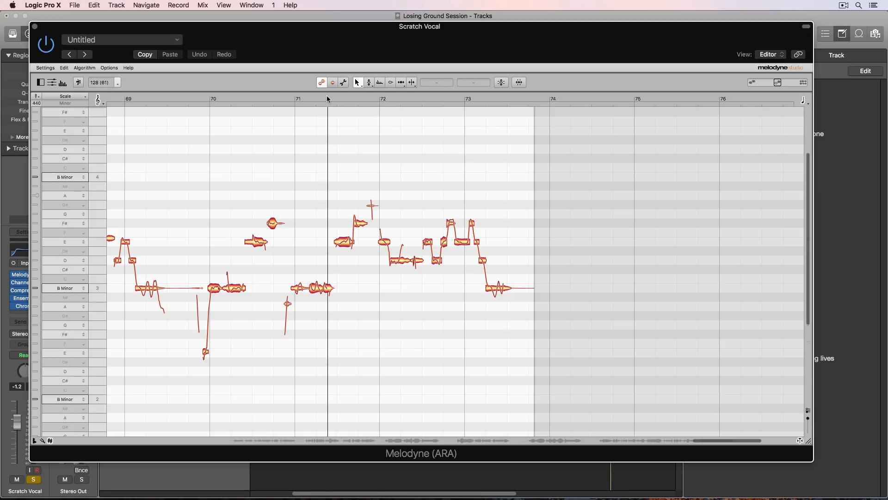
left_click(330, 95)
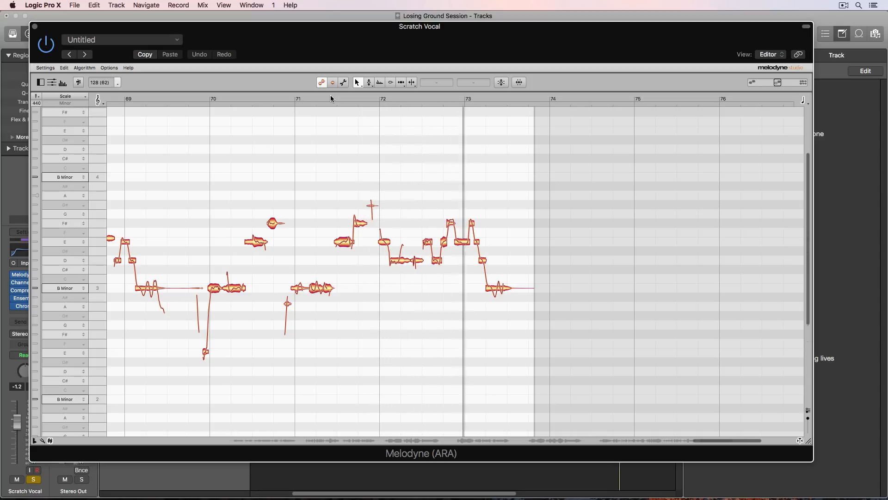
left_click(390, 93)
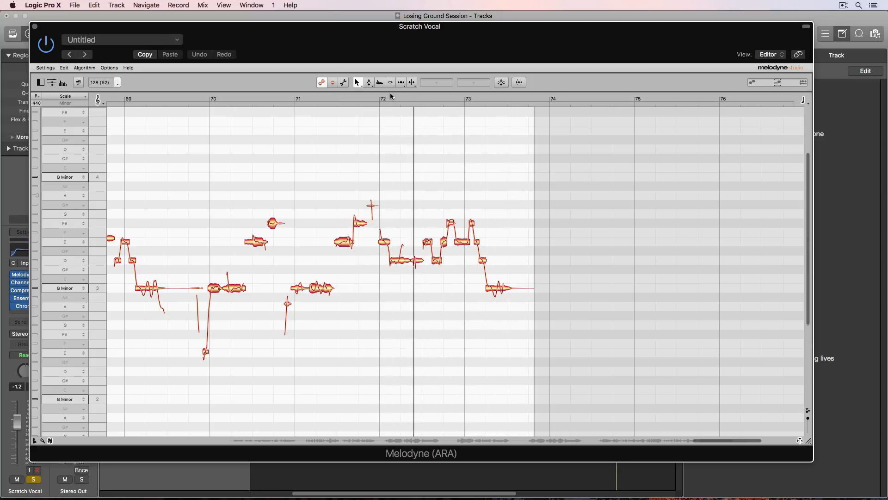
Reduce the Pitch Center correction of the short D note just before mid-bar 72, and replay that phrase
left_click(417, 262)
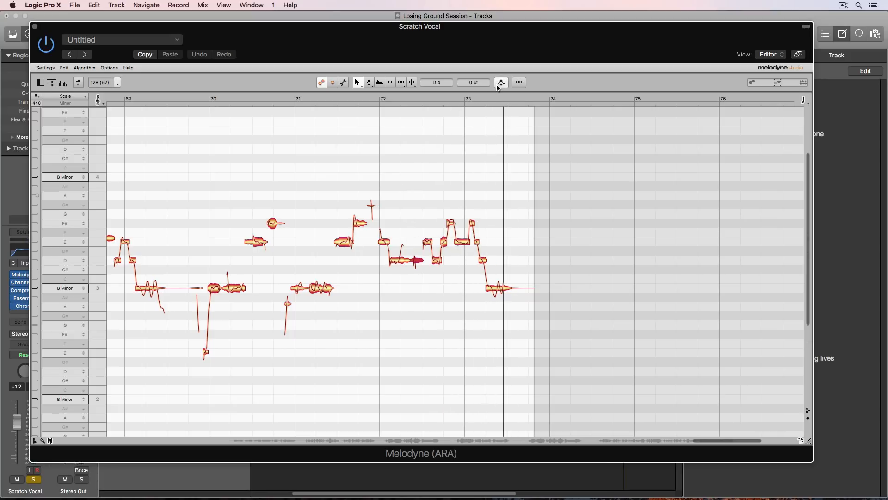
left_click(498, 88)
left_click_drag(471, 70, 400, 74)
left_click(500, 113)
left_click(389, 97)
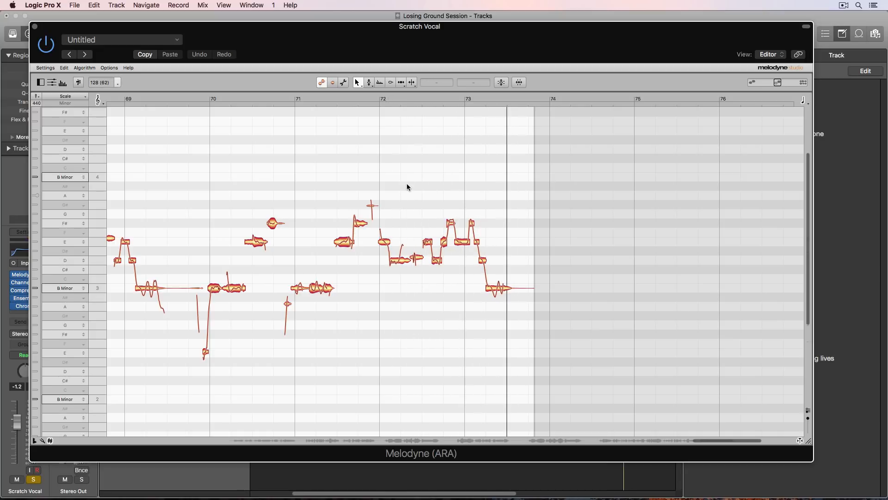
left_click(417, 95)
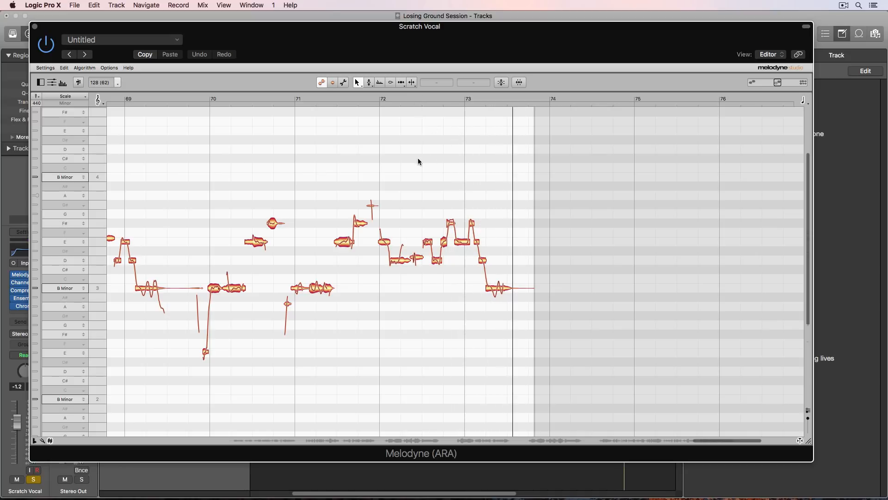
Try flattening the pitch modulation of all first-verse notes up to bar 25 to 0%, and restore their original modulation
left_click_drag(744, 445, 283, 431)
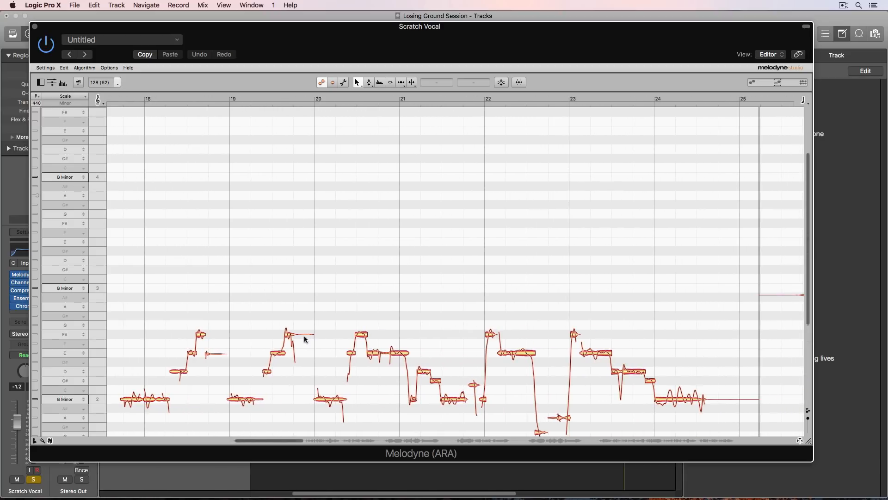
scroll(303, 333, "down", 4)
left_click_drag(118, 193, 718, 374)
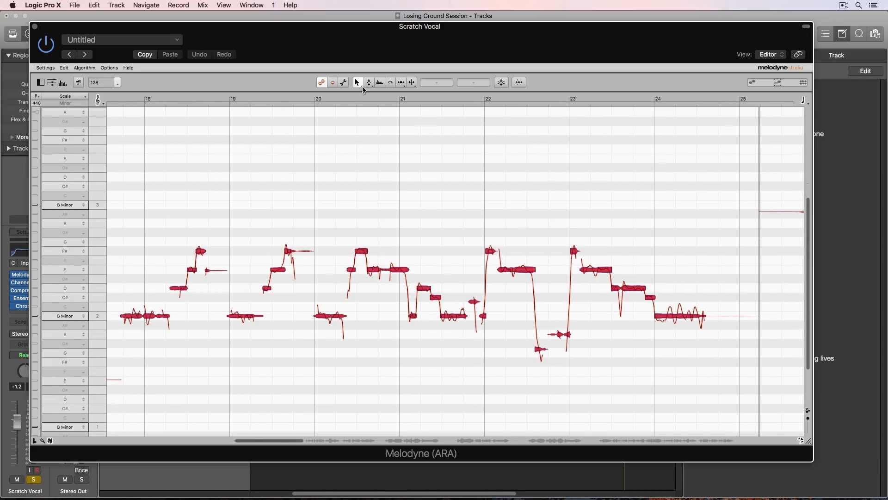
left_click(371, 93)
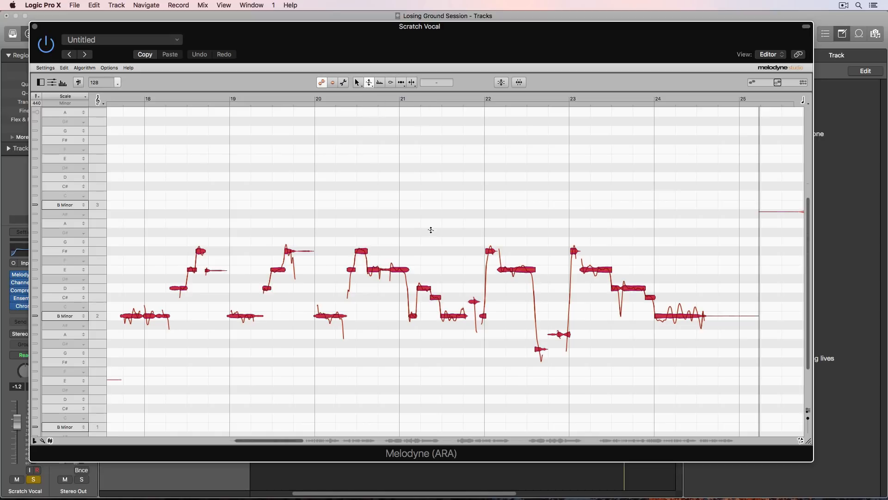
double_click(361, 251)
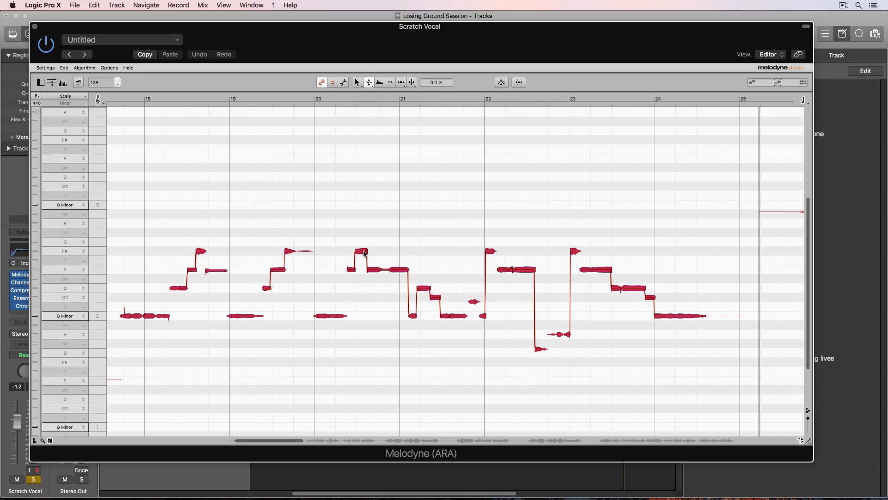
double_click(363, 251)
left_click(385, 204)
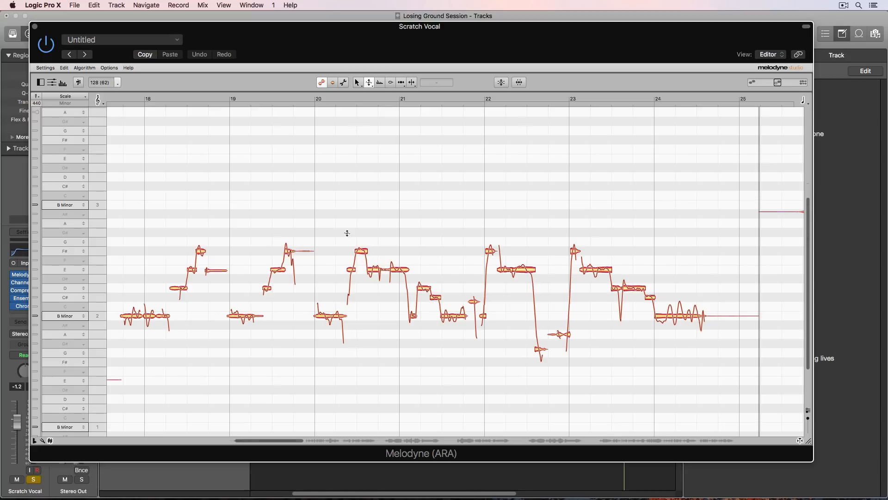
Show the entire vocal, select all its notes and slightly reduce their pitch modulation below 100%
left_click_drag(303, 440, 782, 444)
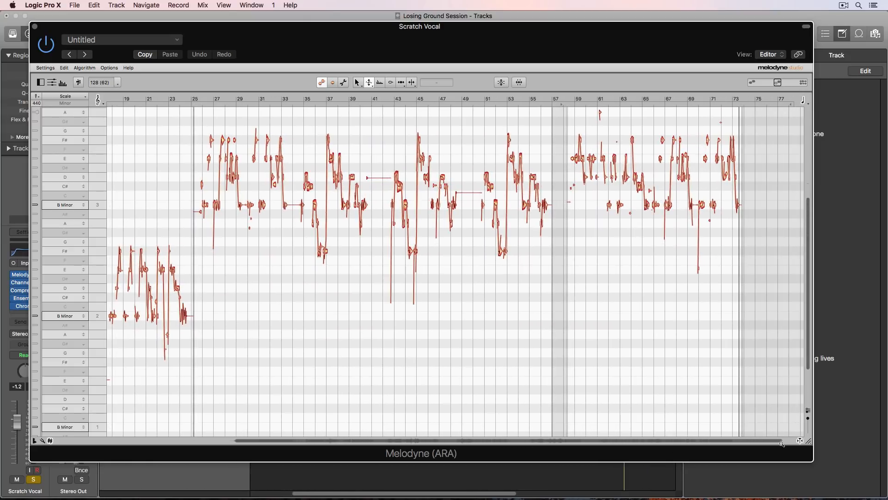
key("super+a")
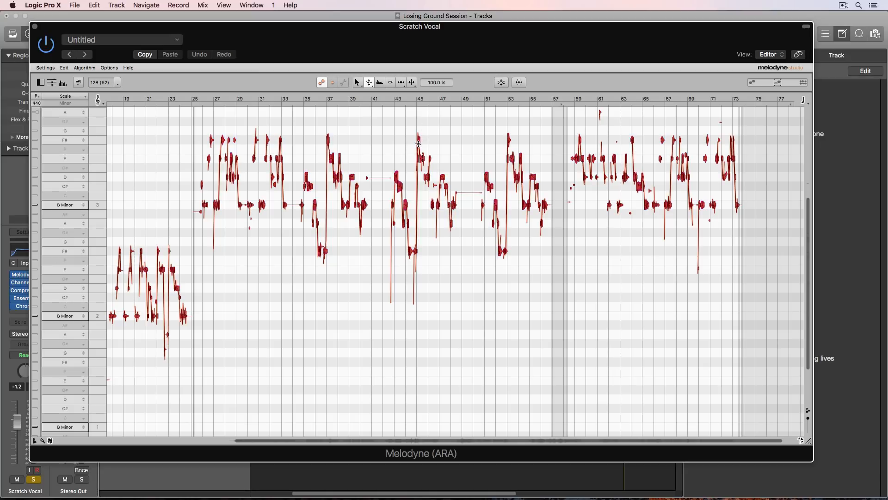
left_click_drag(419, 144, 419, 151)
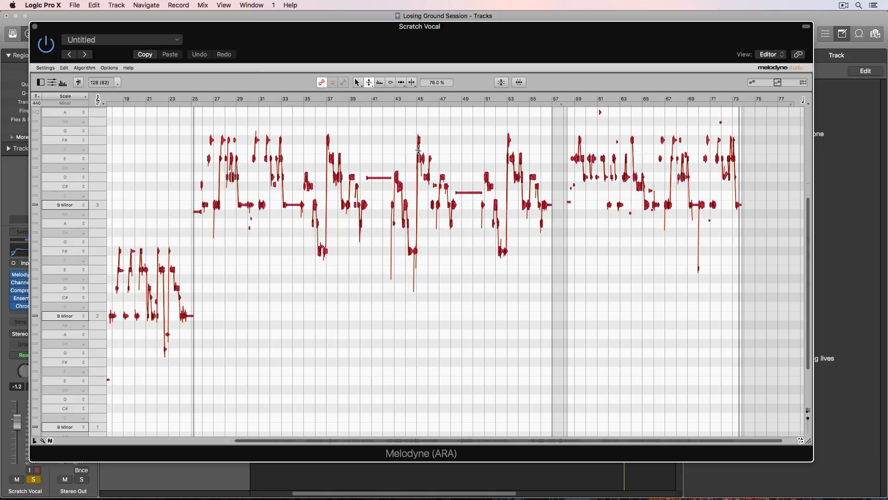
left_click(365, 107)
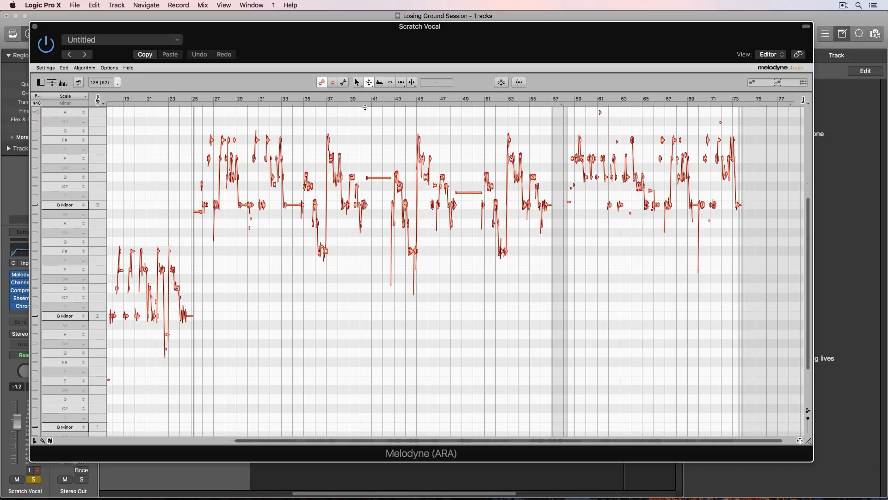
Close the Melodyne window and unsolo the Scratch Vocal track
left_click(35, 26)
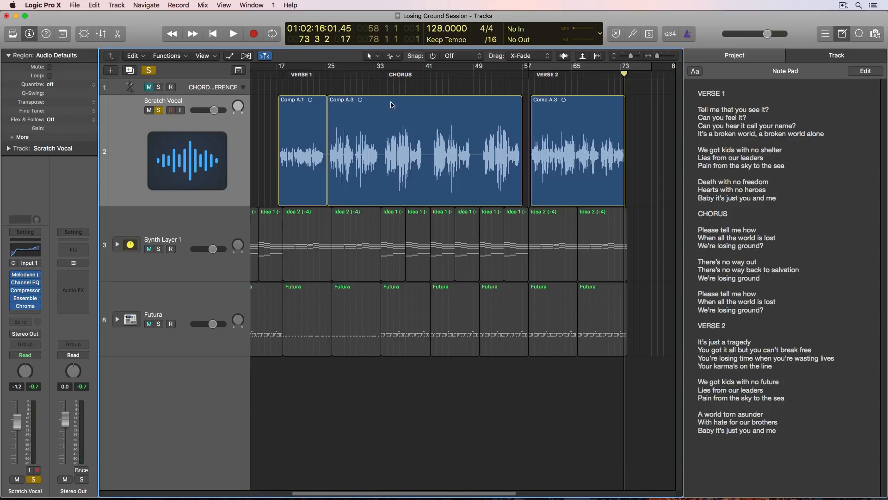
left_click(158, 110)
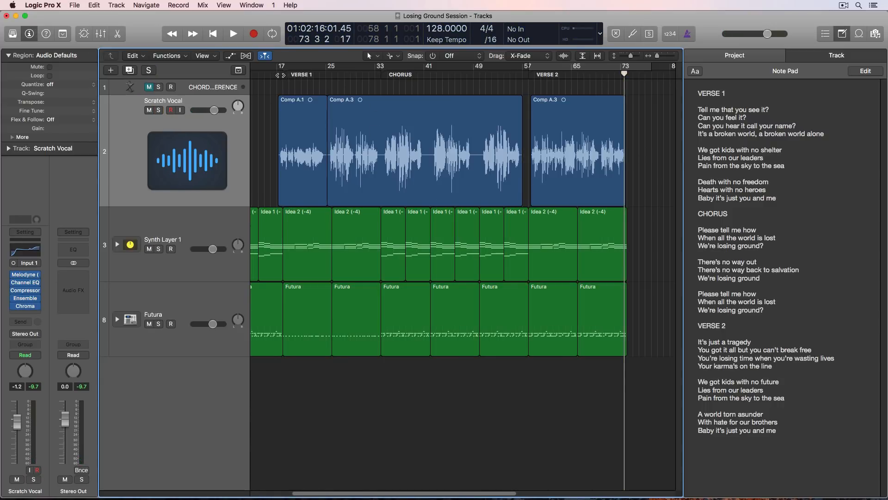
Place the playhead just before bar 17 ahead of Verse 1, and hide the Note Pad
left_click(281, 75)
left_click(275, 75)
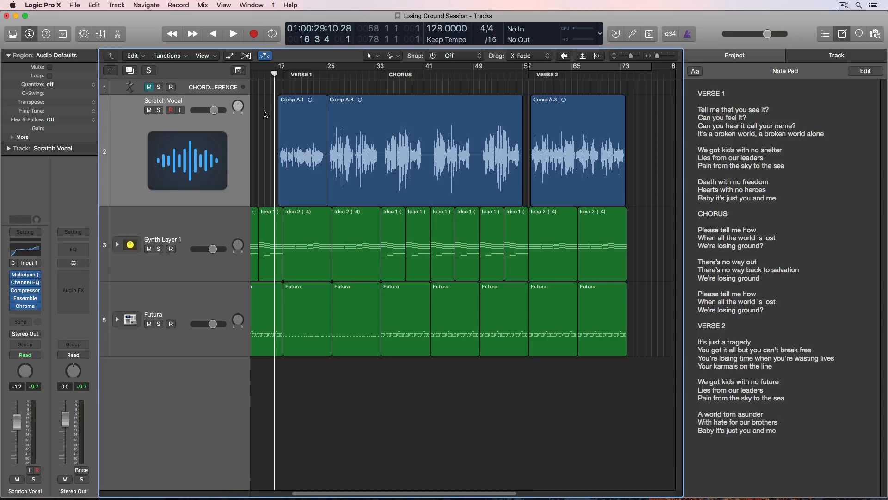
left_click(850, 36)
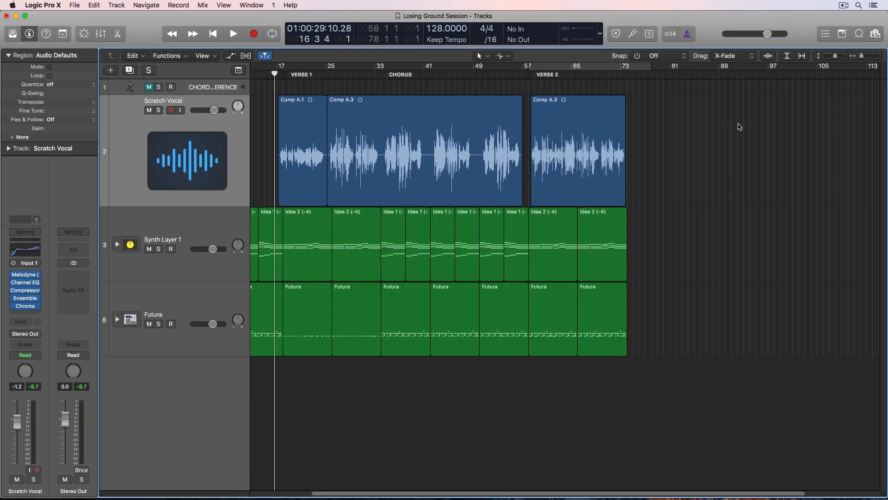
Play the full mix from just before Verse 1 and check the Scratch Vocal's Compressor meter during playback
key("super+Right")
key("super+Right")
key("super+Right")
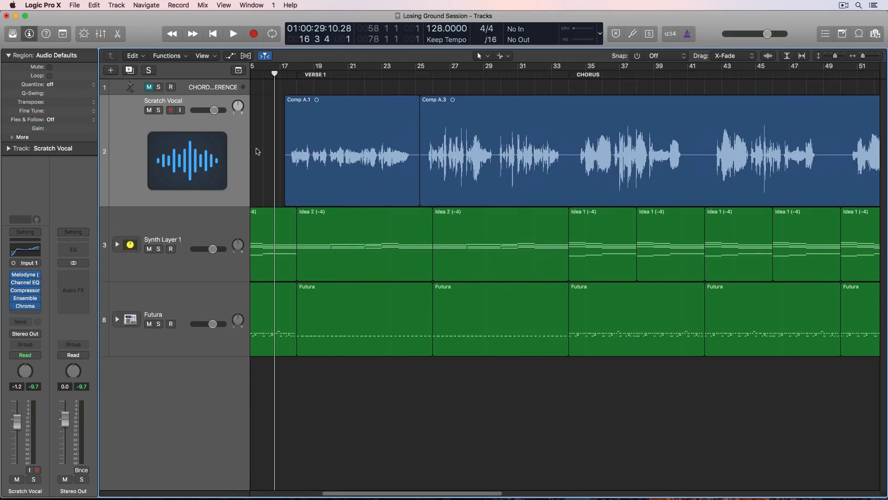
left_click(240, 153)
left_click(266, 151)
left_click(314, 148)
key("space")
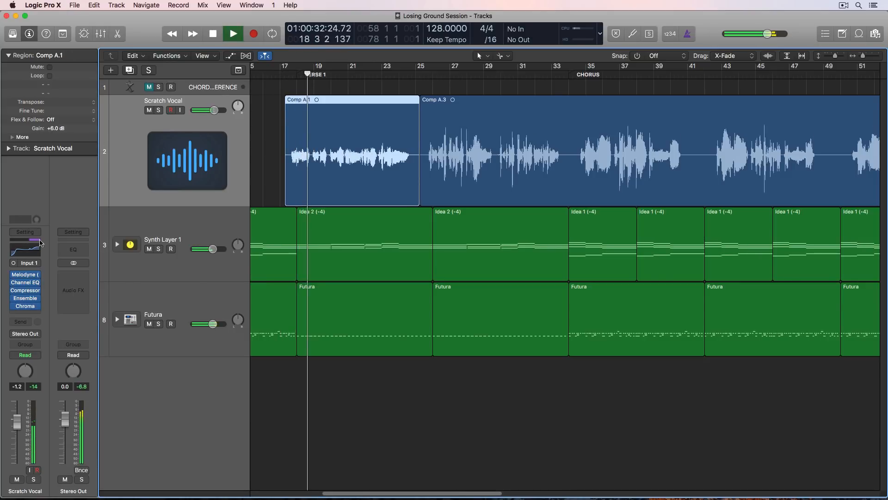
left_click(27, 290)
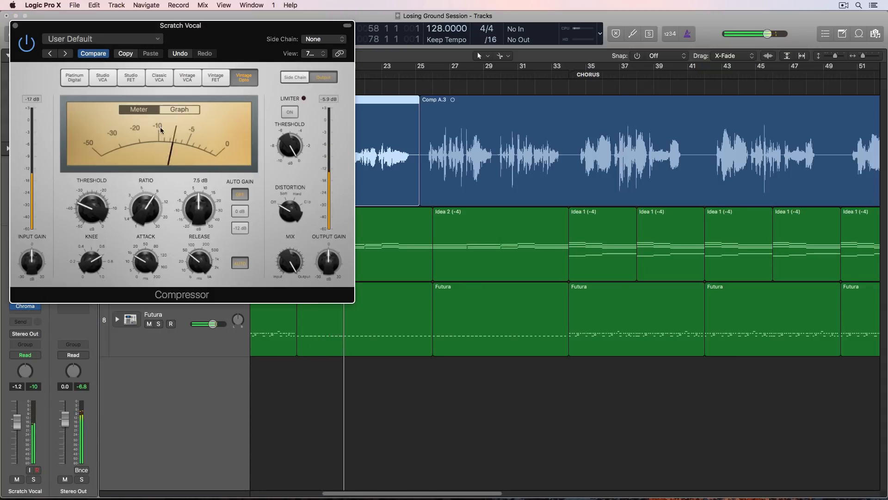
left_click(16, 26)
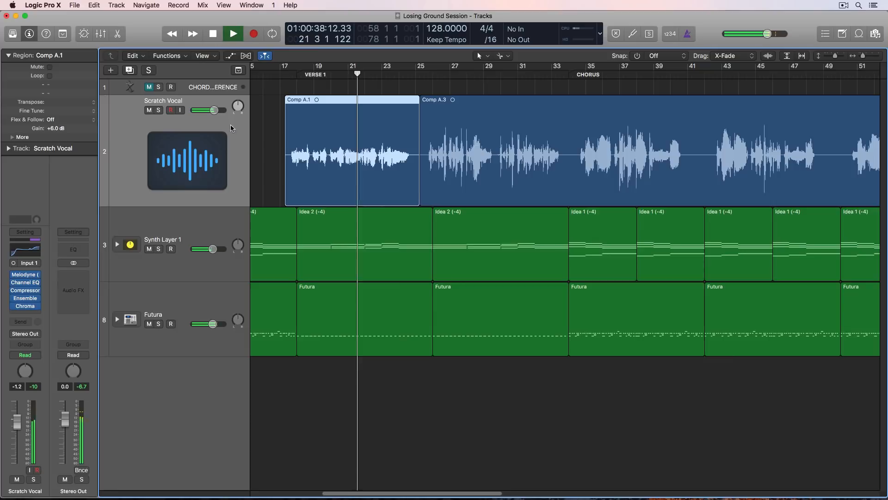
Deselect the first vocal region and lower the Scratch Vocal track's volume to -2.4 dB
left_click(257, 131)
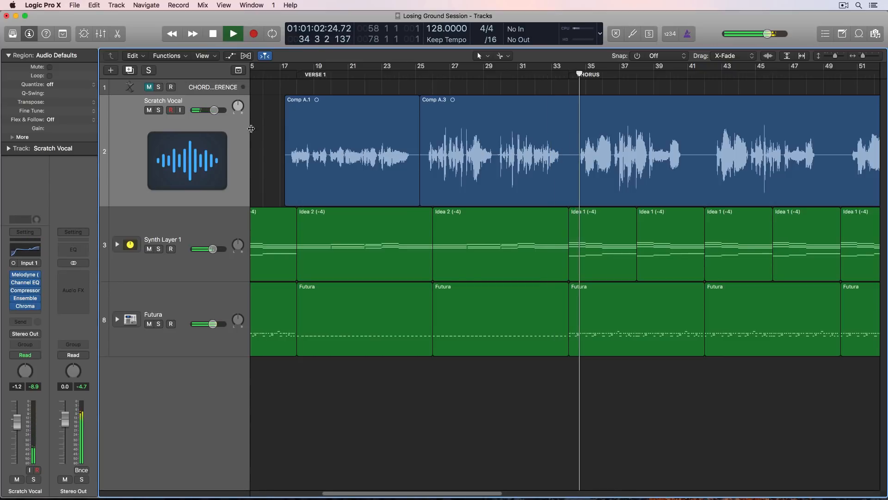
left_click_drag(214, 111, 212, 110)
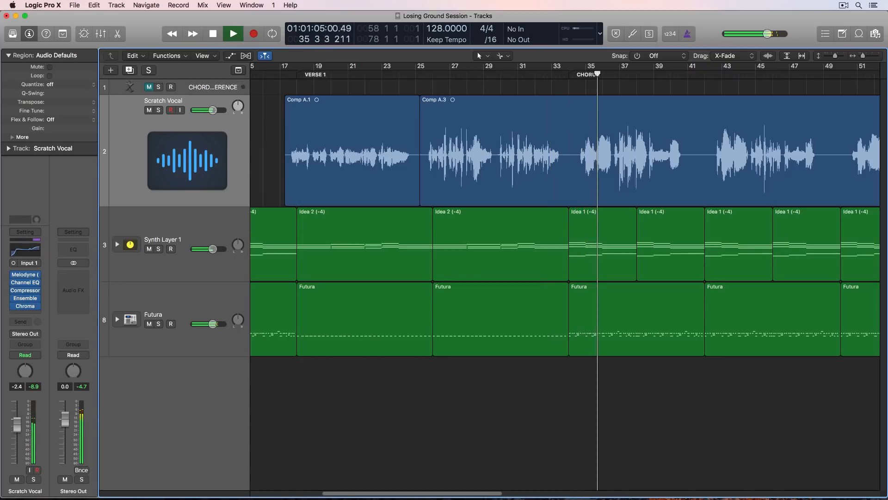
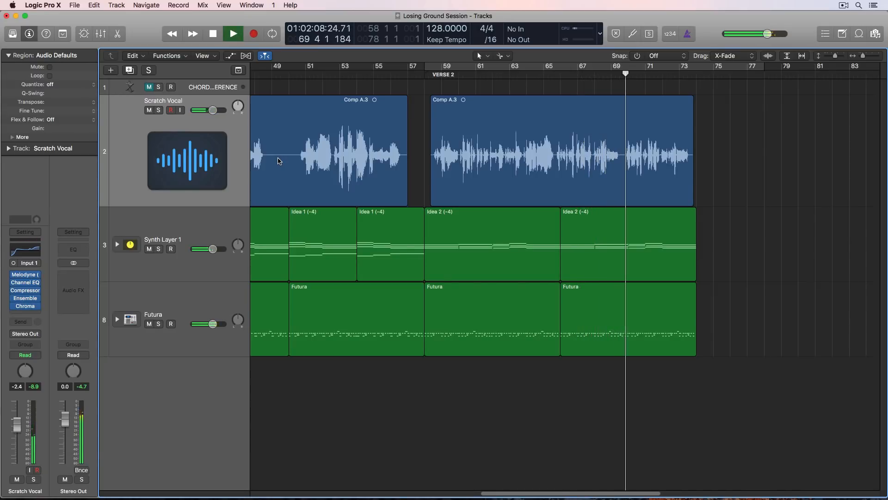
Replay the mix from the start of the Chorus at bar 34, and stop playback around bar 41
key("super+Left")
key("super+Left")
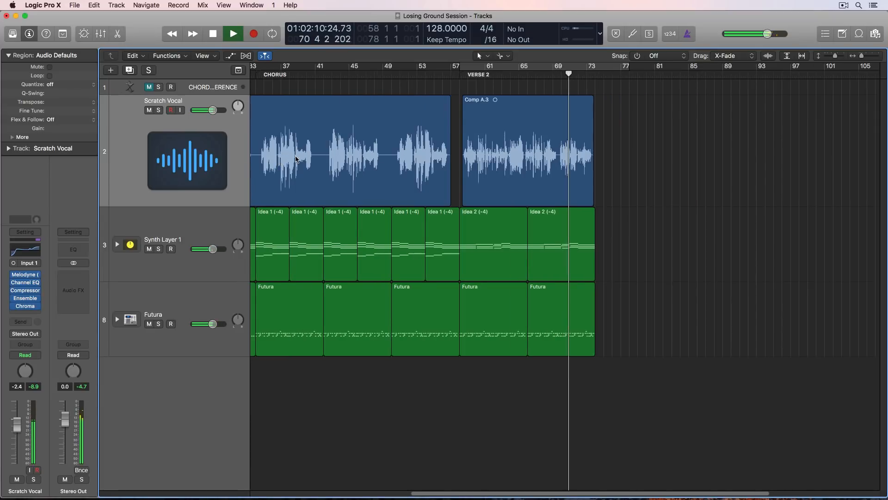
scroll(296, 159, "left", 1)
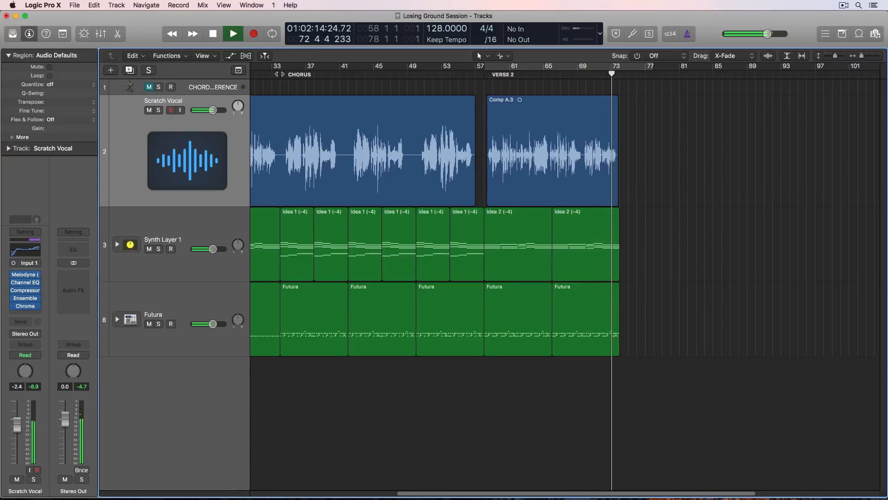
left_click(279, 74)
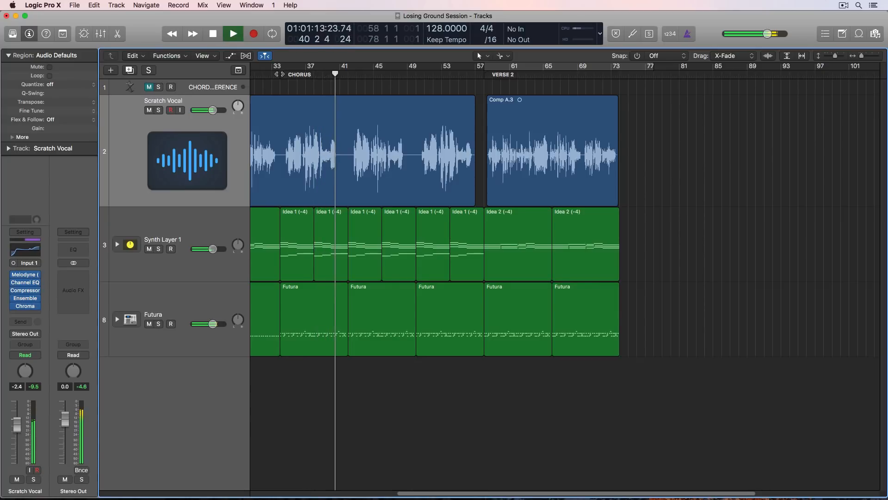
key("space")
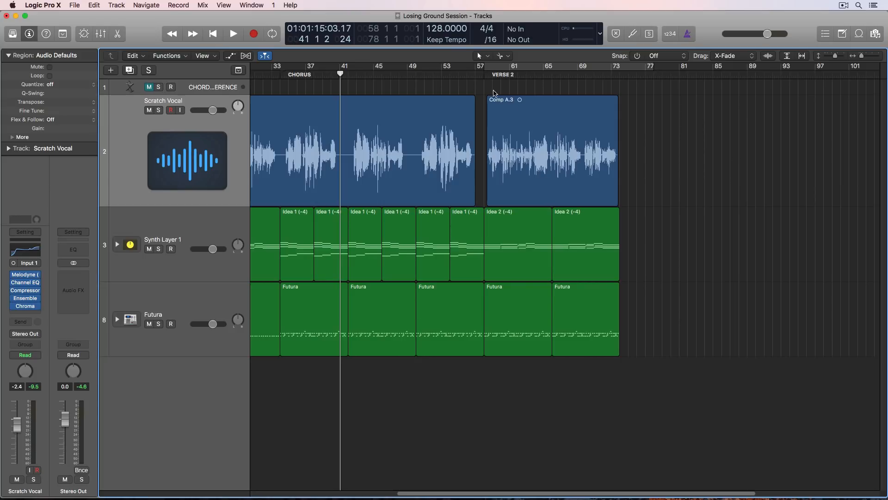
Compare the Chorus and Verse 2 starting points with the playhead, leaving it at bar 58
left_click(484, 74)
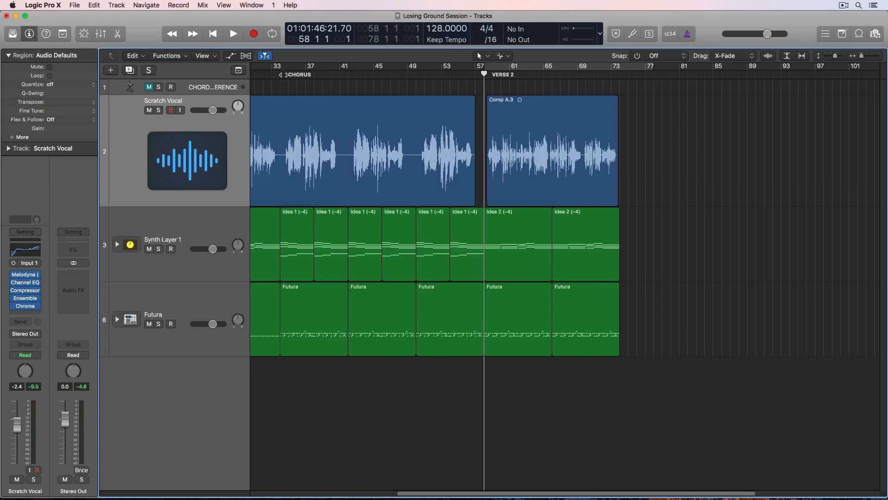
left_click(284, 75)
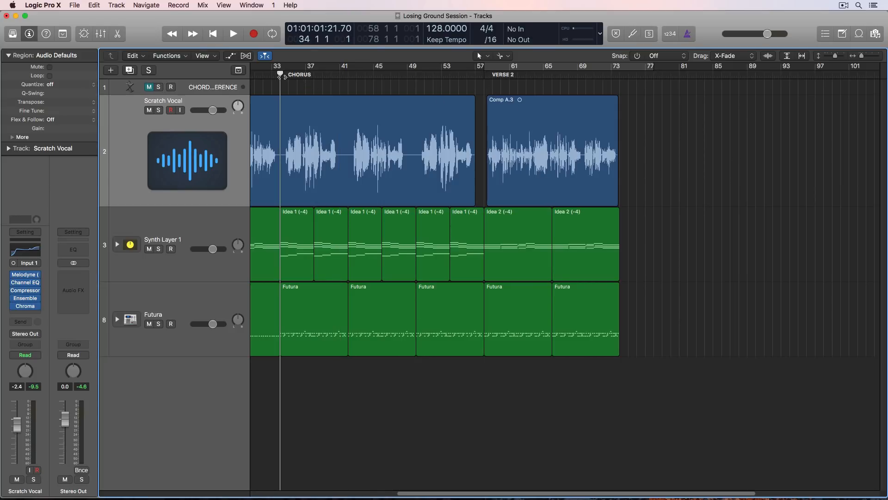
left_click(485, 74)
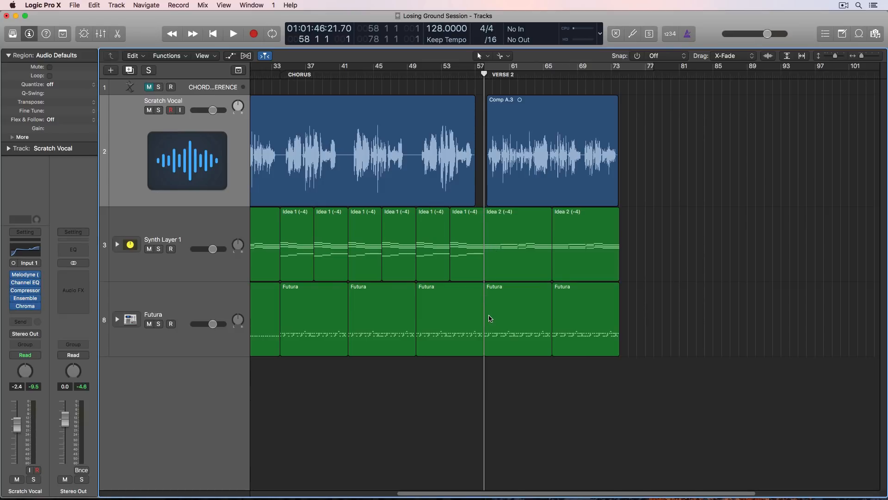
Highlight the two Futura regions under Verse 2, review the arrangement from Verse 1 onwards, and clear the selection
left_click_drag(662, 287, 535, 312)
left_click_drag(438, 380, 321, 333)
left_click_drag(507, 389, 572, 348)
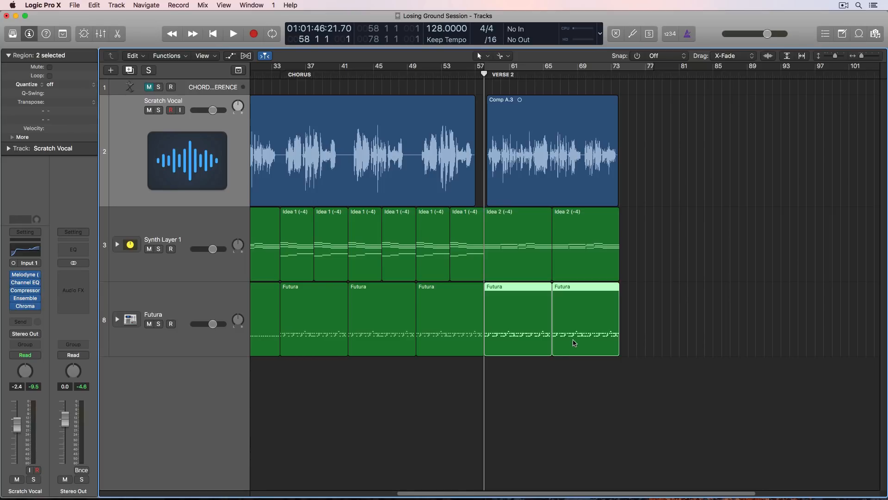
left_click_drag(545, 492, 456, 489)
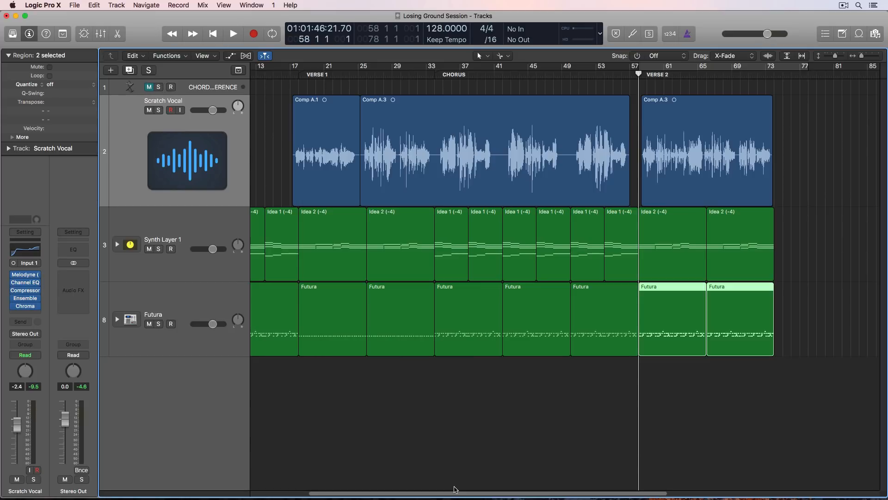
left_click(477, 436)
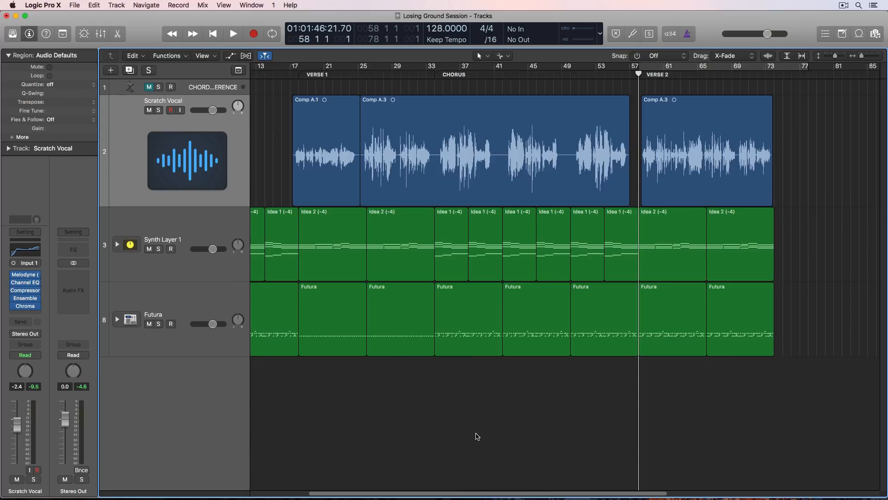